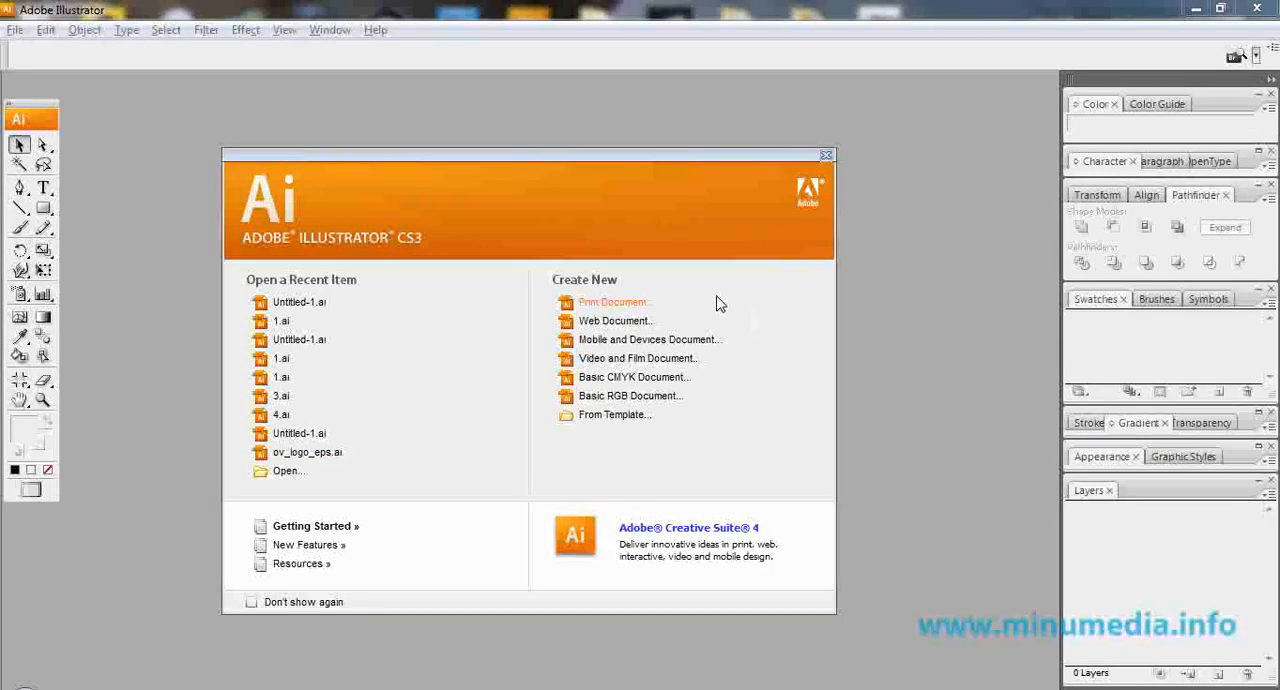
Create a new web document sized 1024 x 768 px, with RGB color and High (300 ppi) raster effects.
left_click(641, 328)
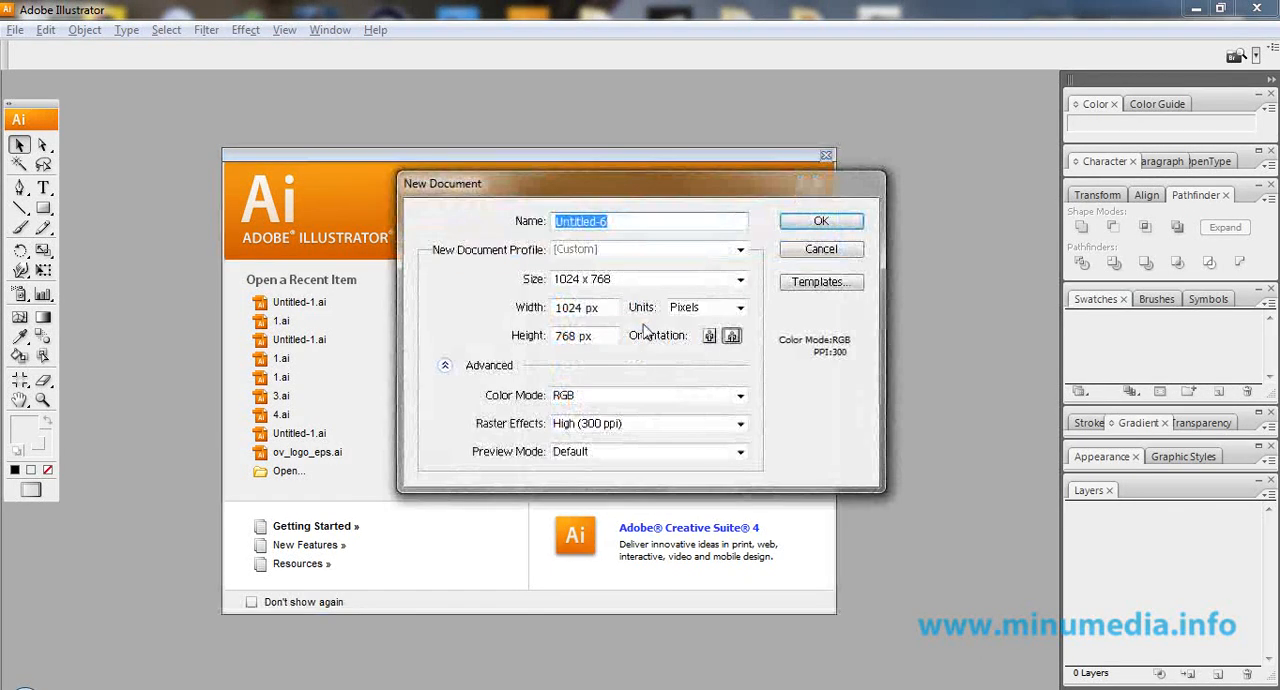
left_click(600, 279)
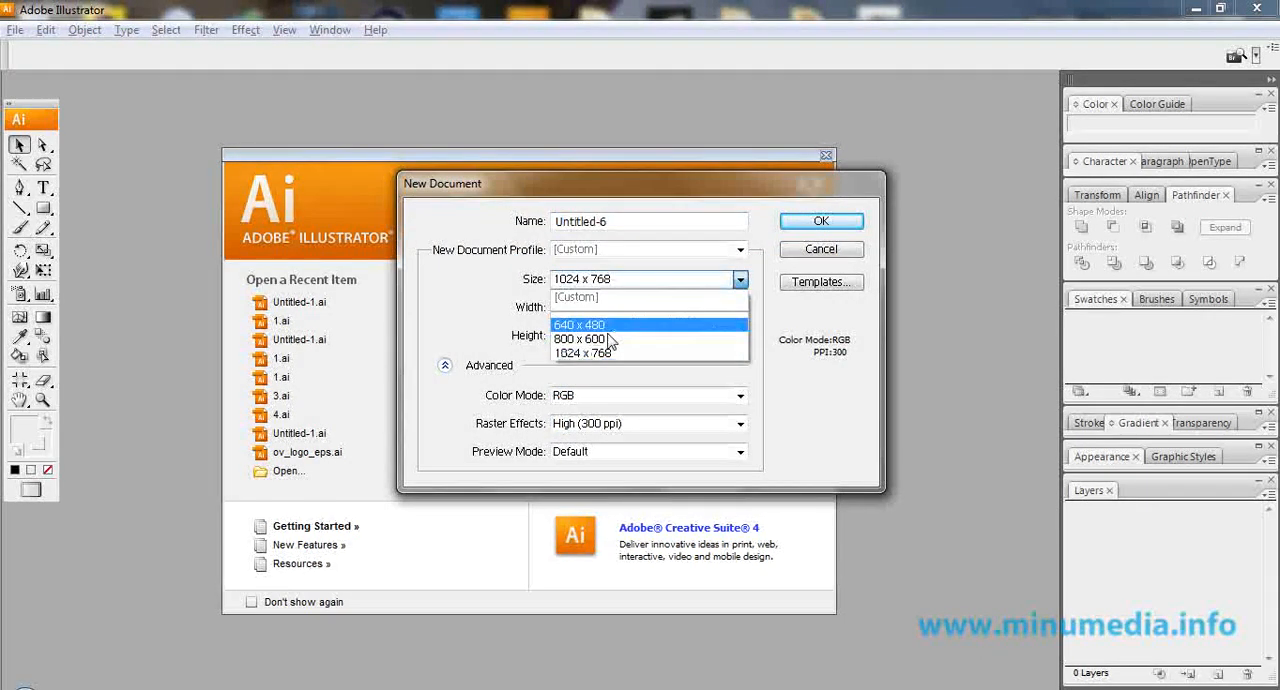
left_click(612, 353)
left_click(445, 365)
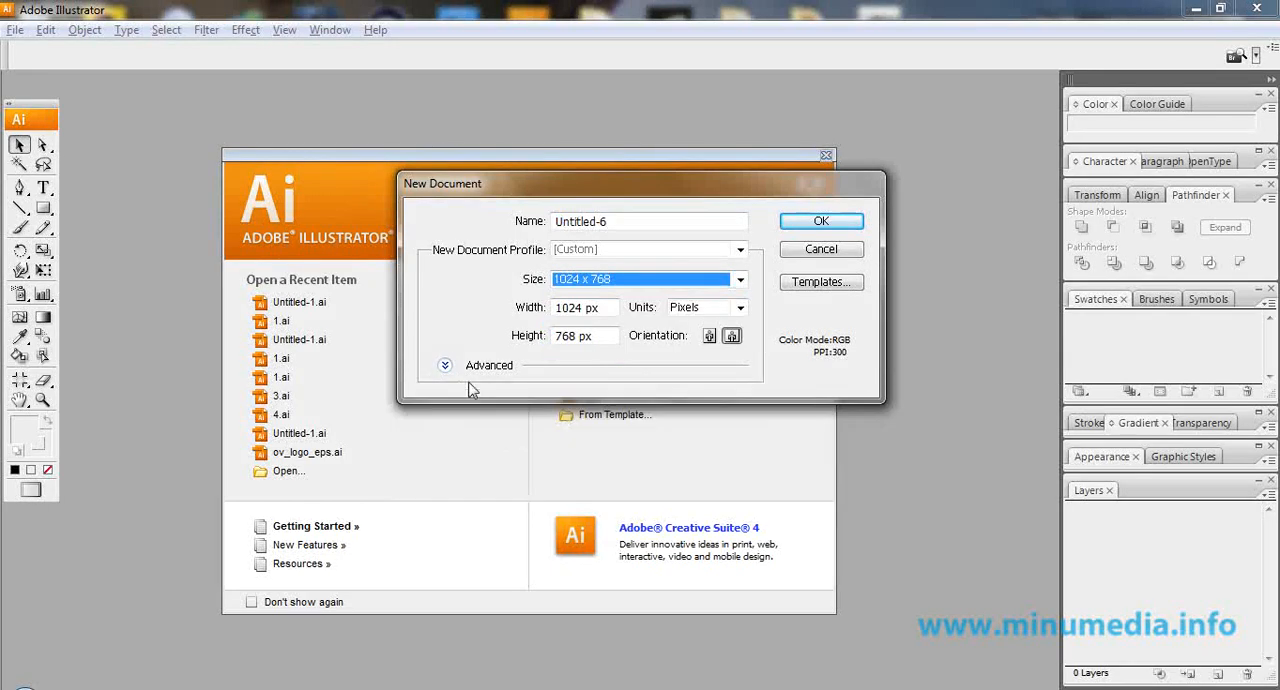
left_click(445, 367)
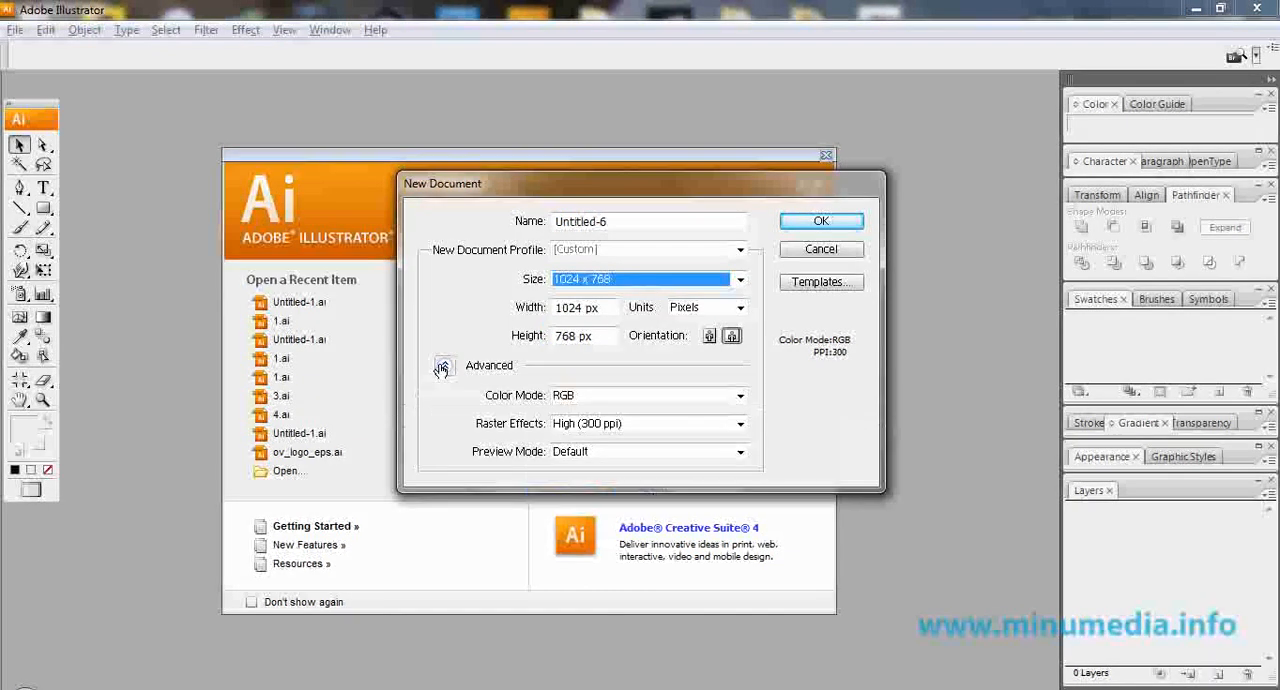
left_click(600, 424)
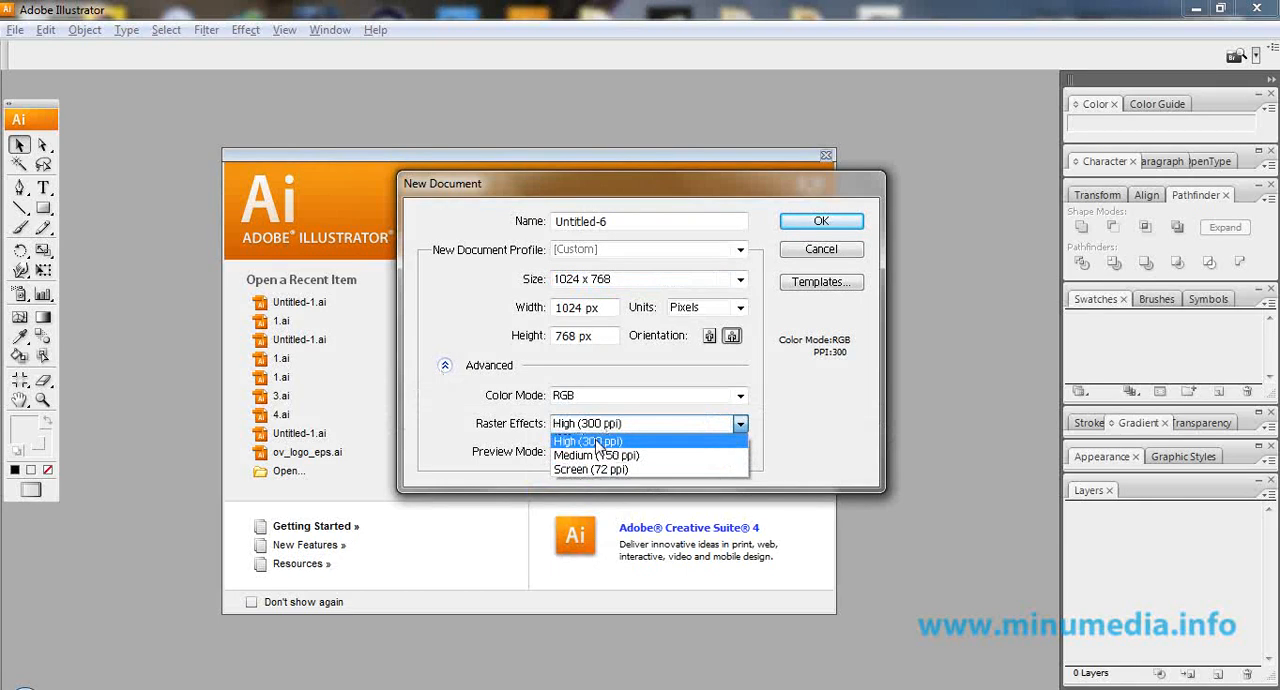
left_click(597, 441)
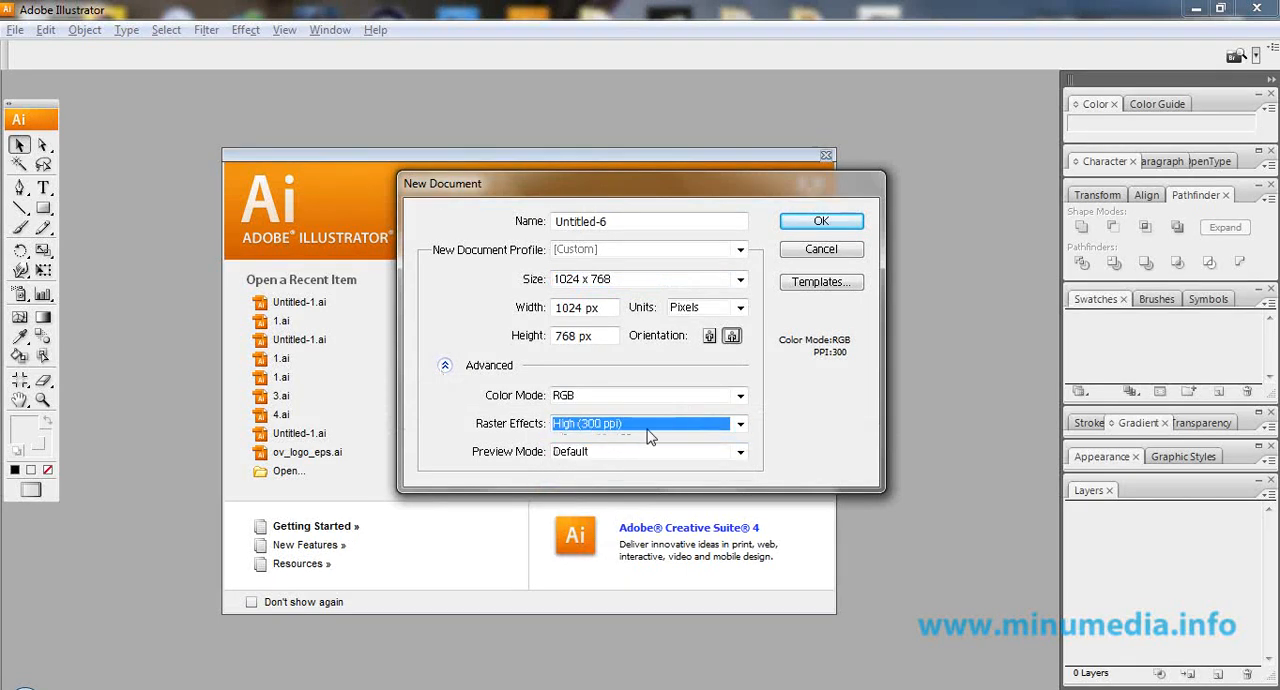
left_click(820, 222)
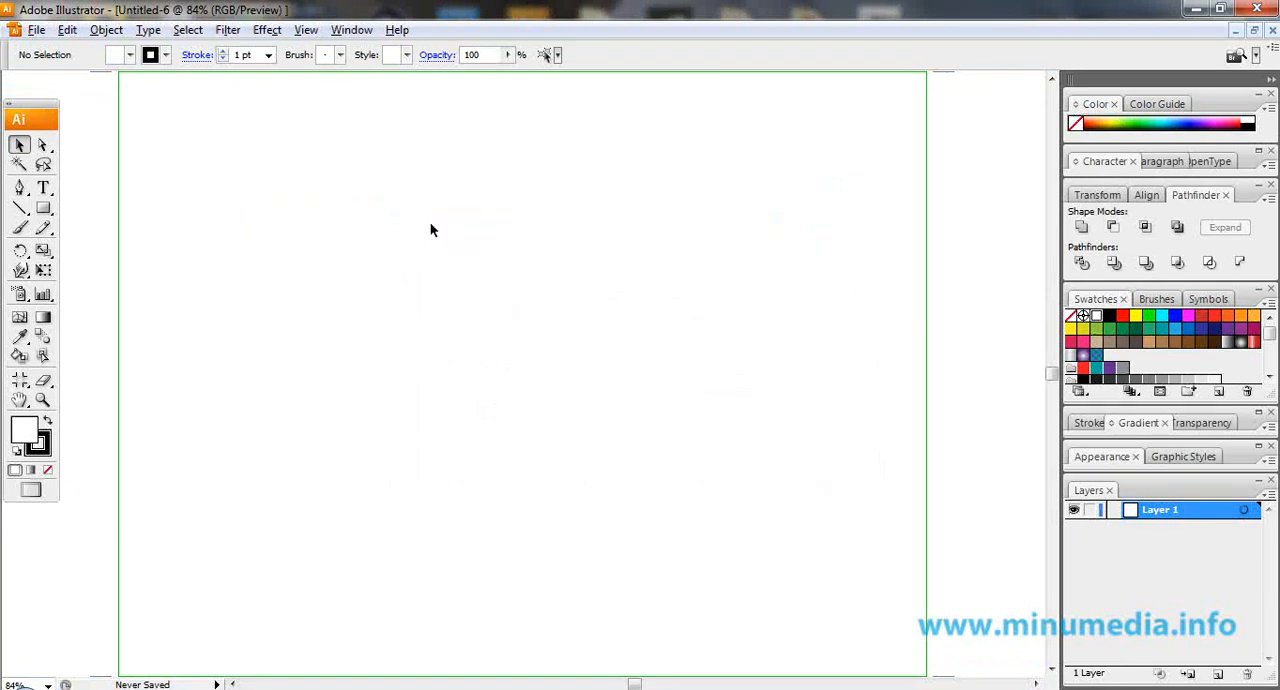
Add the point text "EngineSeller" on the artboard in the Lobster 1.3 font.
key("t")
left_click(370, 308)
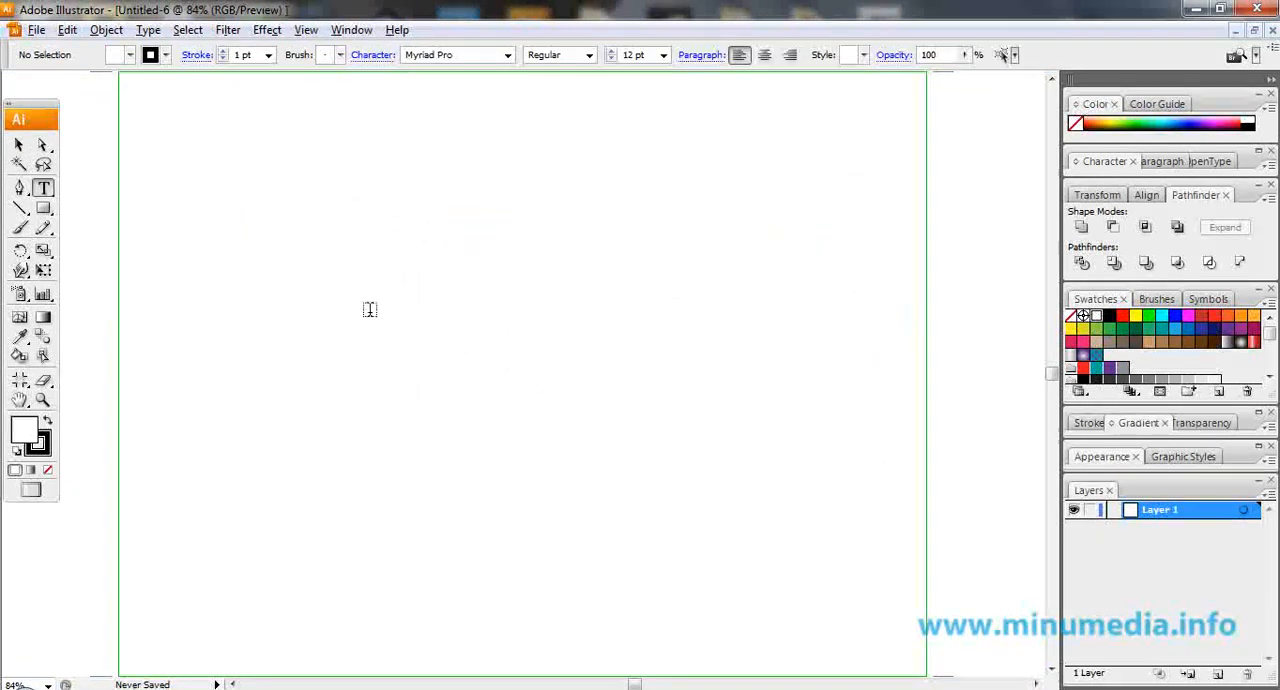
left_click(386, 58)
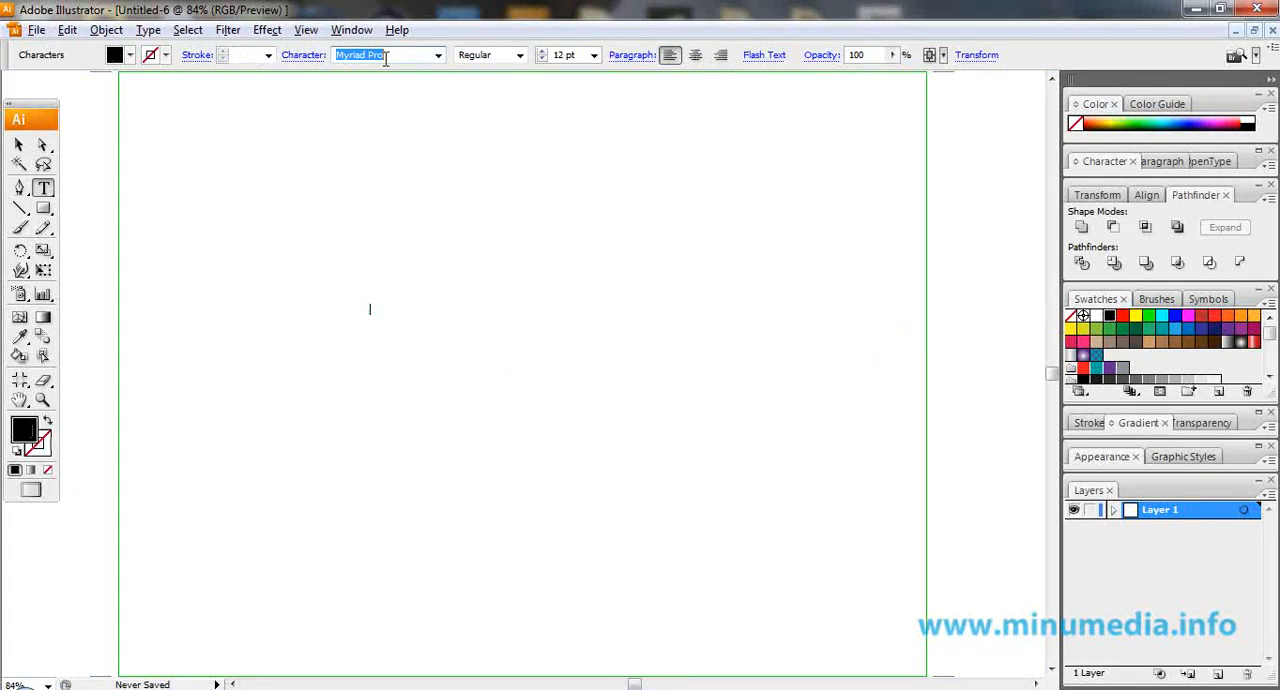
type("L")
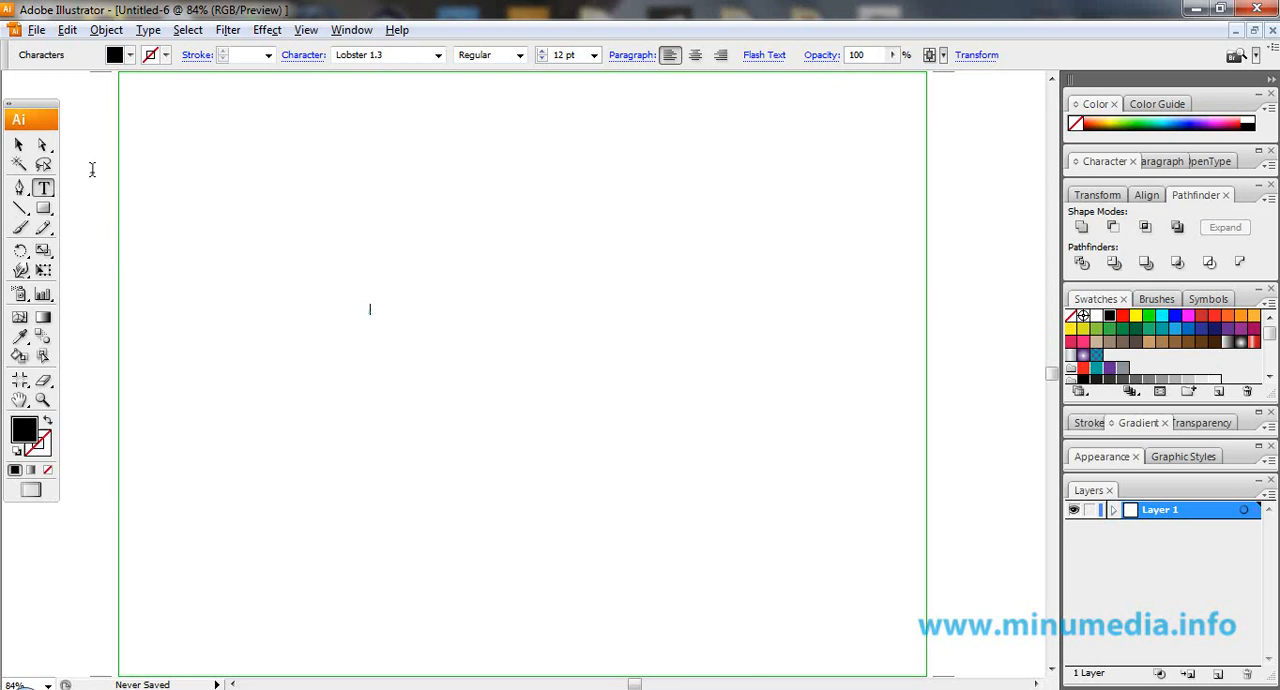
type("Engrav")
left_click(18, 145)
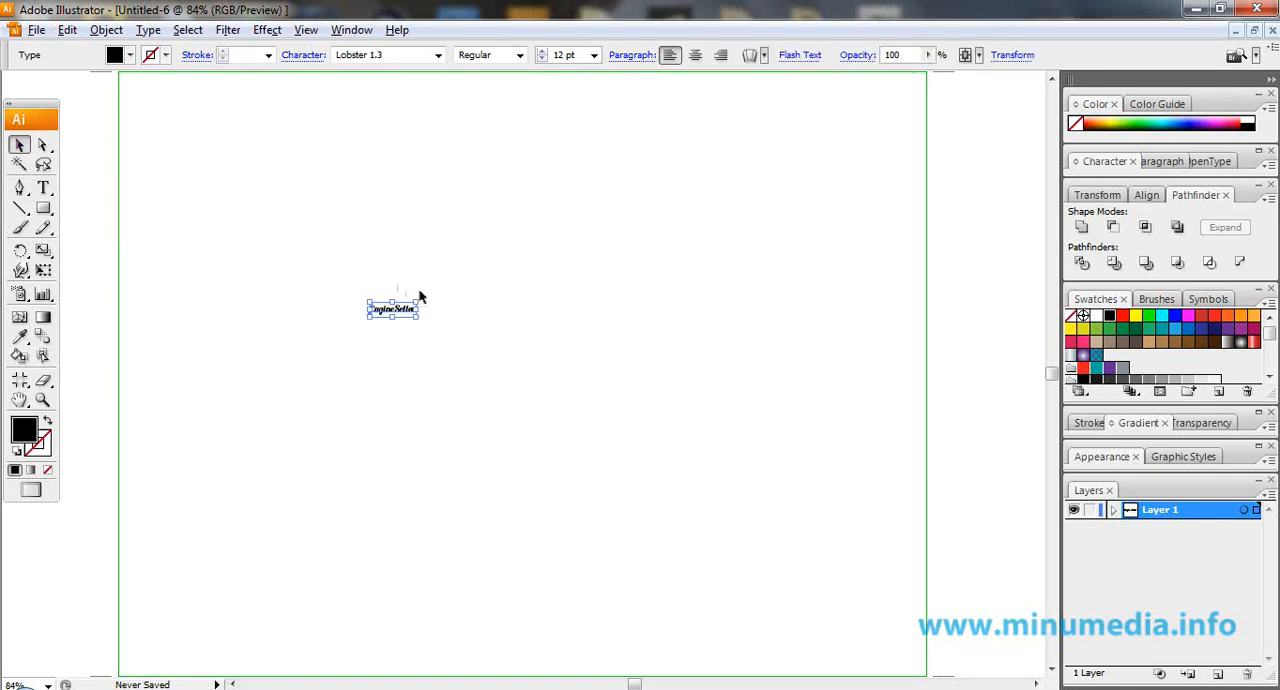
Scale the EngineSeller text up to about 139 pt and position it horizontally centered in the upper half of the artboard.
left_click(307, 30)
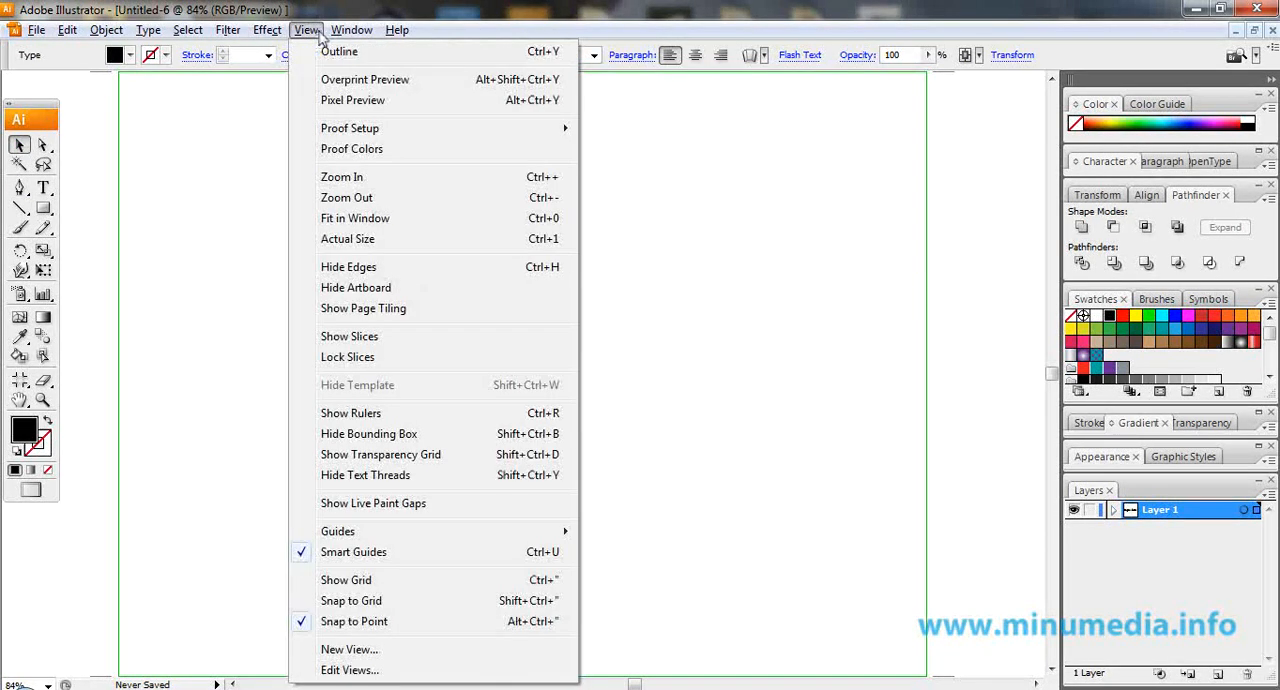
left_click(393, 563)
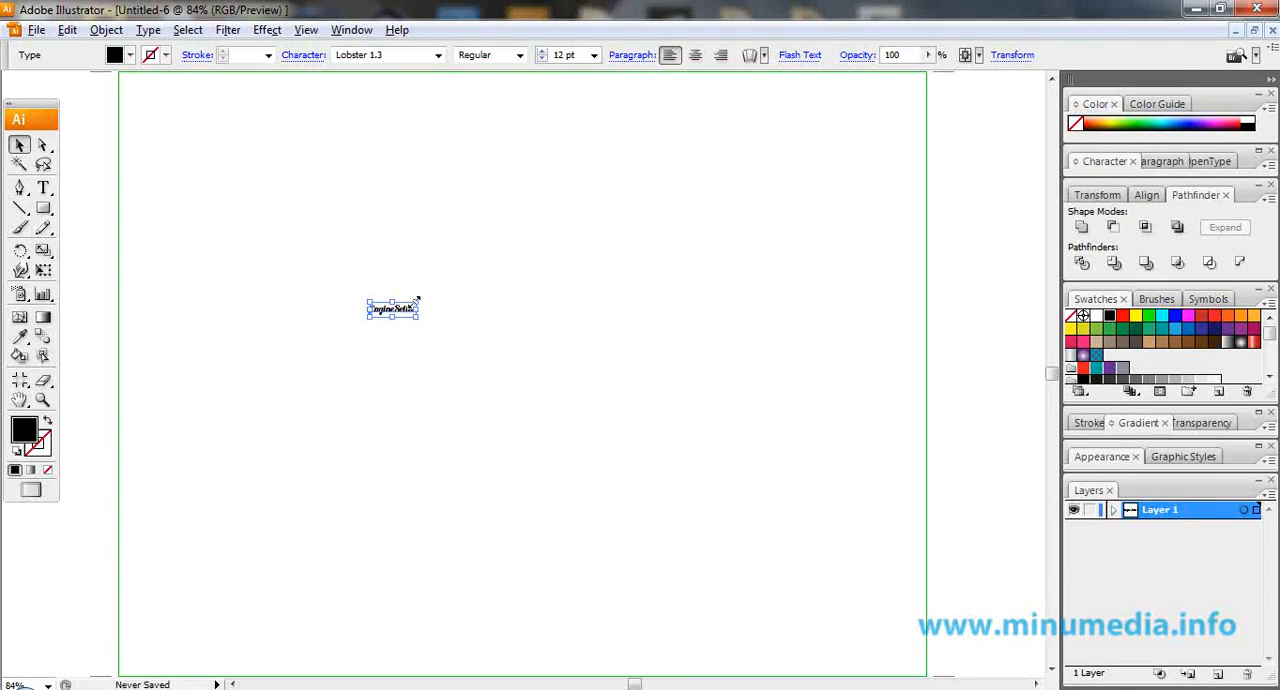
left_click_drag(416, 300, 717, 197)
left_click_drag(593, 291, 670, 298)
left_click_drag(888, 220, 850, 241)
left_click(833, 326)
left_click(673, 321)
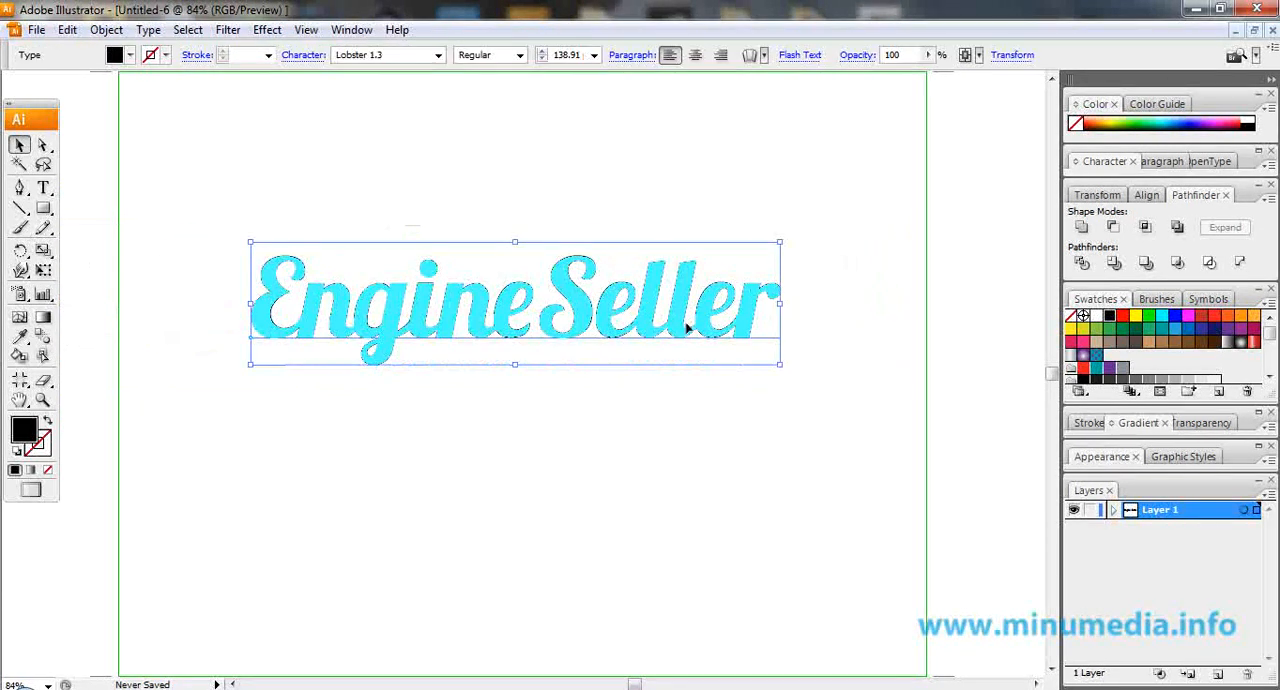
Convert the EngineSeller text to outlines and duplicate the resulting group within Layer 1.
right_click(677, 303)
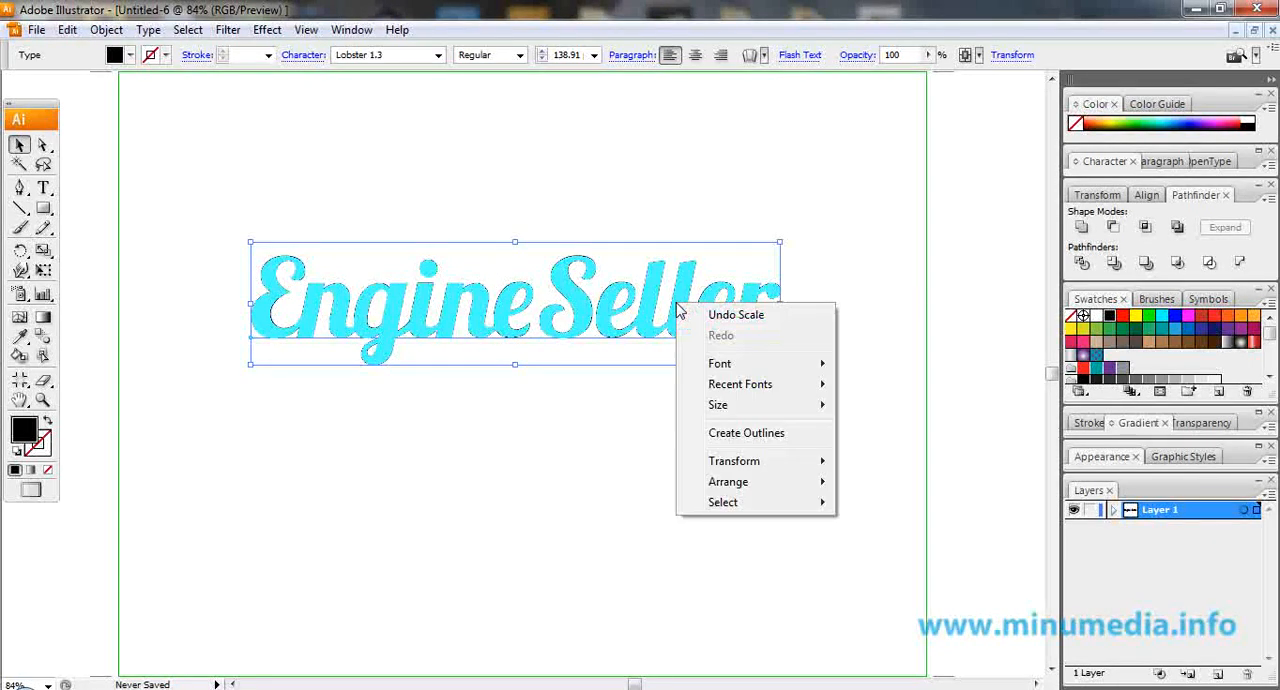
left_click(752, 437)
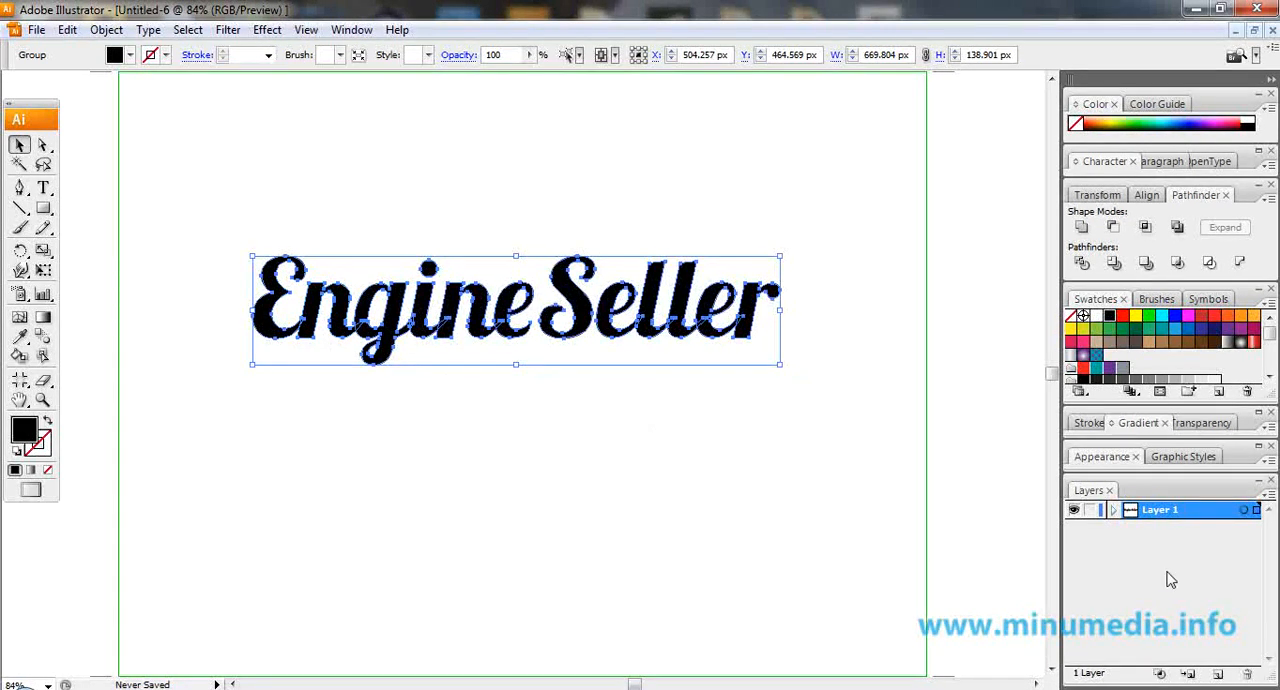
left_click(1113, 510)
left_click(1180, 529)
left_click_drag(1224, 670, 1222, 671)
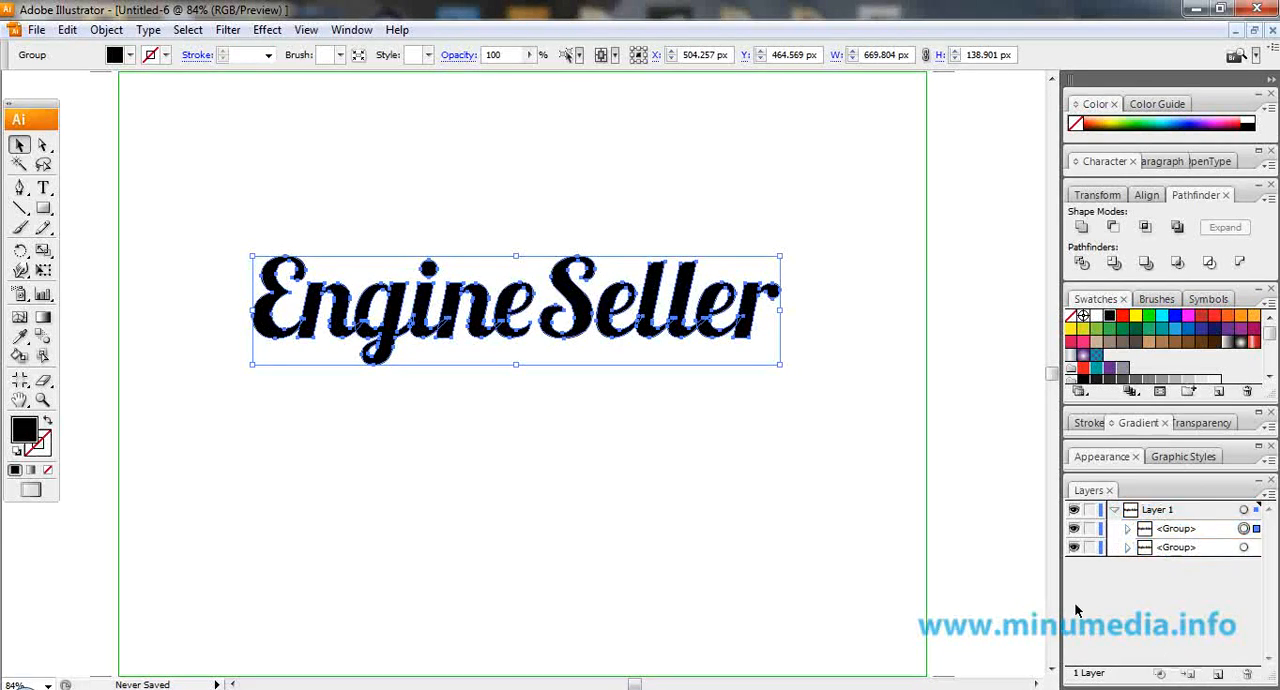
Apply an Offset Path effect of 10 px with Miter joins and a miter limit of 4 to the front lettering group.
left_click(262, 32)
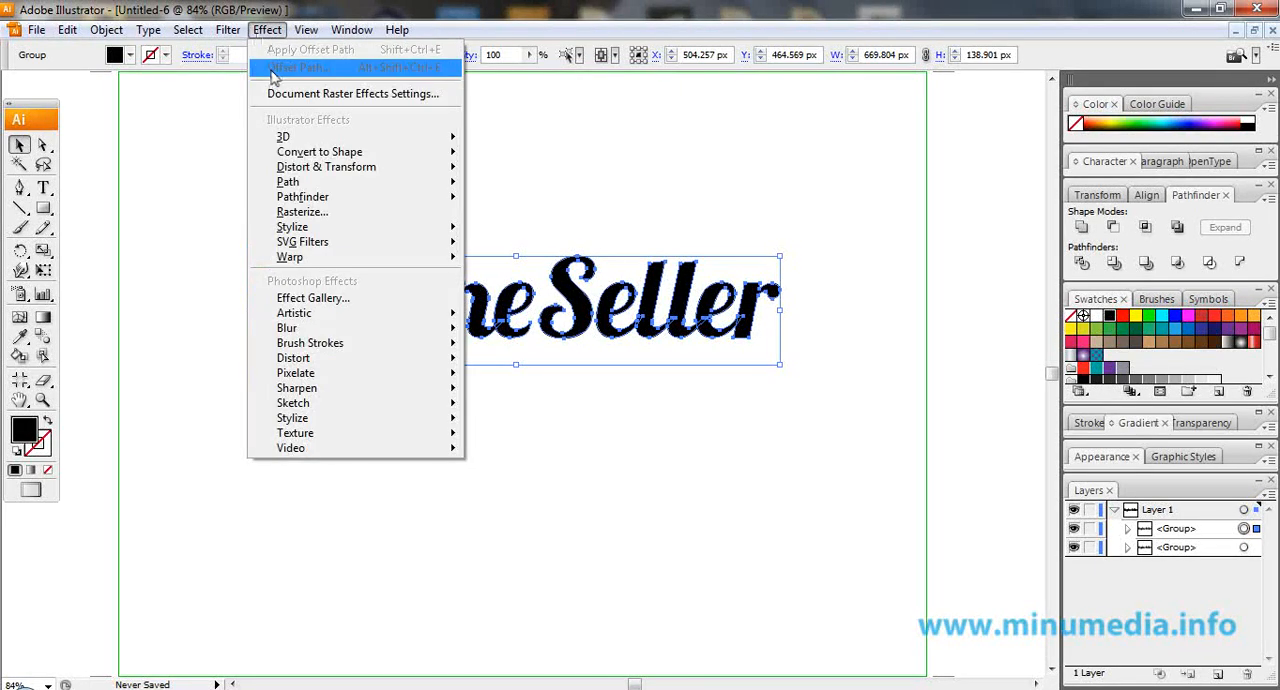
mouse_move(310, 185)
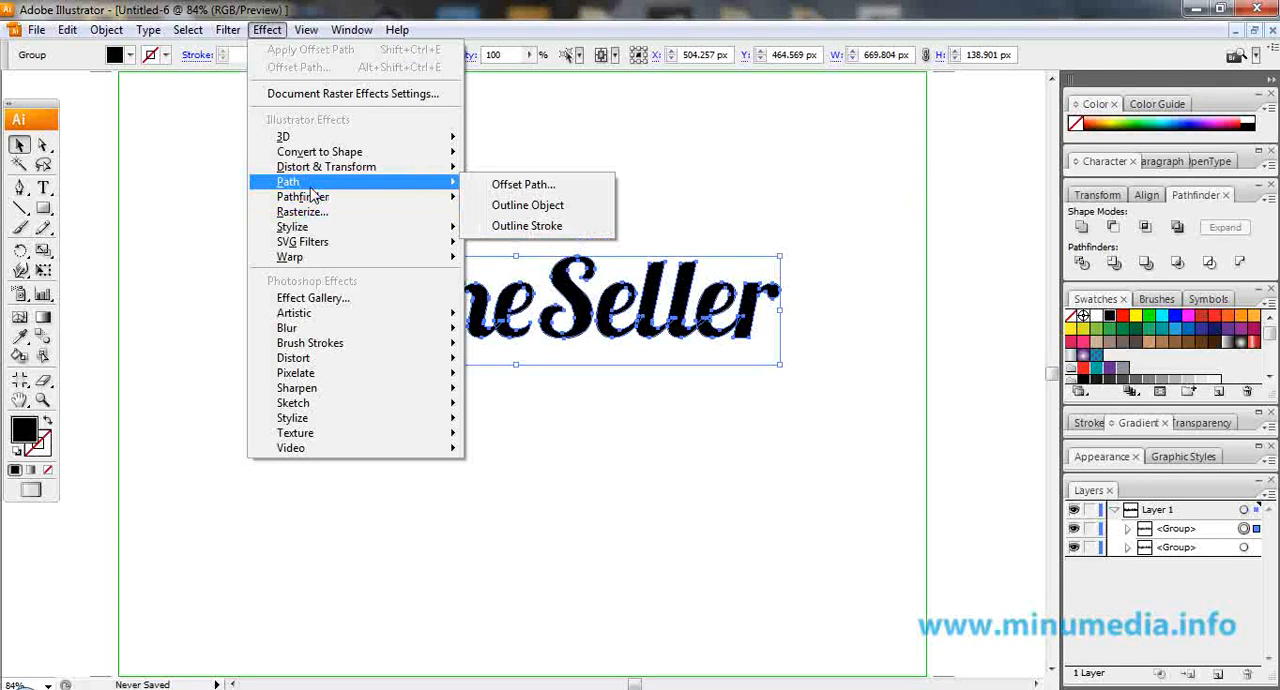
left_click(524, 185)
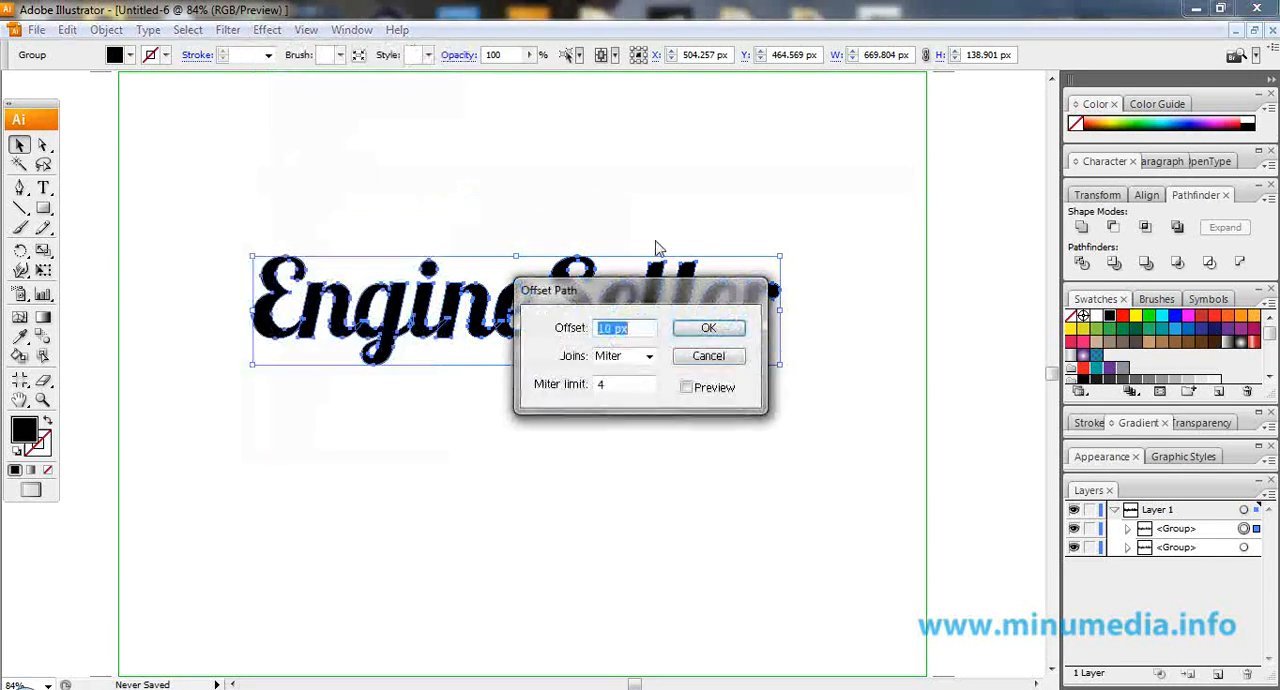
left_click(606, 328)
left_click(696, 387)
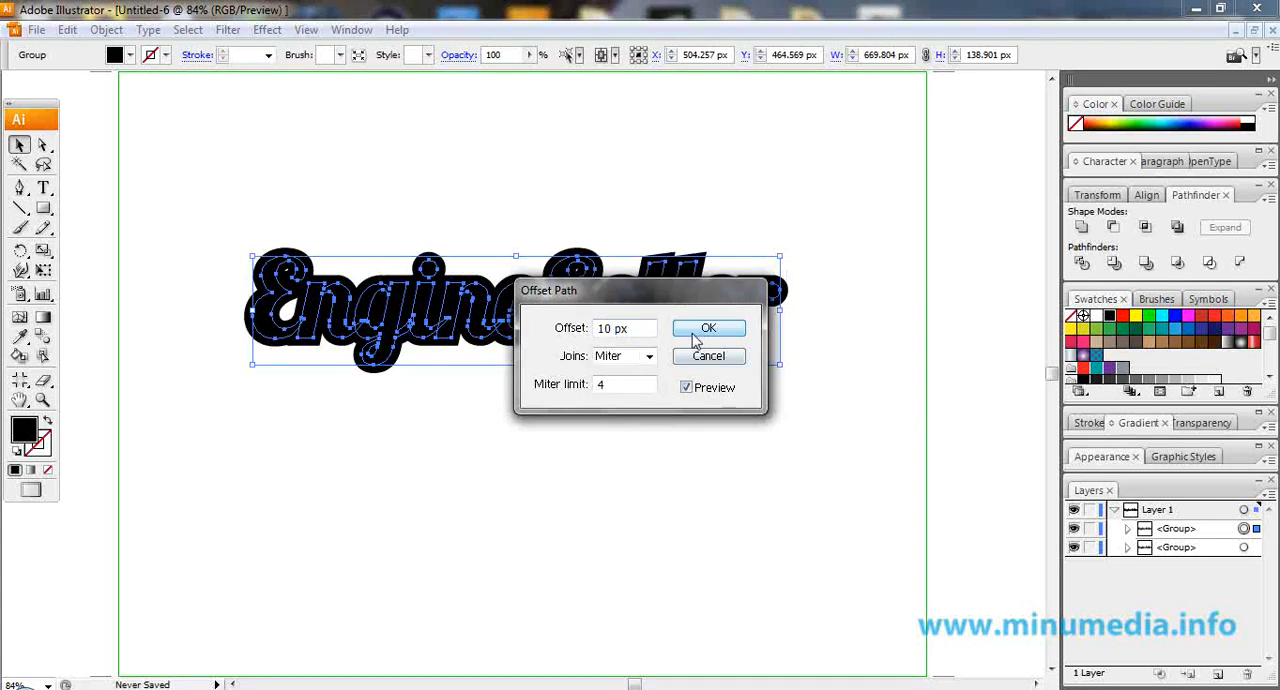
left_click_drag(688, 303, 838, 105)
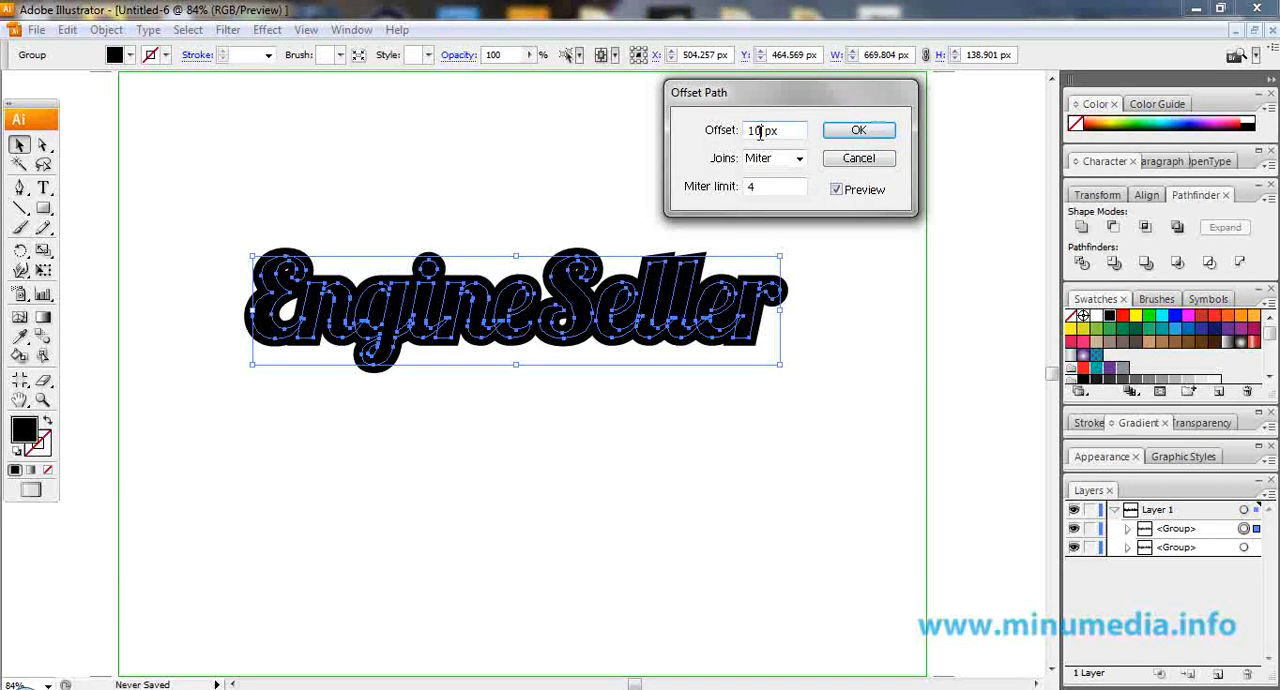
left_click(849, 140)
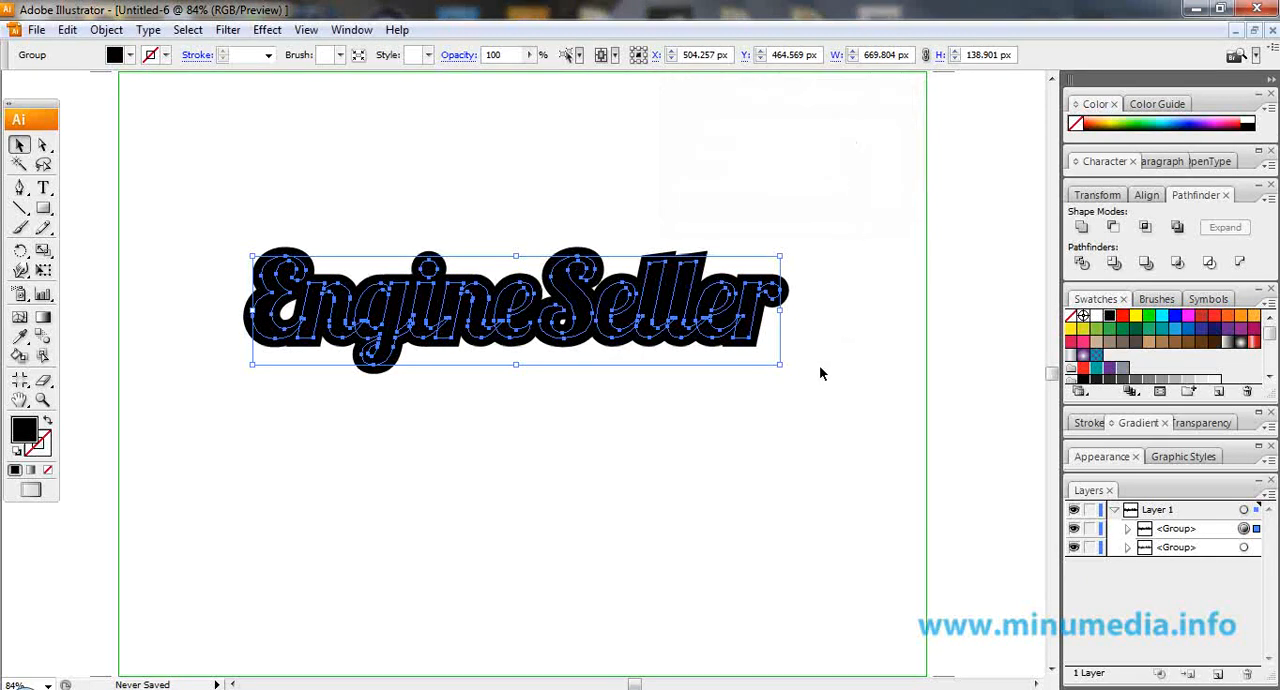
Fill the offset lettering group with the second red gradient from the Brights gradient swatch library.
left_click(818, 422)
left_click(752, 318)
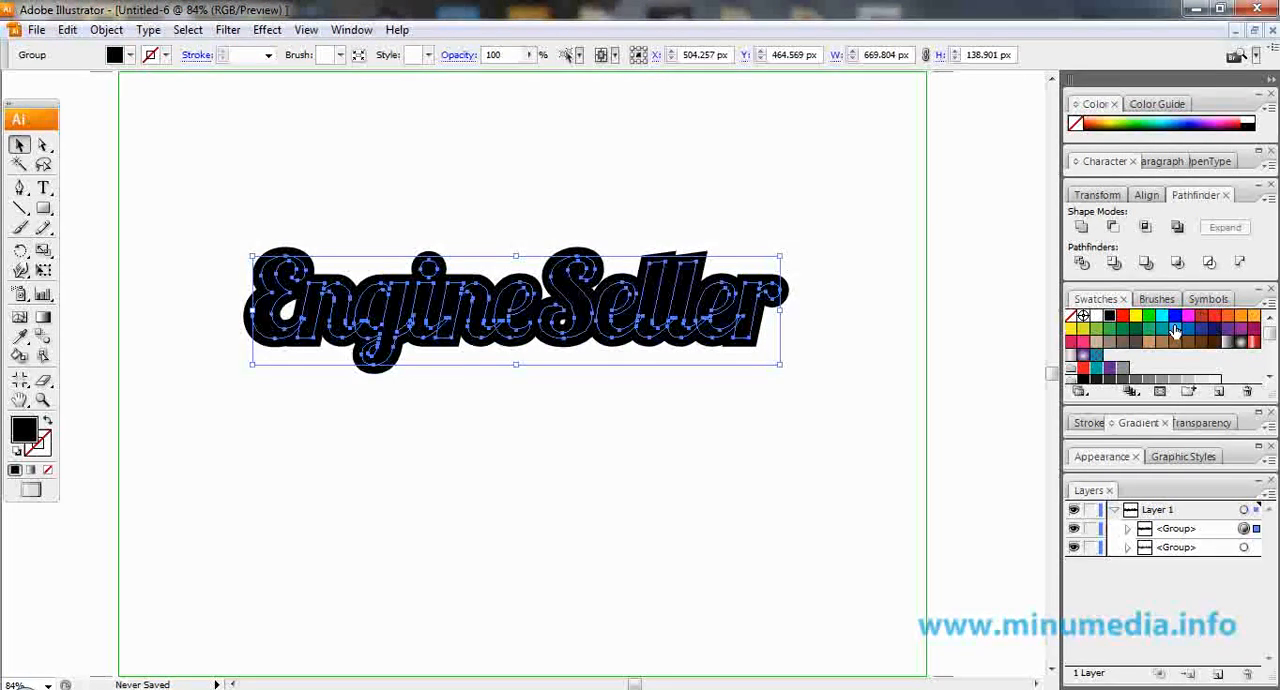
left_click(1080, 392)
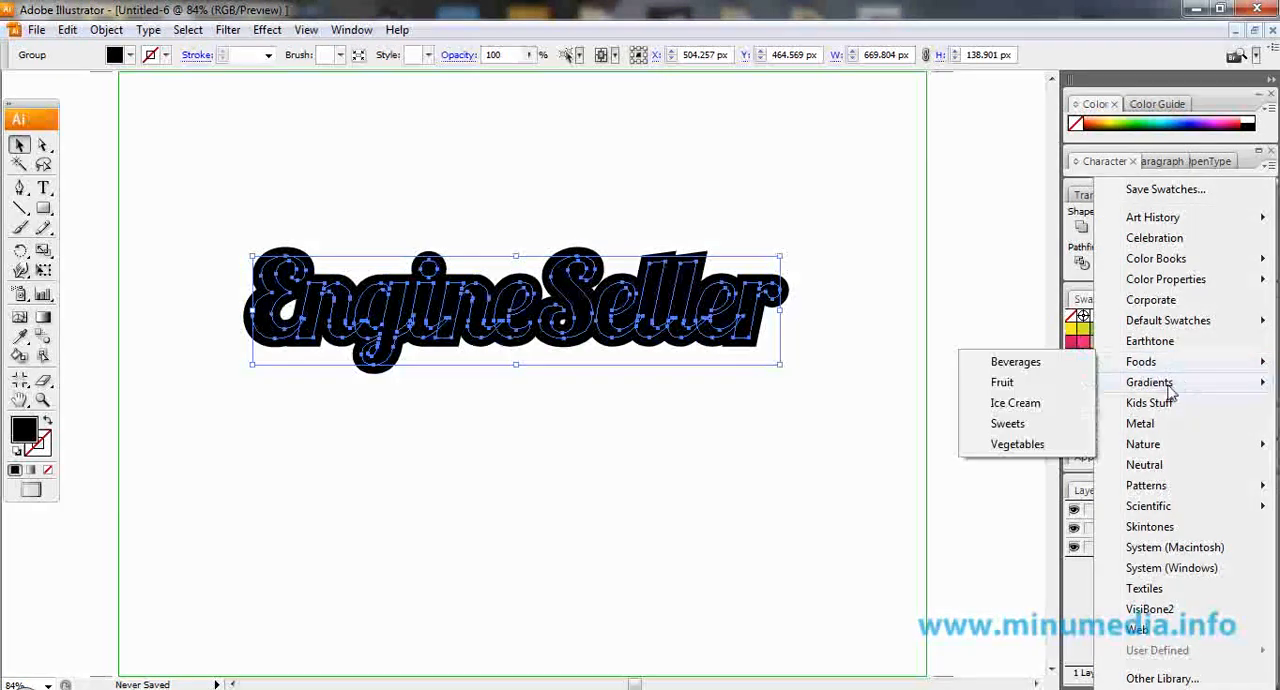
mouse_move(1165, 385)
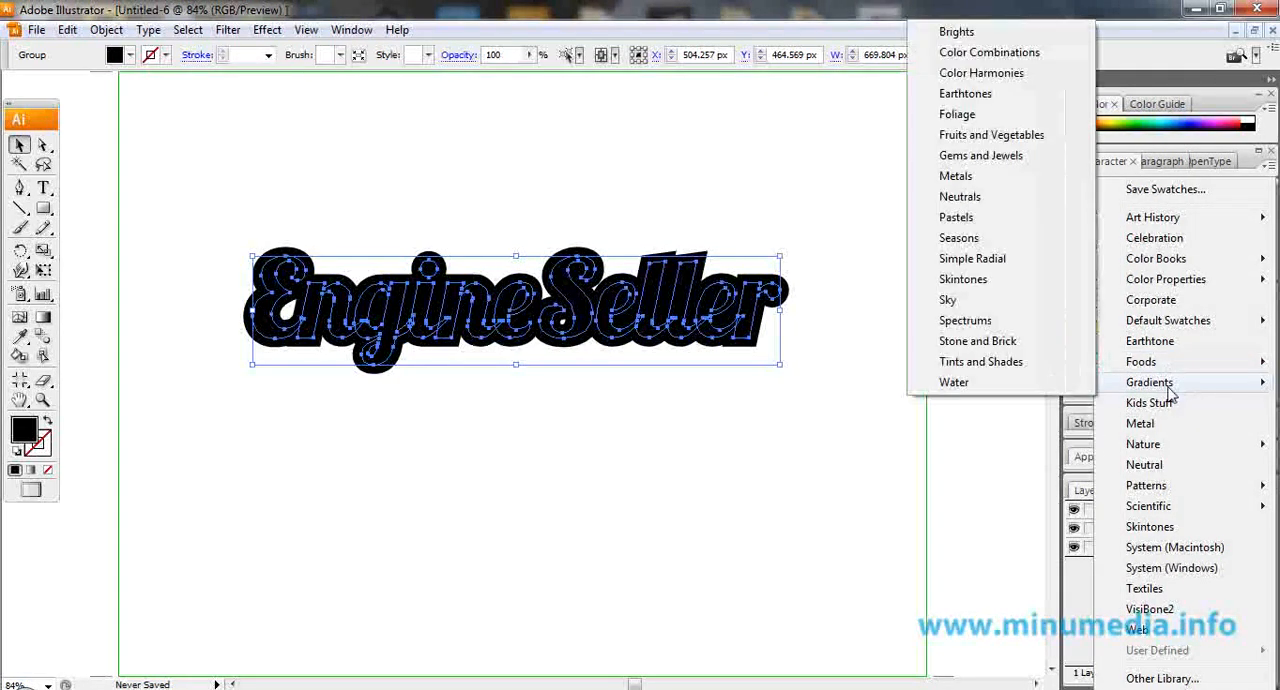
left_click(956, 32)
left_click(985, 366)
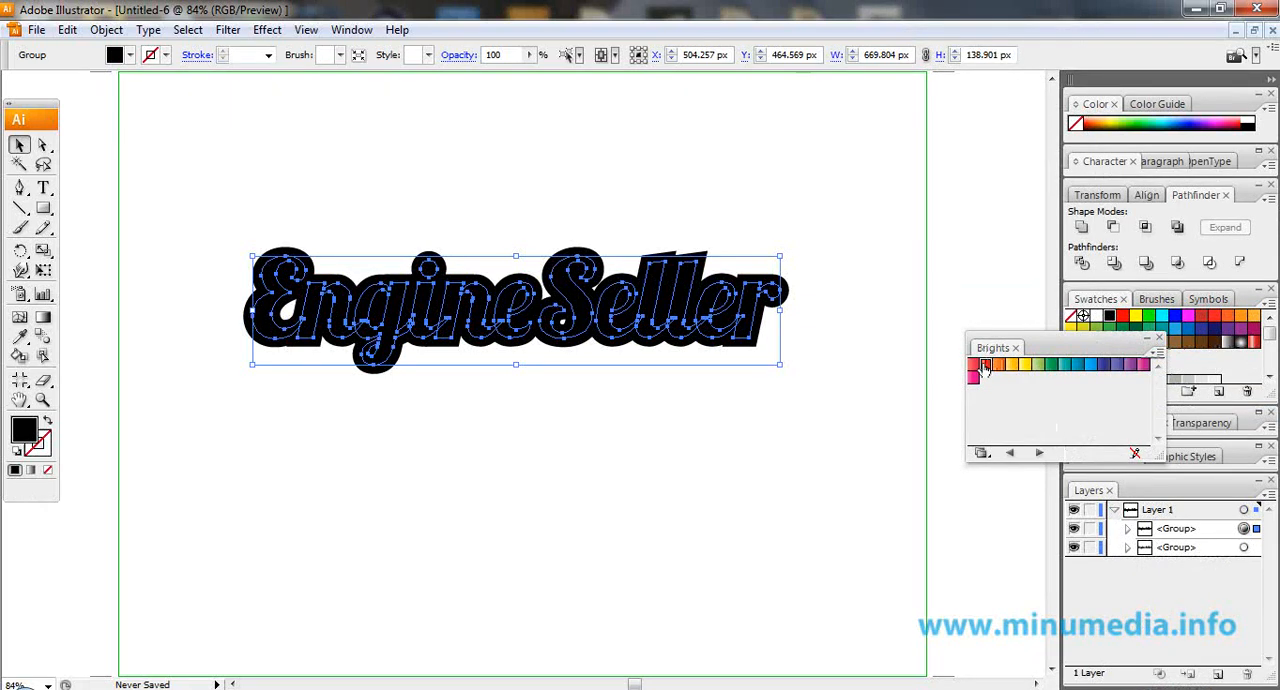
Redirect the red gradient with the Gradient tool so it runs vertically across the whole offset lettering.
left_click(43, 318)
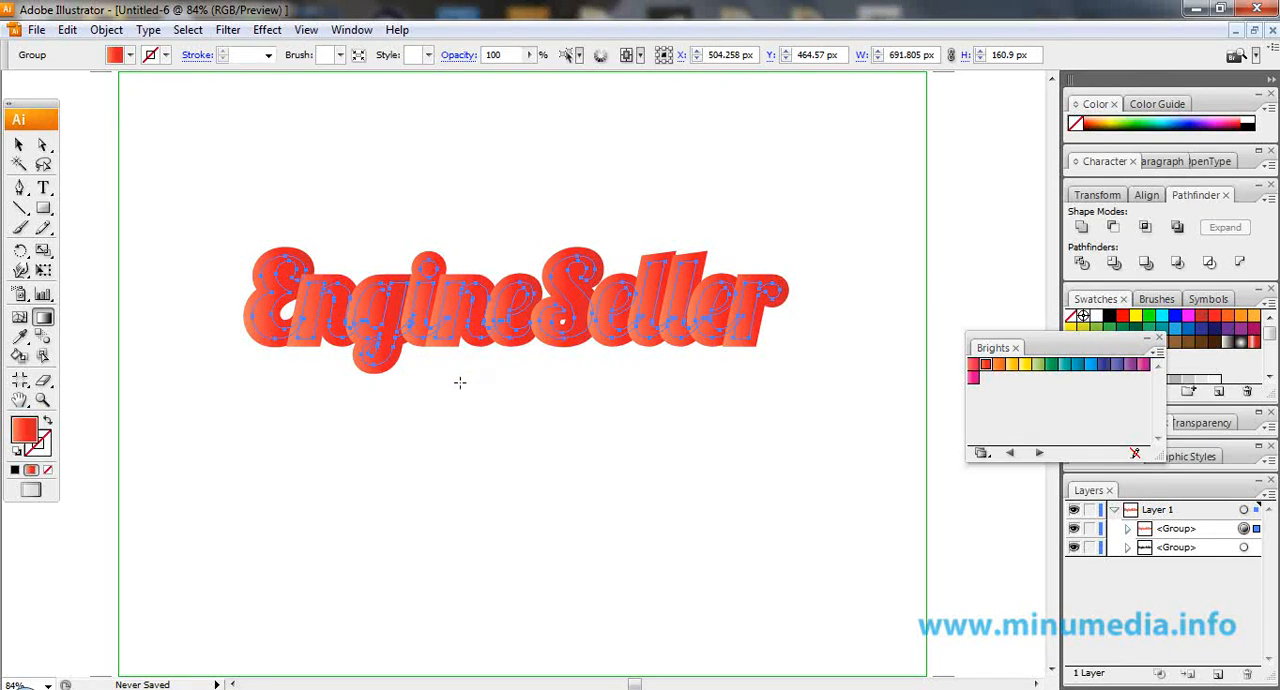
left_click_drag(460, 382, 457, 381)
left_click(19, 146)
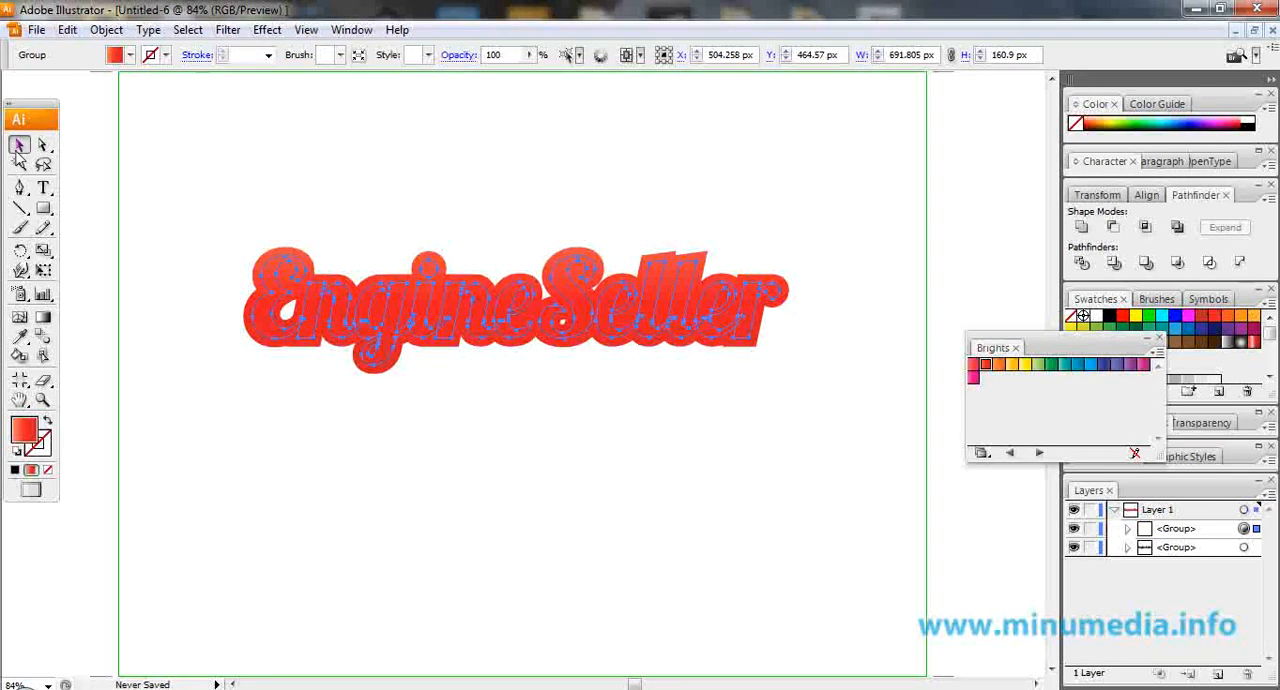
Send the red offset lettering group to the back, behind the black lettering.
right_click(453, 318)
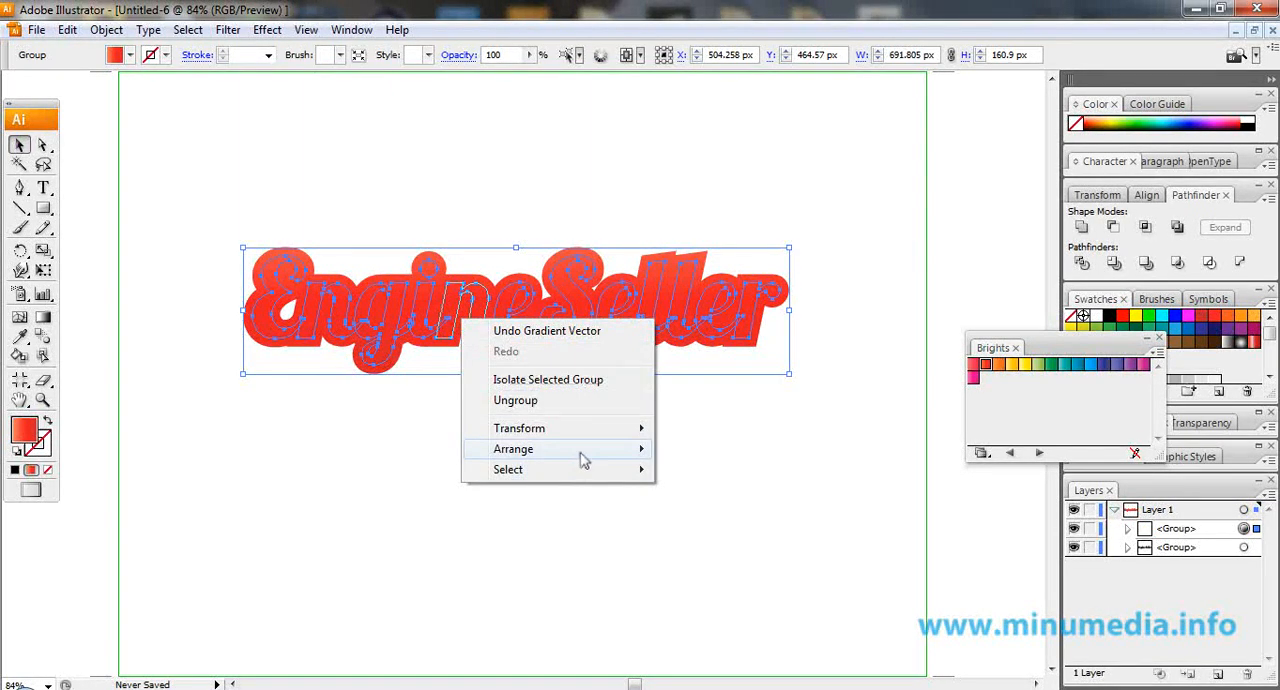
mouse_move(584, 459)
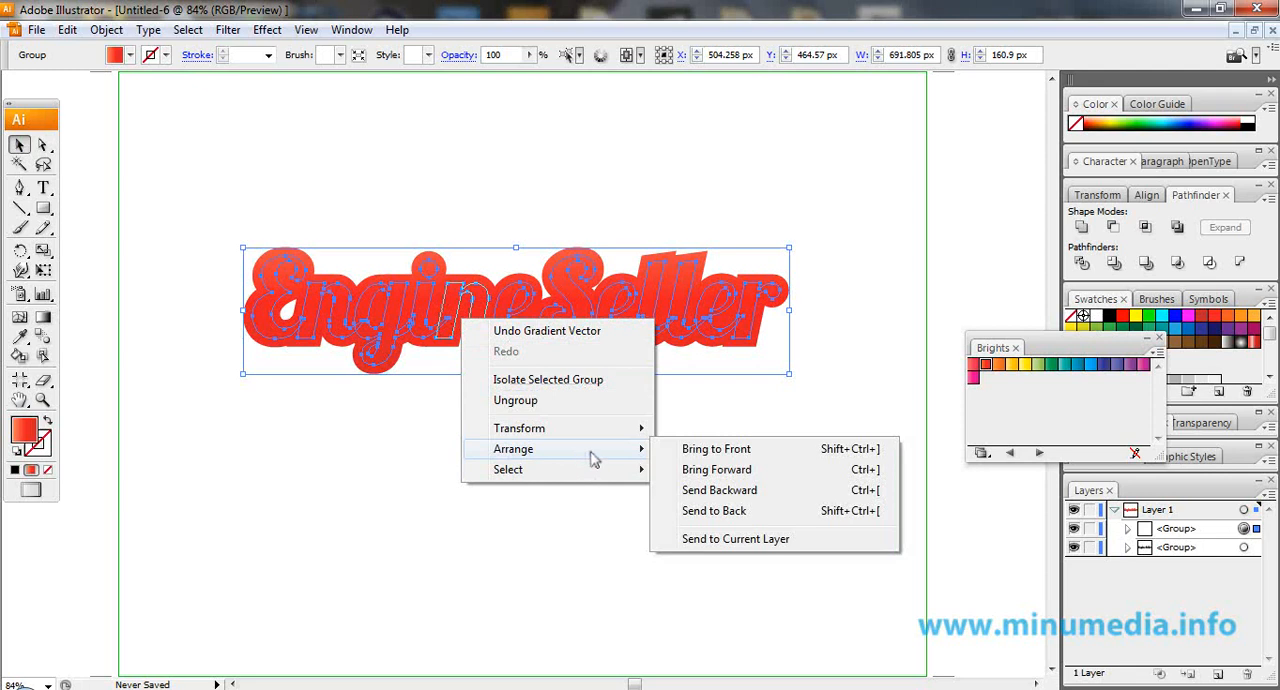
left_click(782, 512)
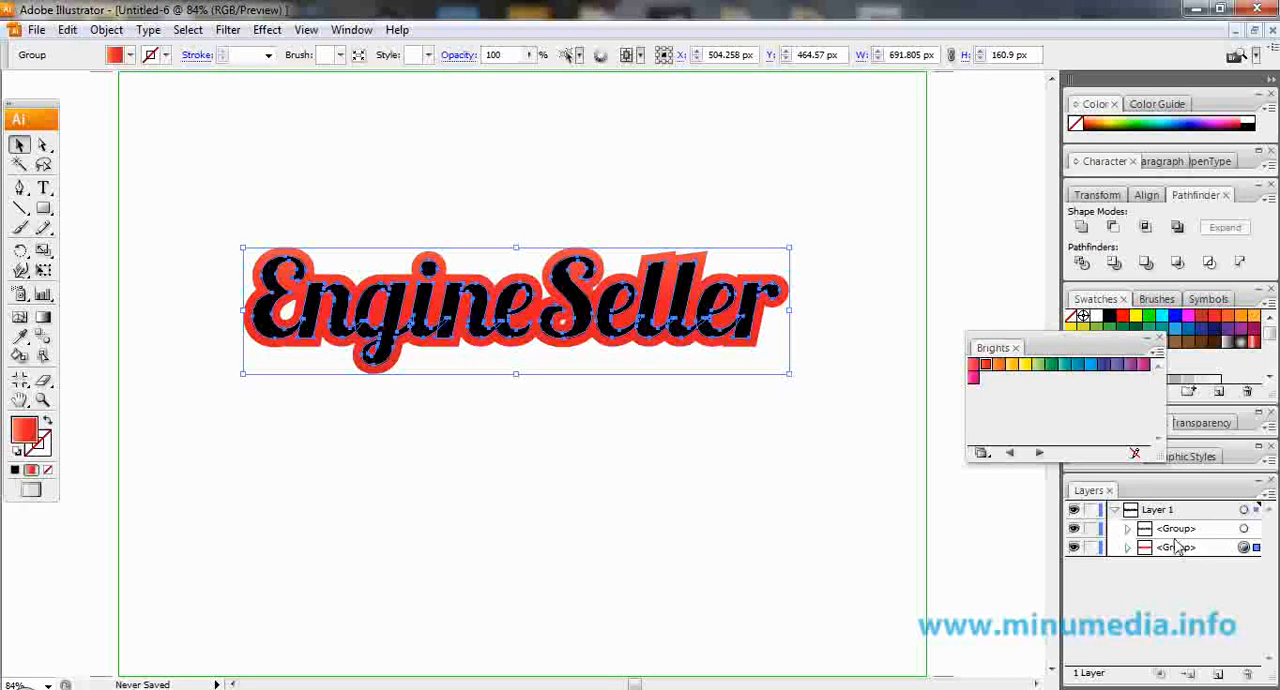
Select the black lettering group and duplicate it within Layer 1.
left_click(672, 520)
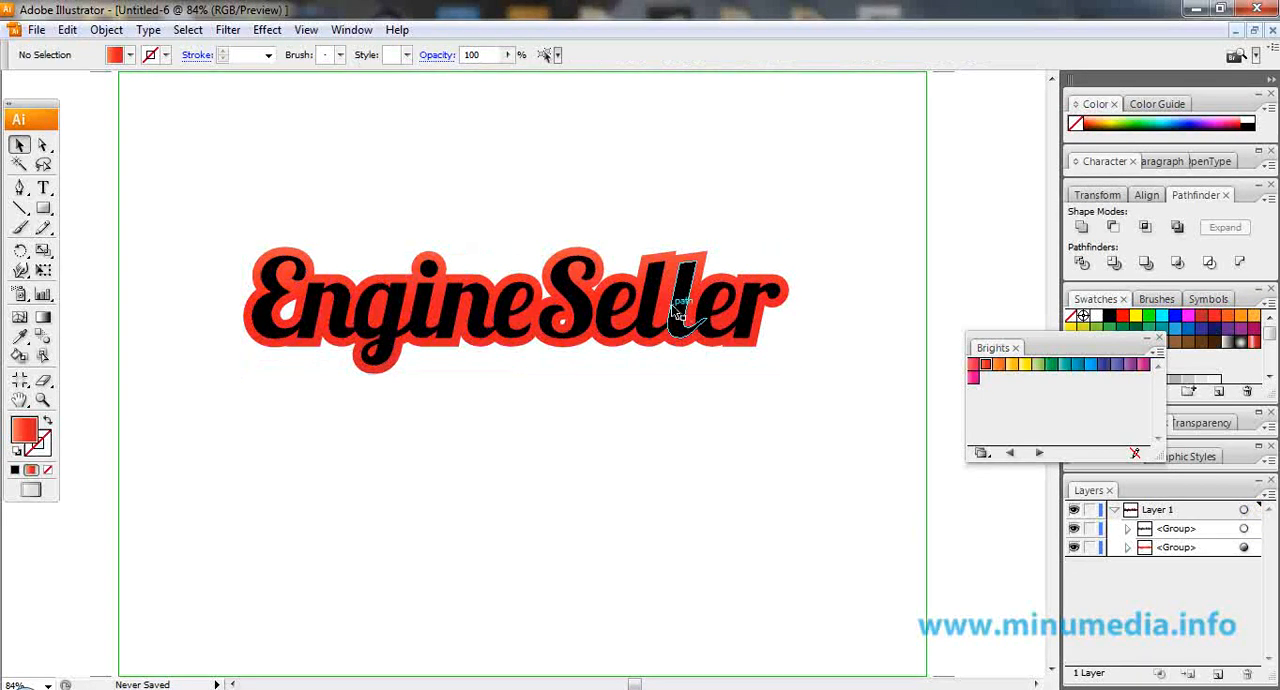
left_click(679, 314)
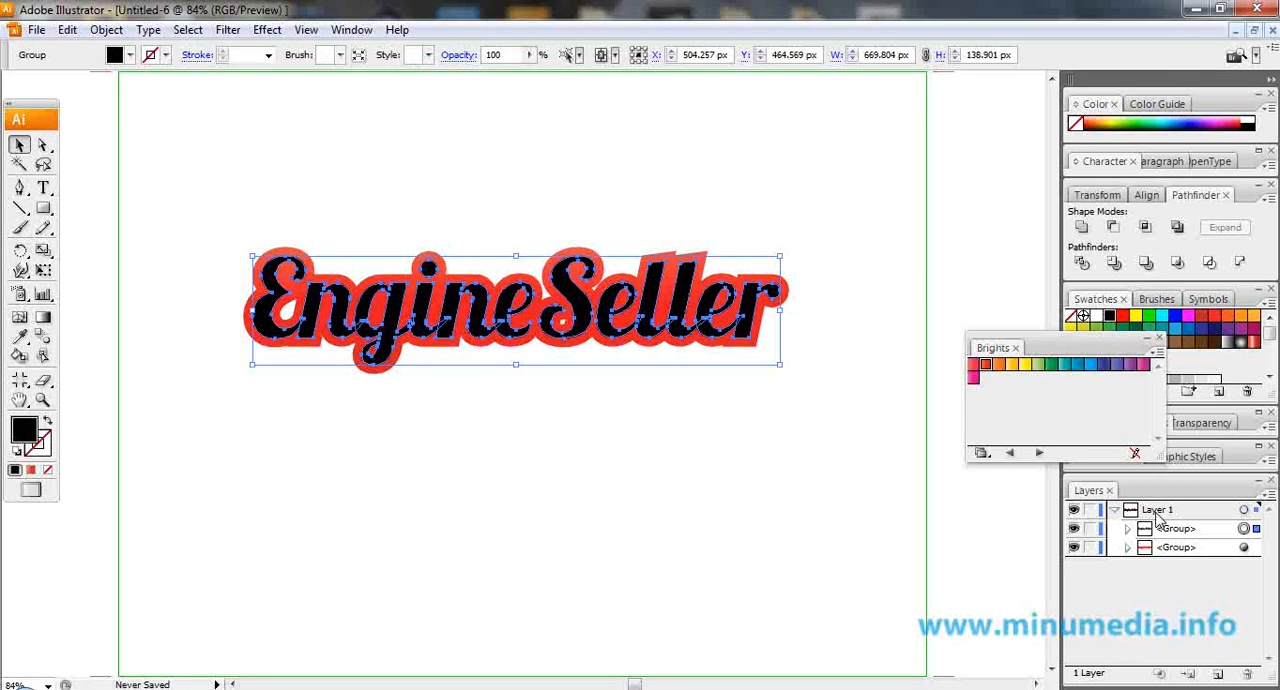
left_click(1196, 529)
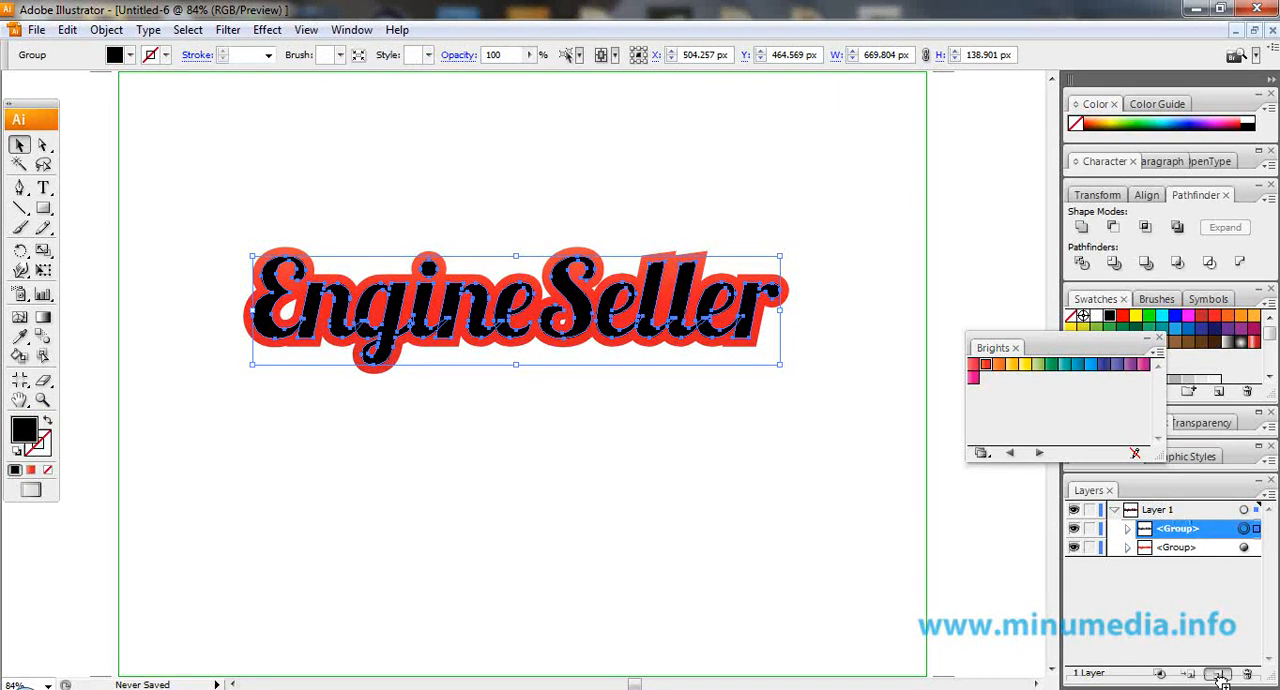
left_click_drag(1220, 677, 1220, 679)
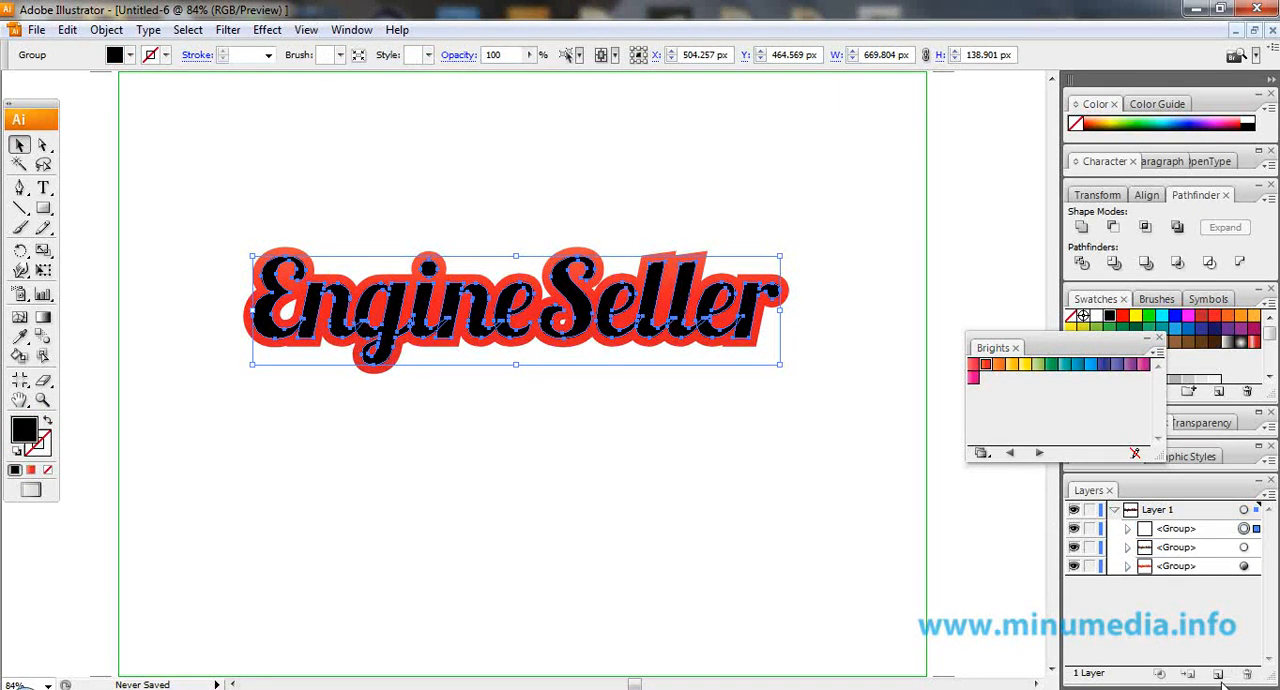
Apply an Offset Path effect of 18 px with miter joins to the topmost black lettering group.
left_click(272, 31)
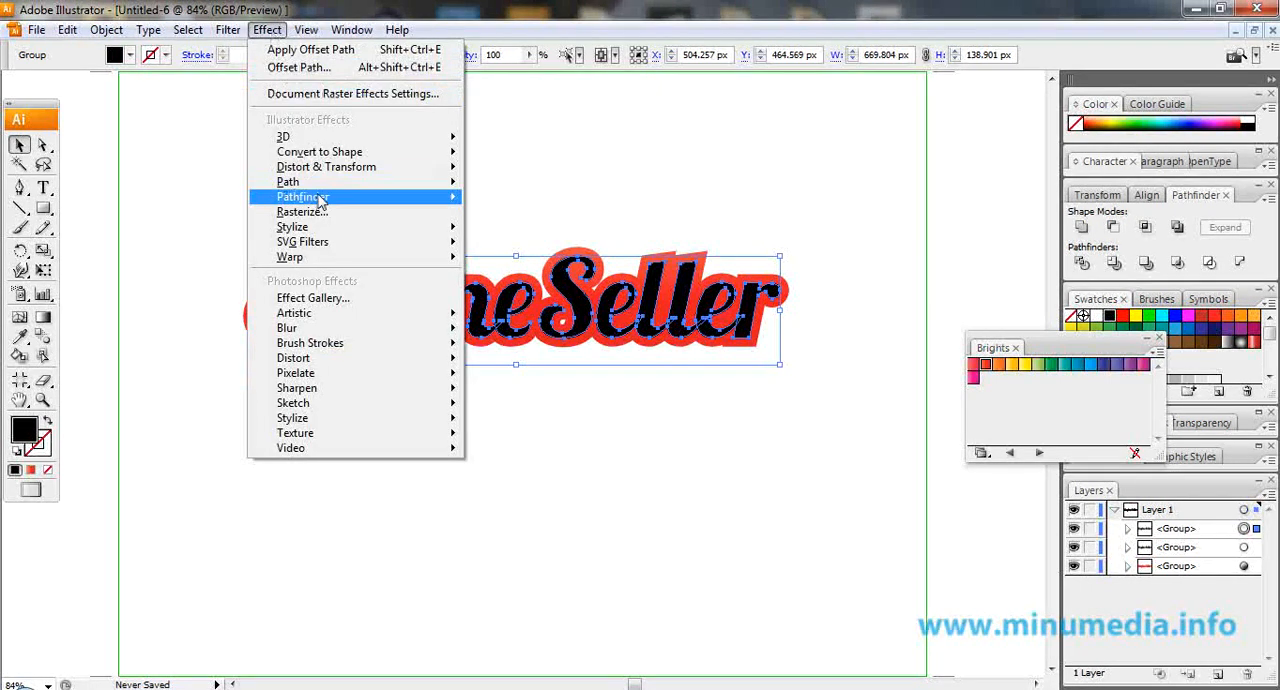
mouse_move(326, 184)
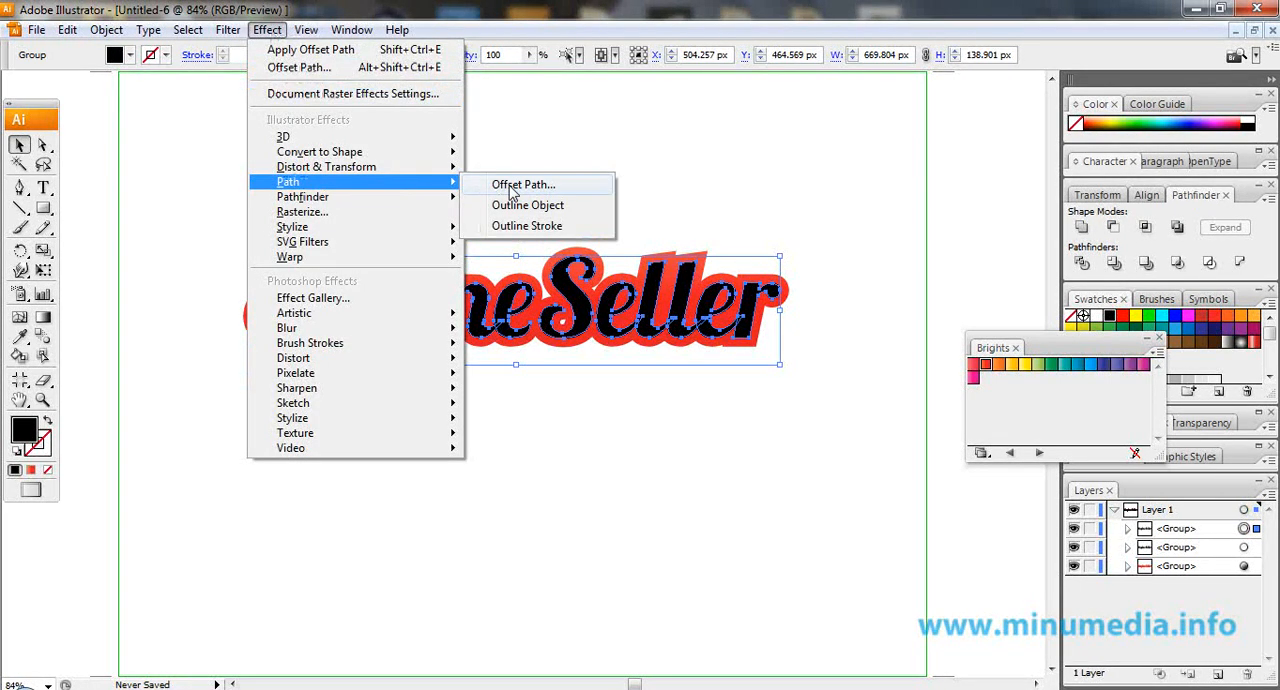
left_click(514, 186)
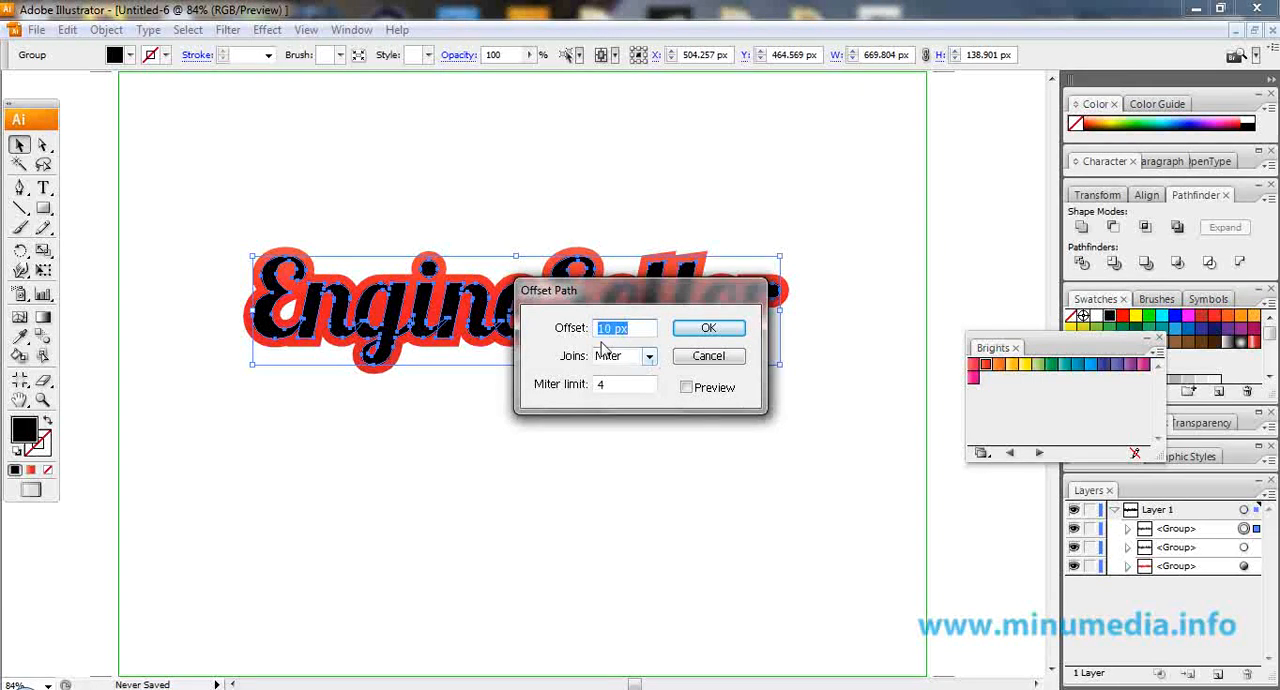
left_click_drag(611, 322, 590, 333)
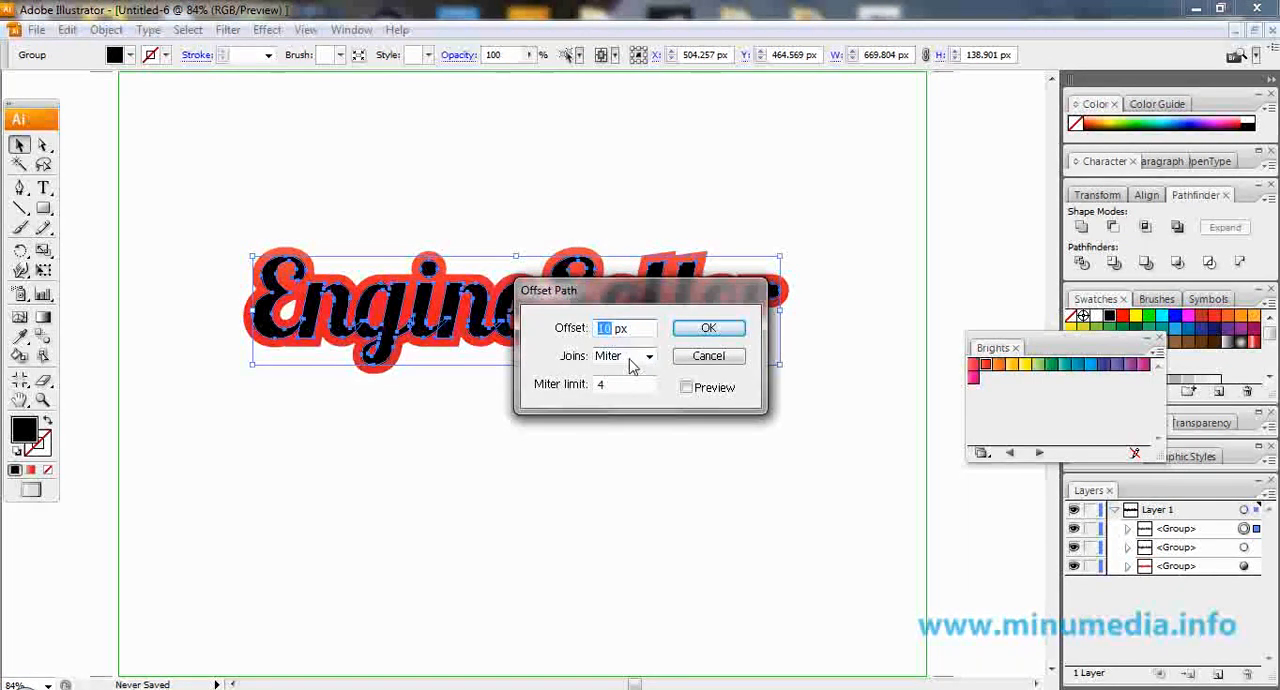
type("15")
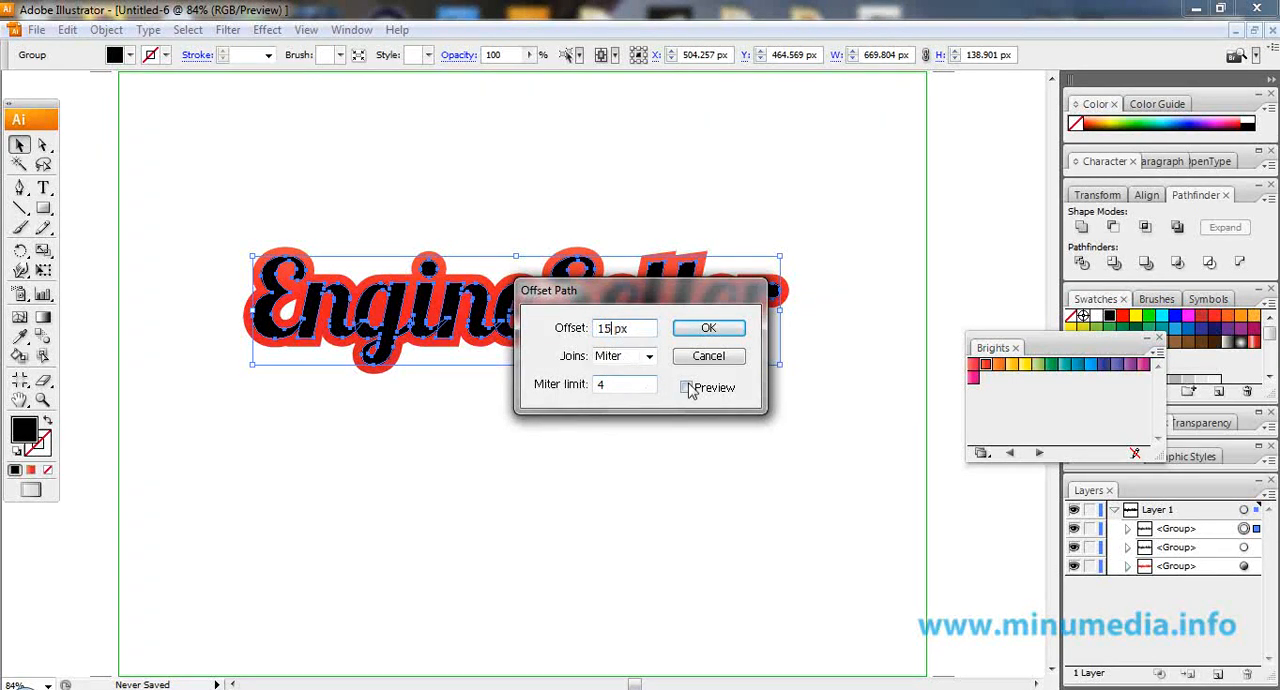
left_click(686, 387)
left_click_drag(627, 313, 725, 431)
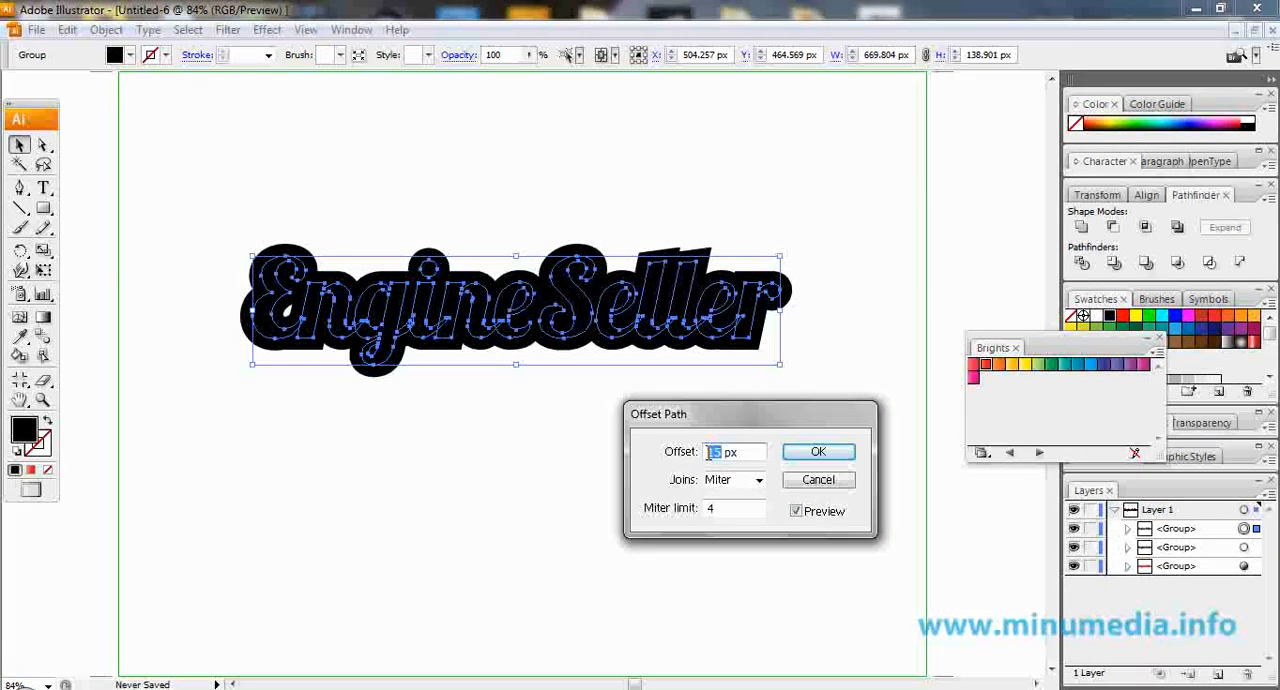
type("18")
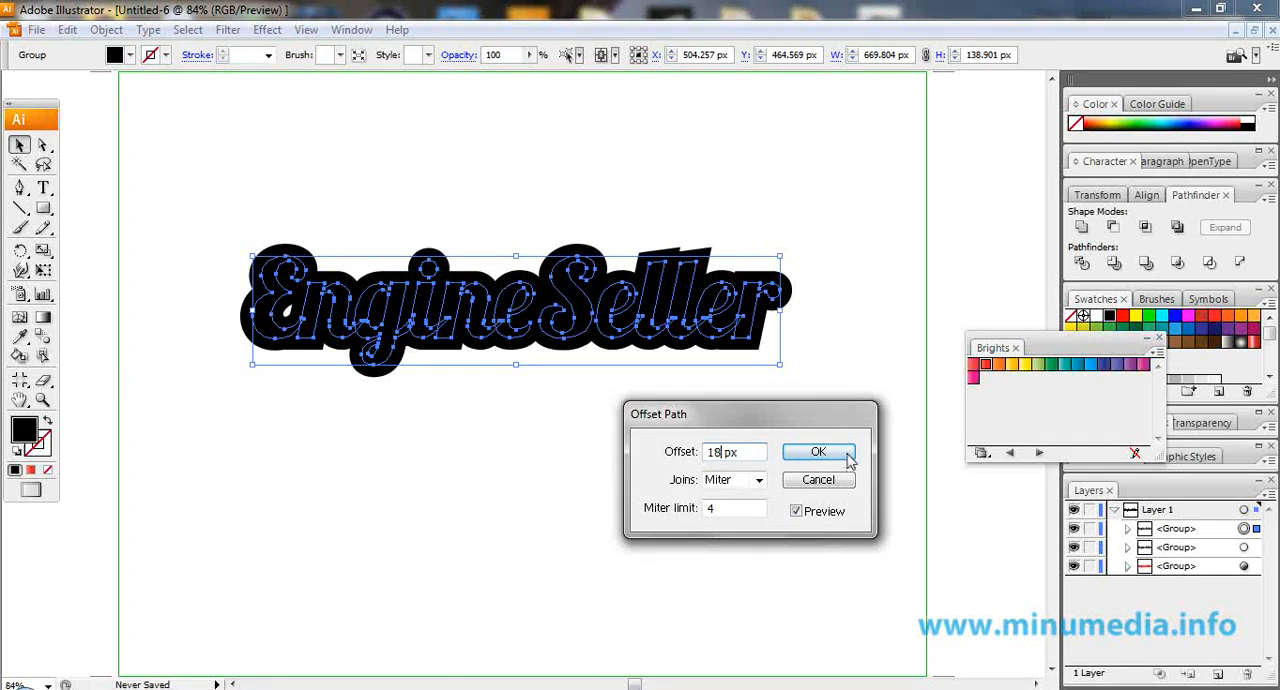
left_click(843, 451)
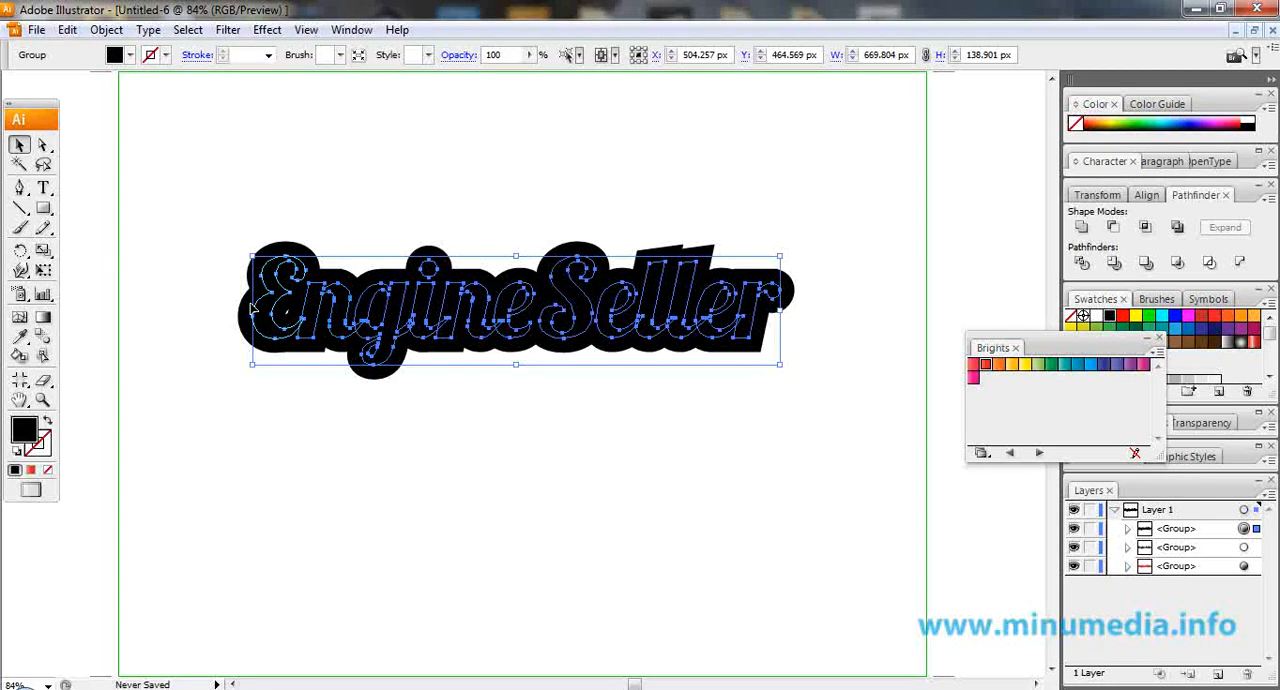
Cover the gap inside the letter E with a small black rectangle and group it with the offset lettering.
left_click(43, 208)
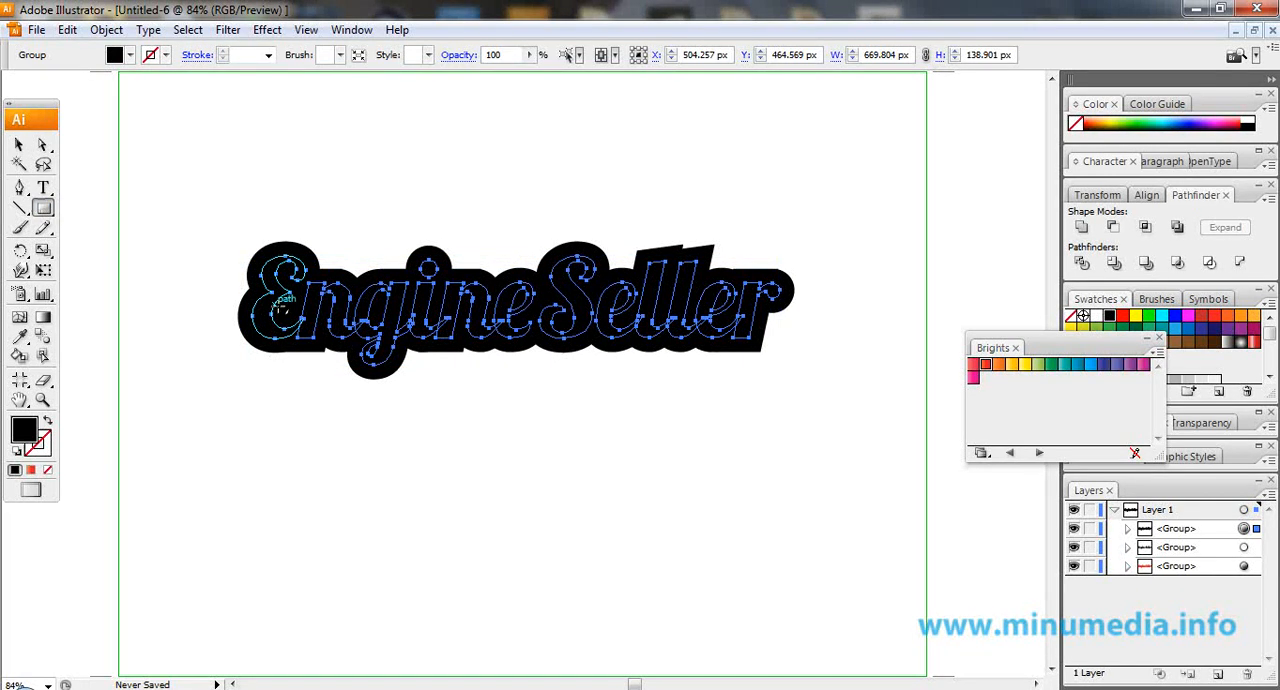
key("ctrl+shift+a")
left_click_drag(272, 302, 302, 332)
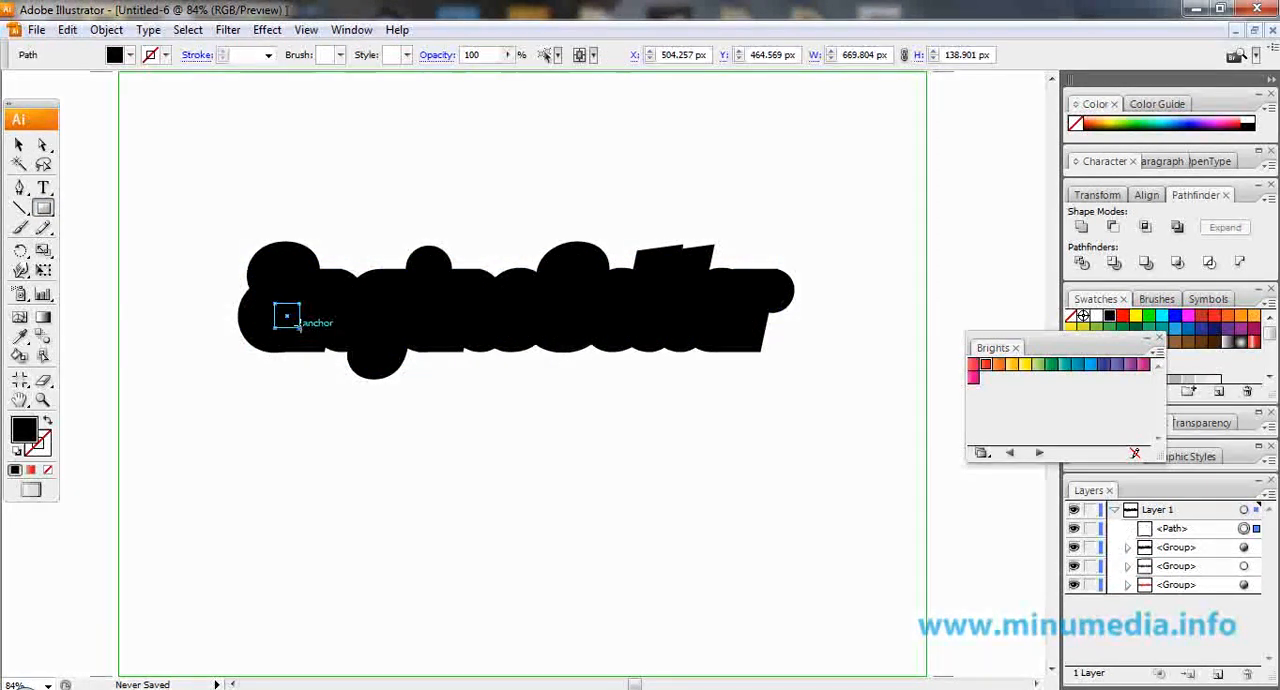
left_click(20, 145)
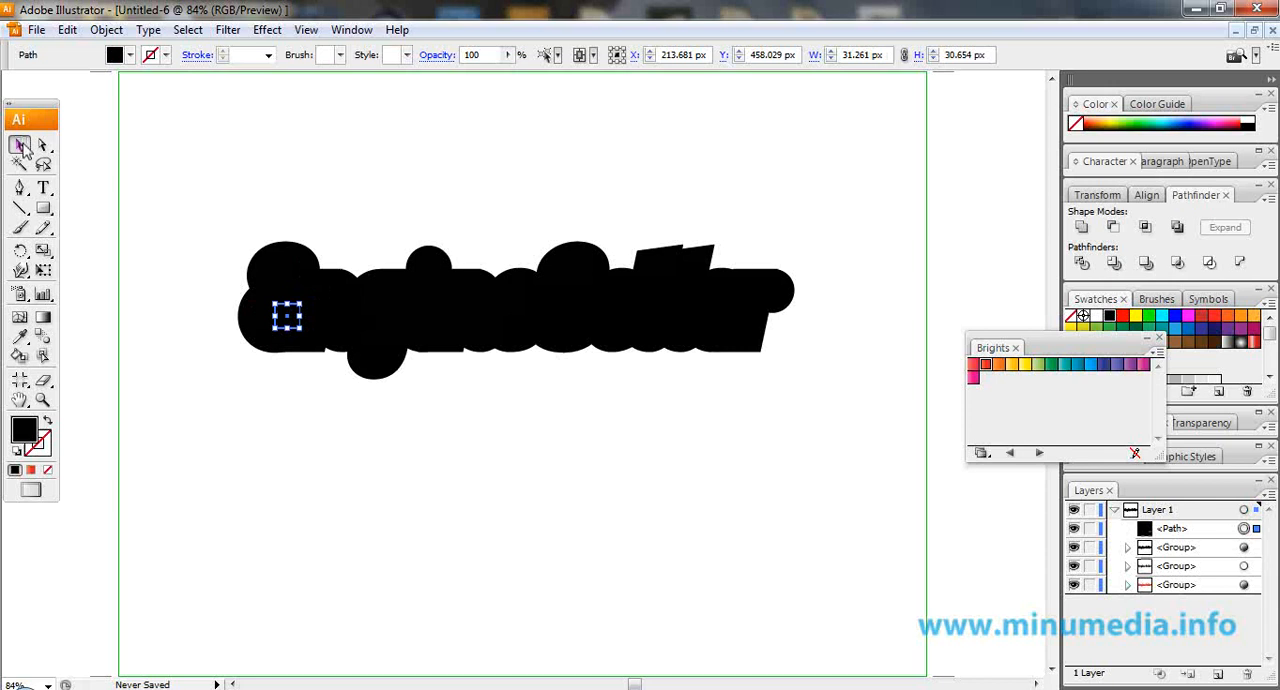
left_click(280, 262, "shift")
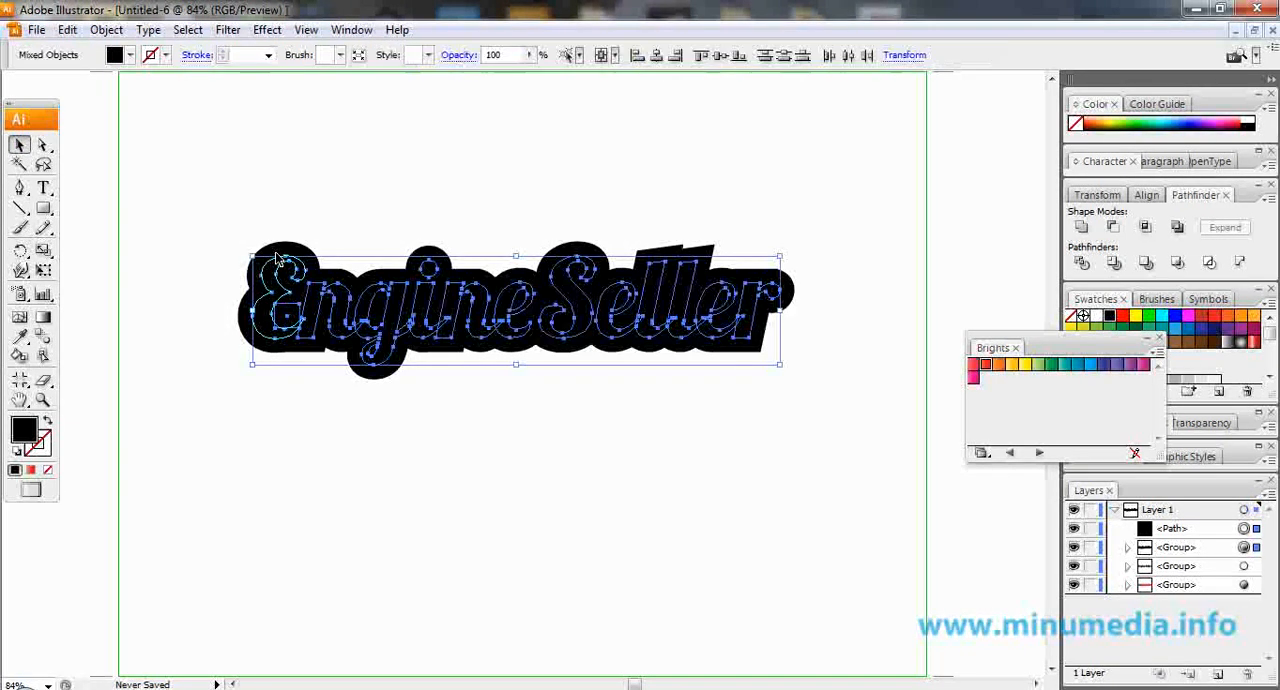
right_click(406, 315)
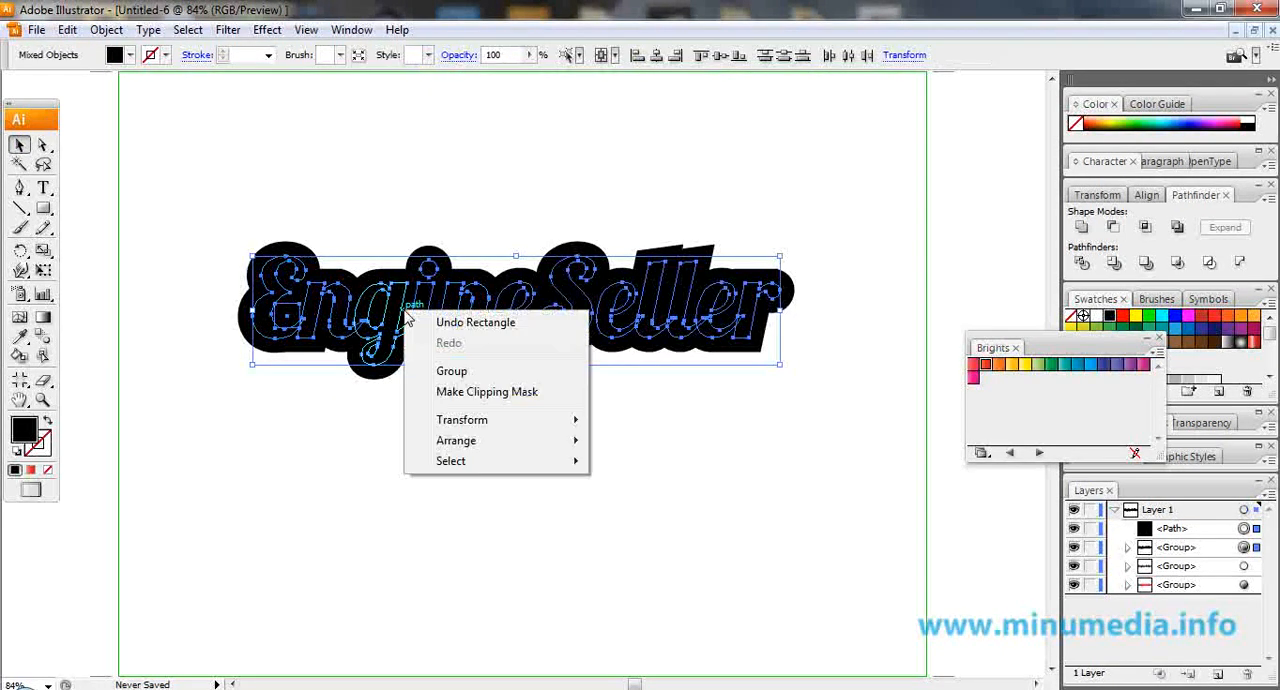
left_click(474, 375)
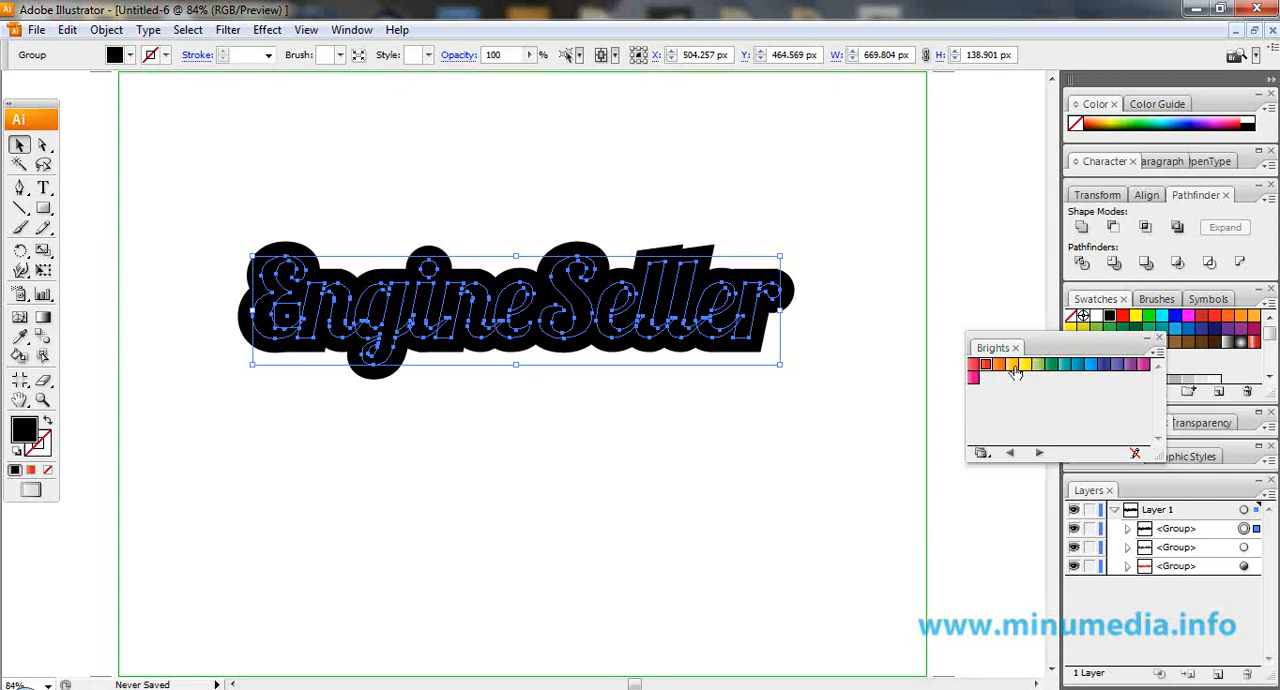
Fill the outer offset group with the blue gradient from the Brights swatches and run it vertically across the lettering.
left_click(1079, 365)
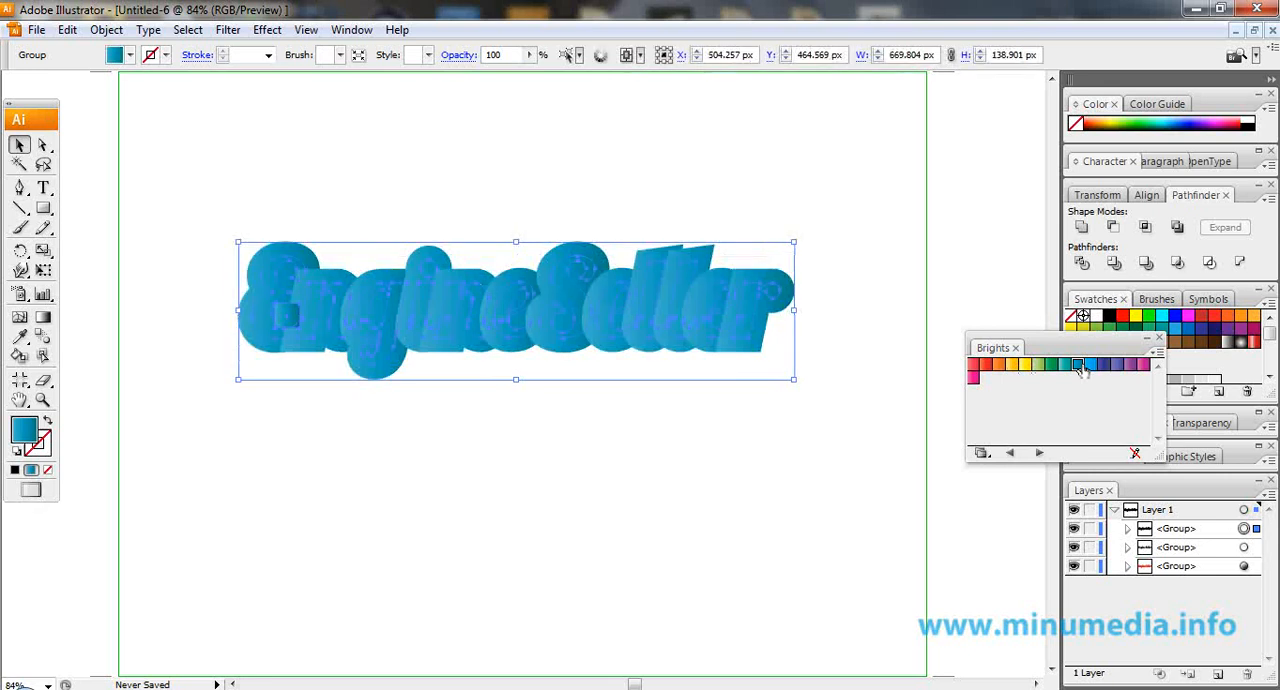
left_click(43, 317)
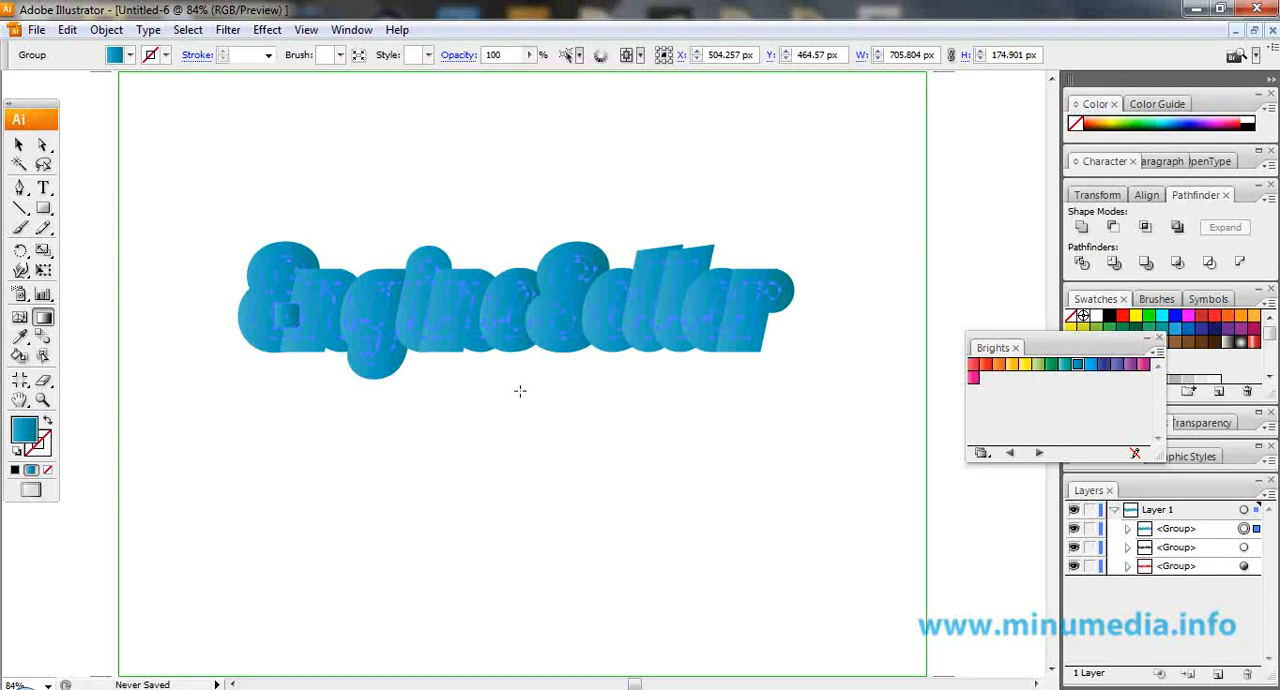
left_click_drag(512, 233, 513, 211)
left_click(18, 145)
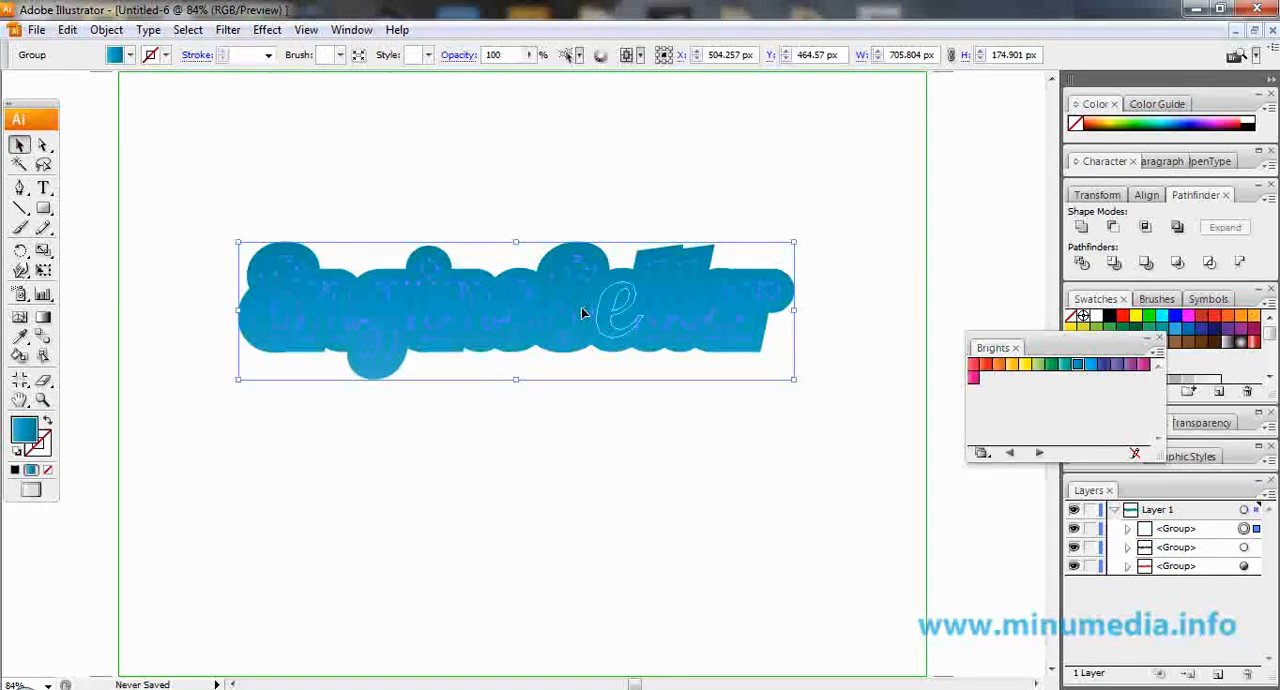
Send the blue offset lettering group to the back, behind the red lettering.
right_click(584, 313)
mouse_move(679, 442)
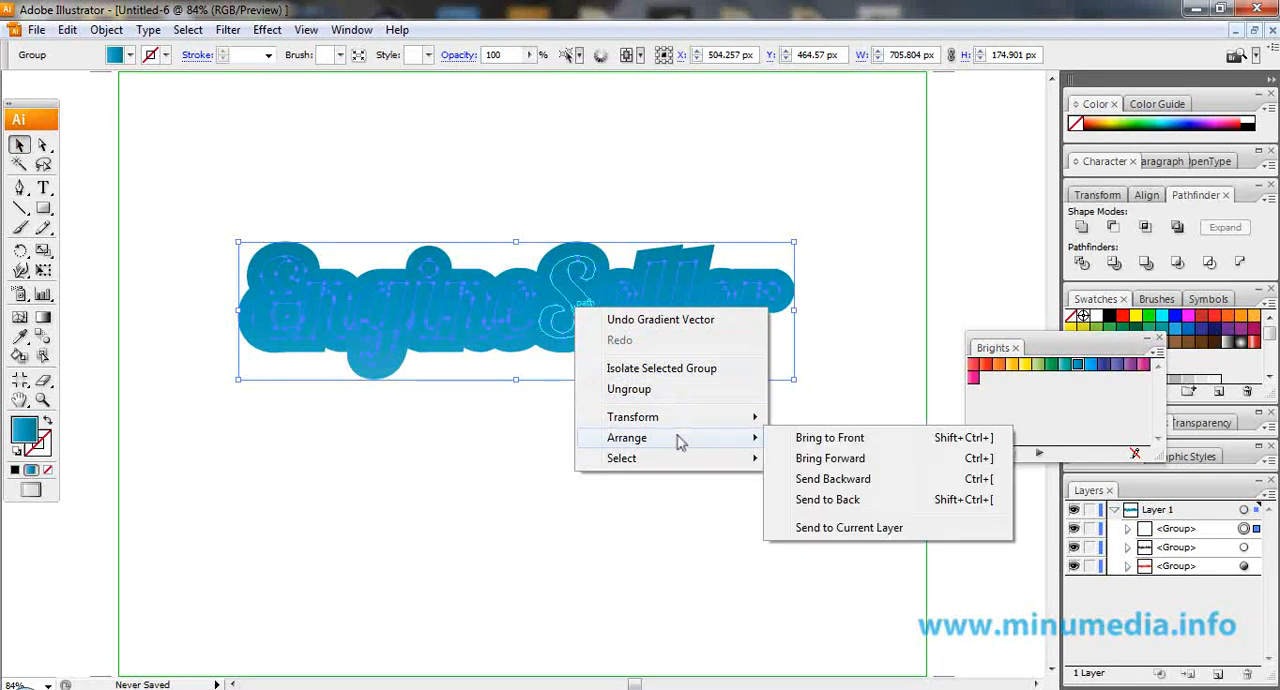
left_click(830, 499)
left_click(828, 499)
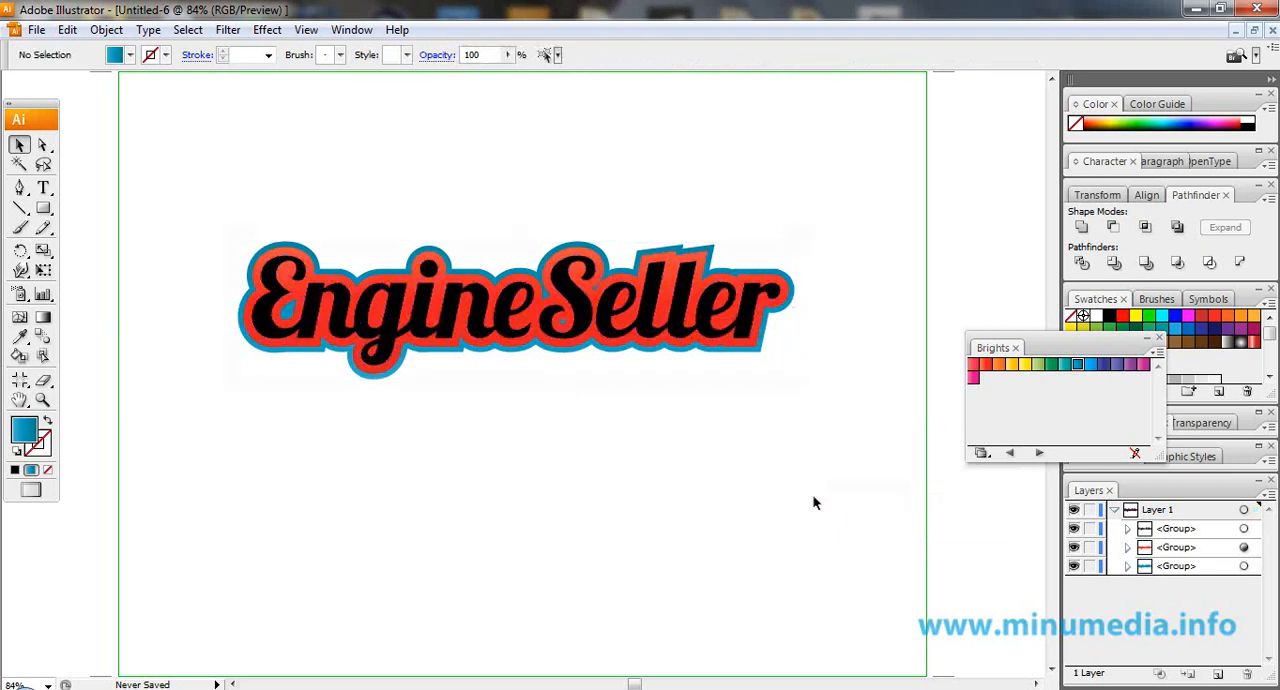
left_click_drag(658, 492, 661, 455)
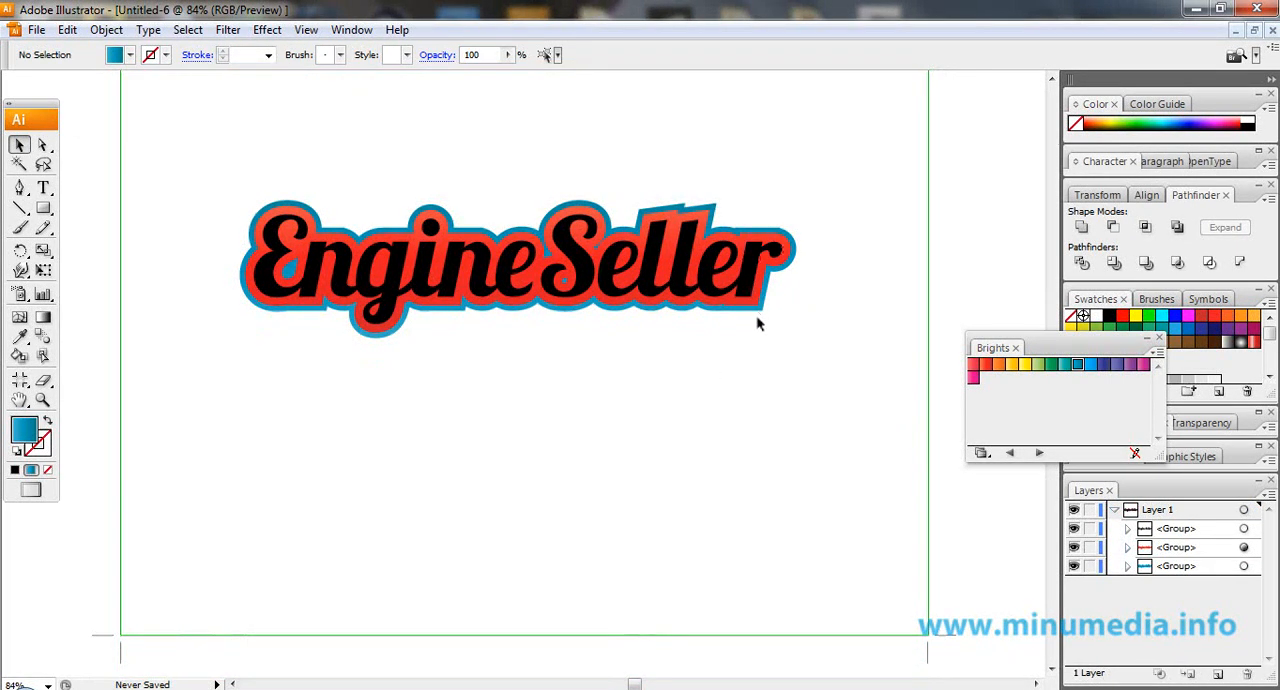
Move the blue offset group to the top of Layer 1 and fill it with the mid-grey swatch.
left_click_drag(1186, 566, 1190, 522)
left_click(725, 283)
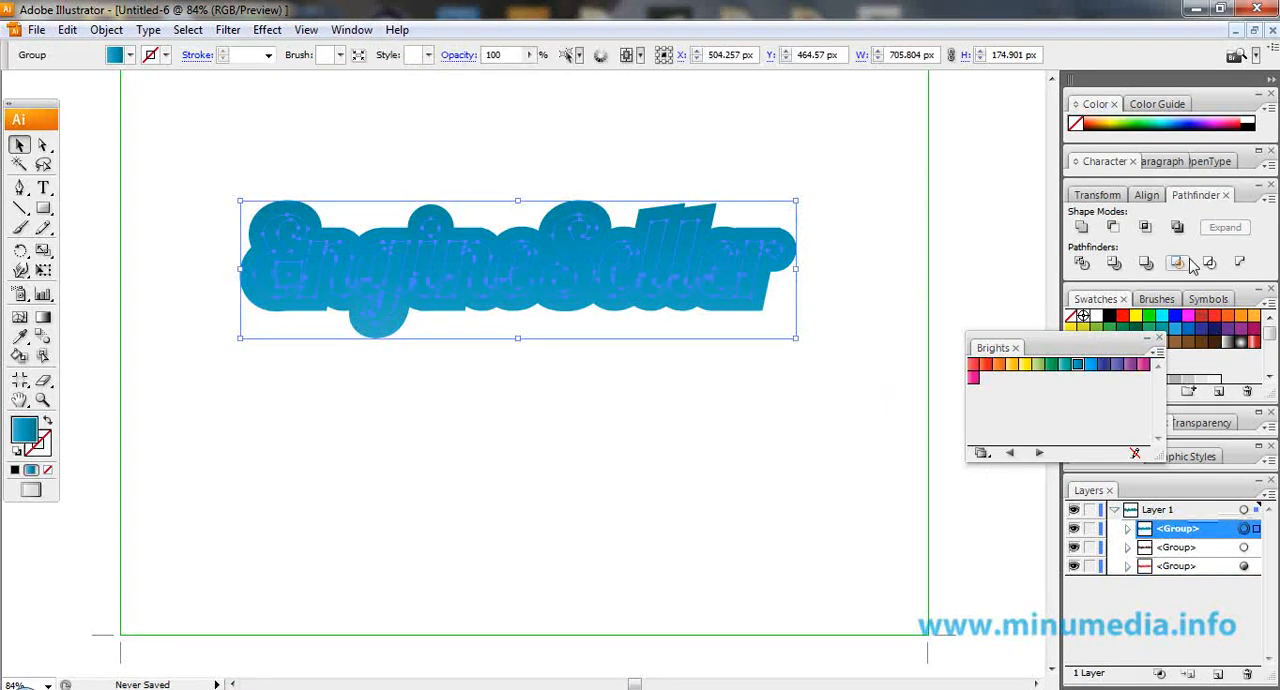
left_click_drag(1040, 347, 904, 285)
scroll(1232, 370, "down", 1)
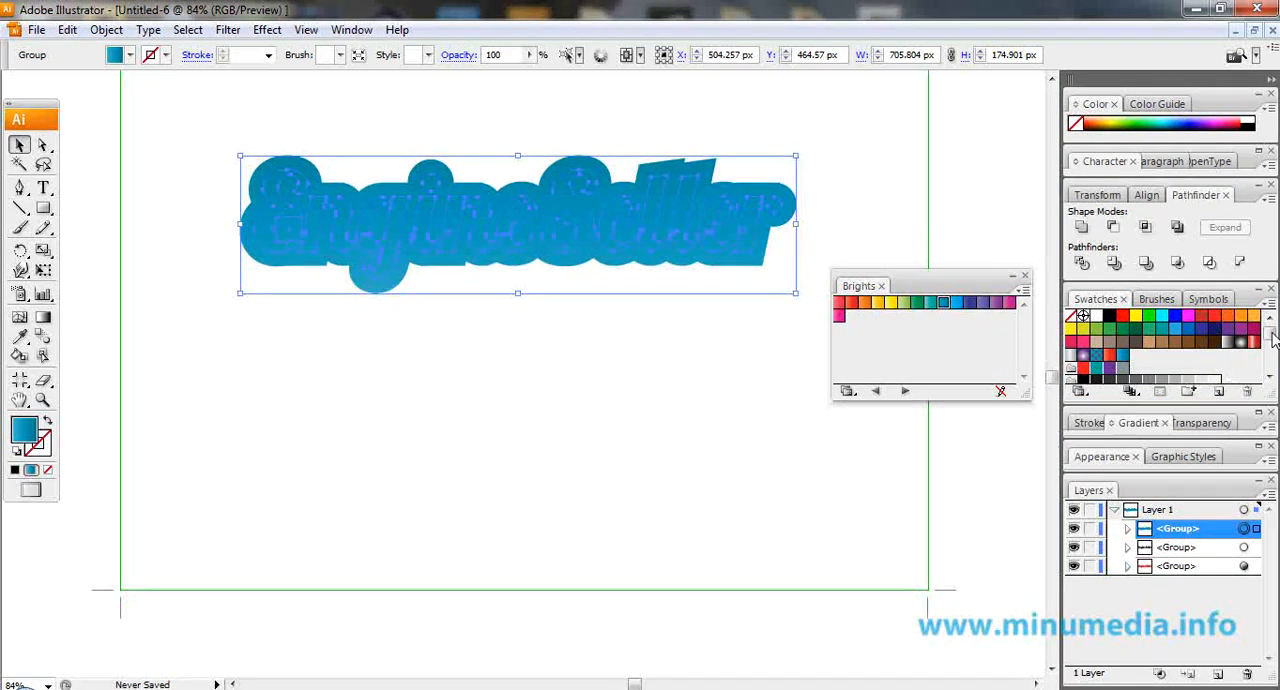
scroll(1163, 356, "down", 1)
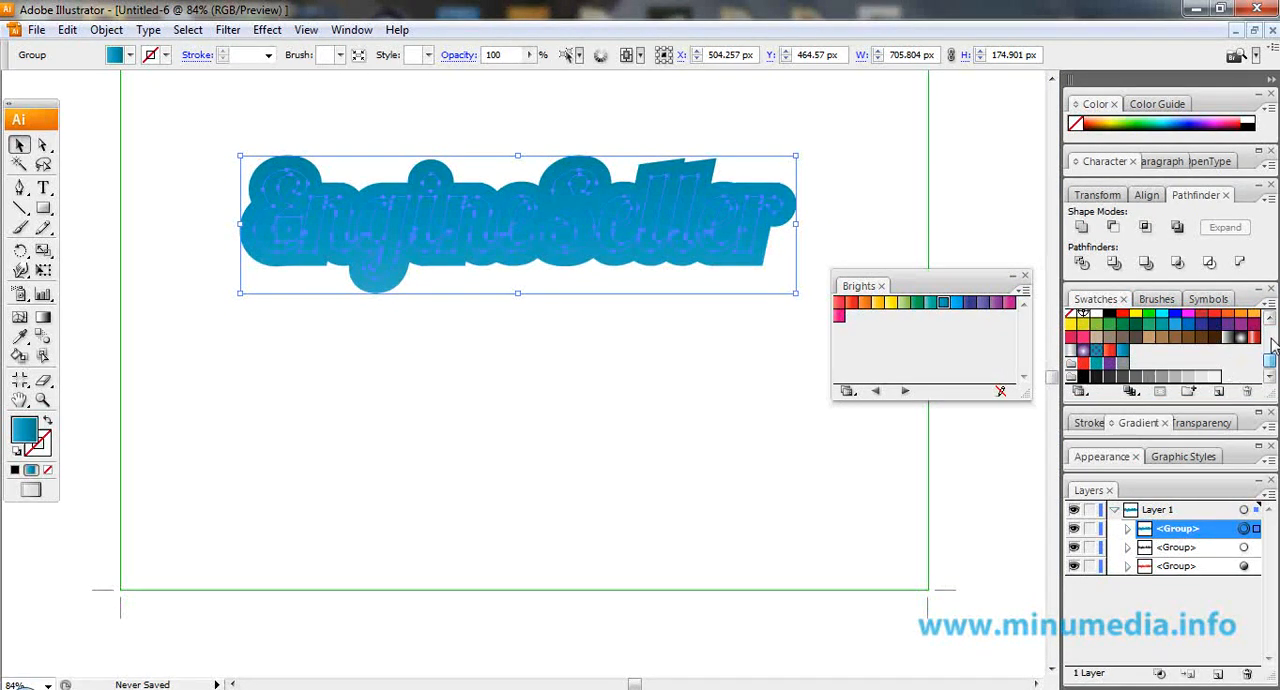
left_click(1175, 376)
Send the grey offset lettering group to the back, behind the red and black lettering.
right_click(531, 209)
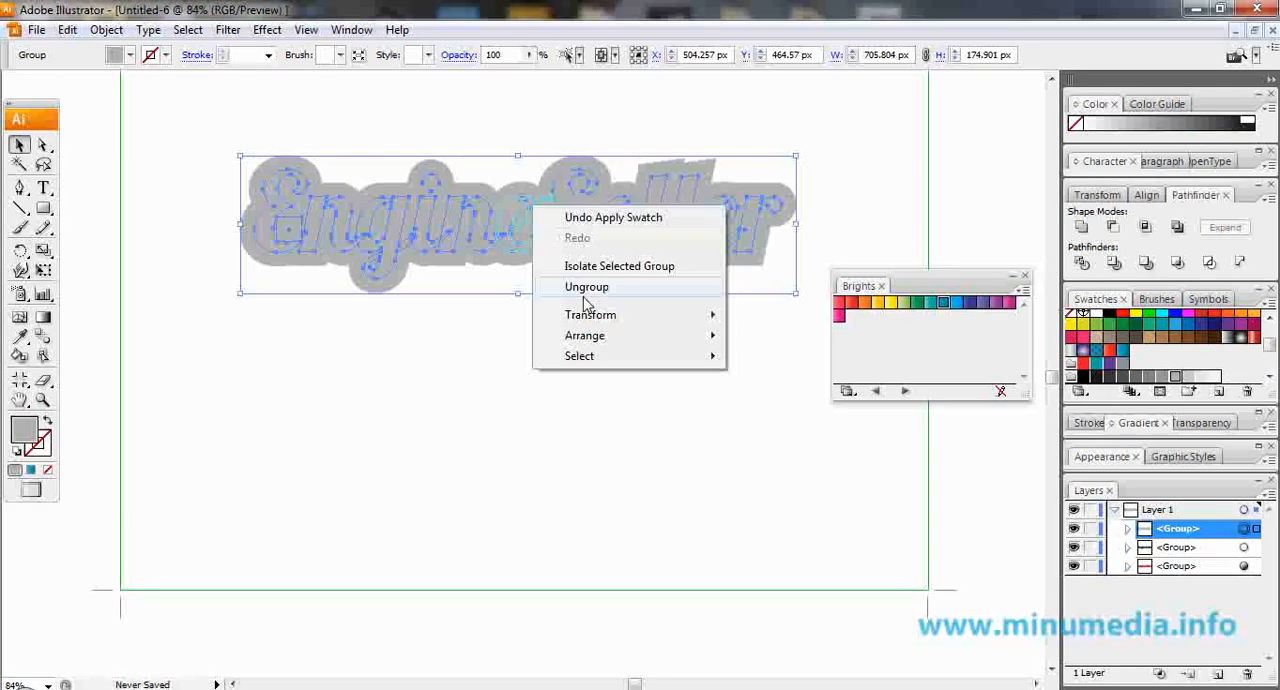
mouse_move(600, 335)
left_click(727, 398)
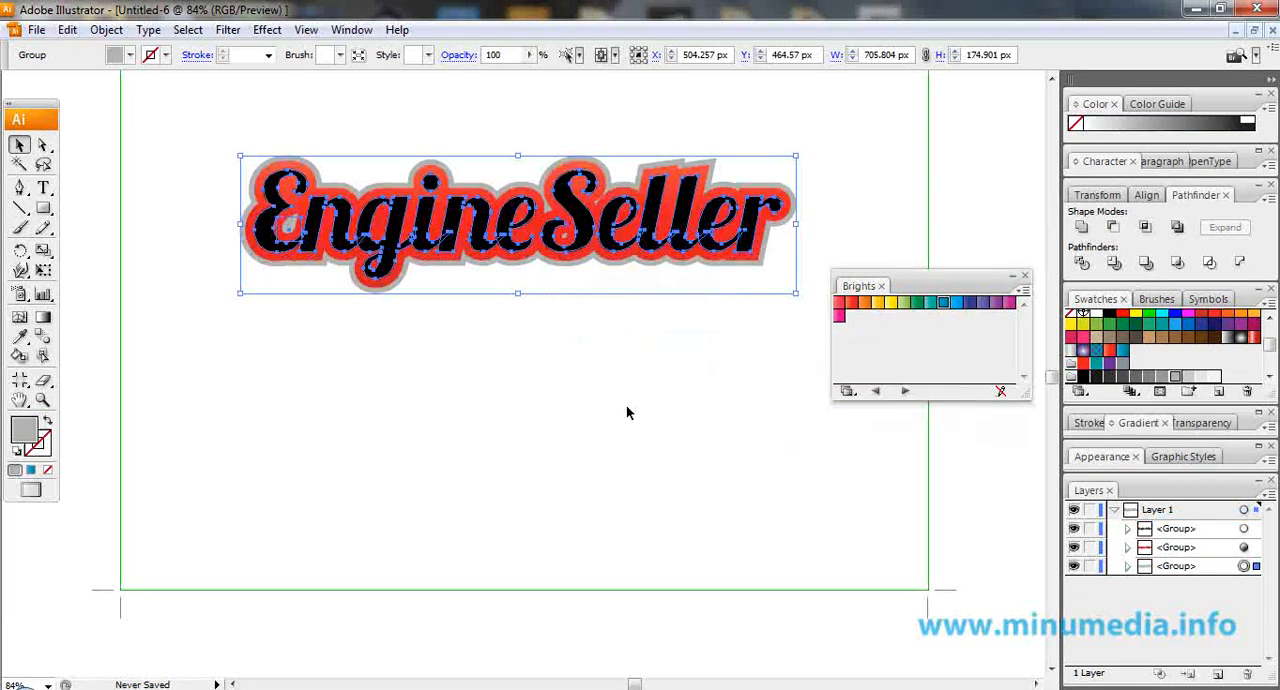
left_click(485, 279)
Draw a square about 48 px wide above the lettering and fill it with the silver-grey gradient swatch.
key("ctrl+minus")
left_click_drag(437, 106, 457, 249)
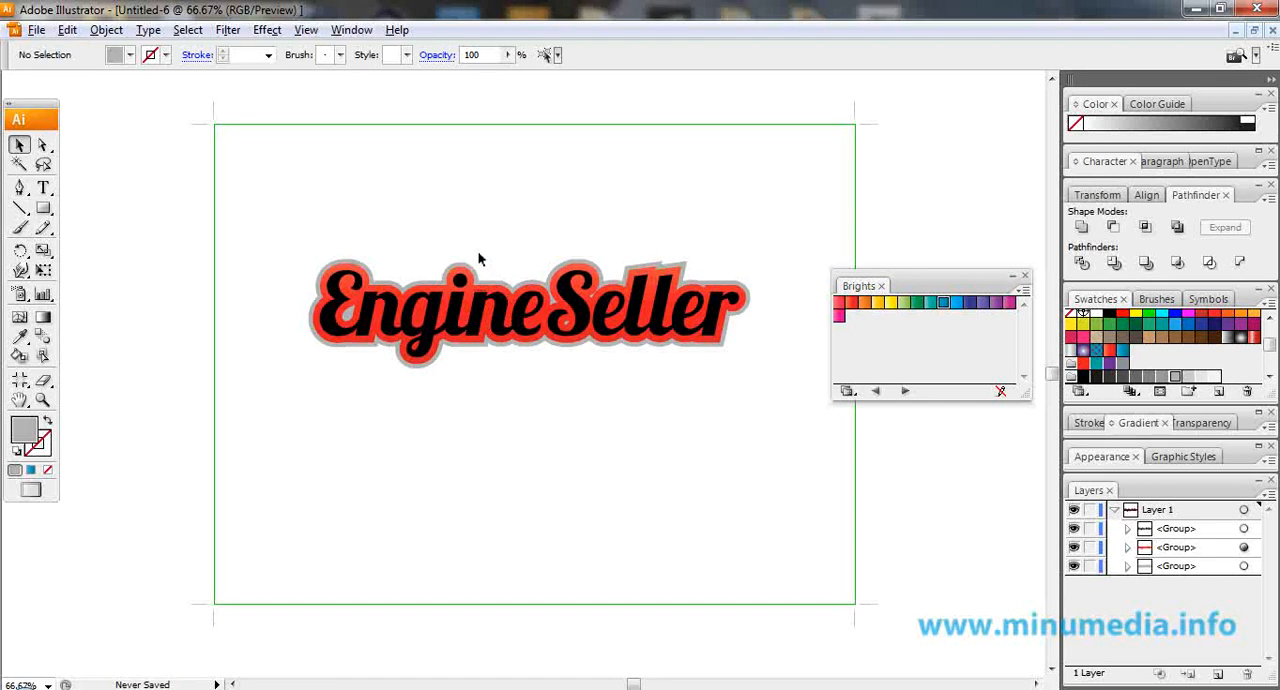
scroll(465, 257, "up", 1)
left_click_drag(515, 312, 400, 356)
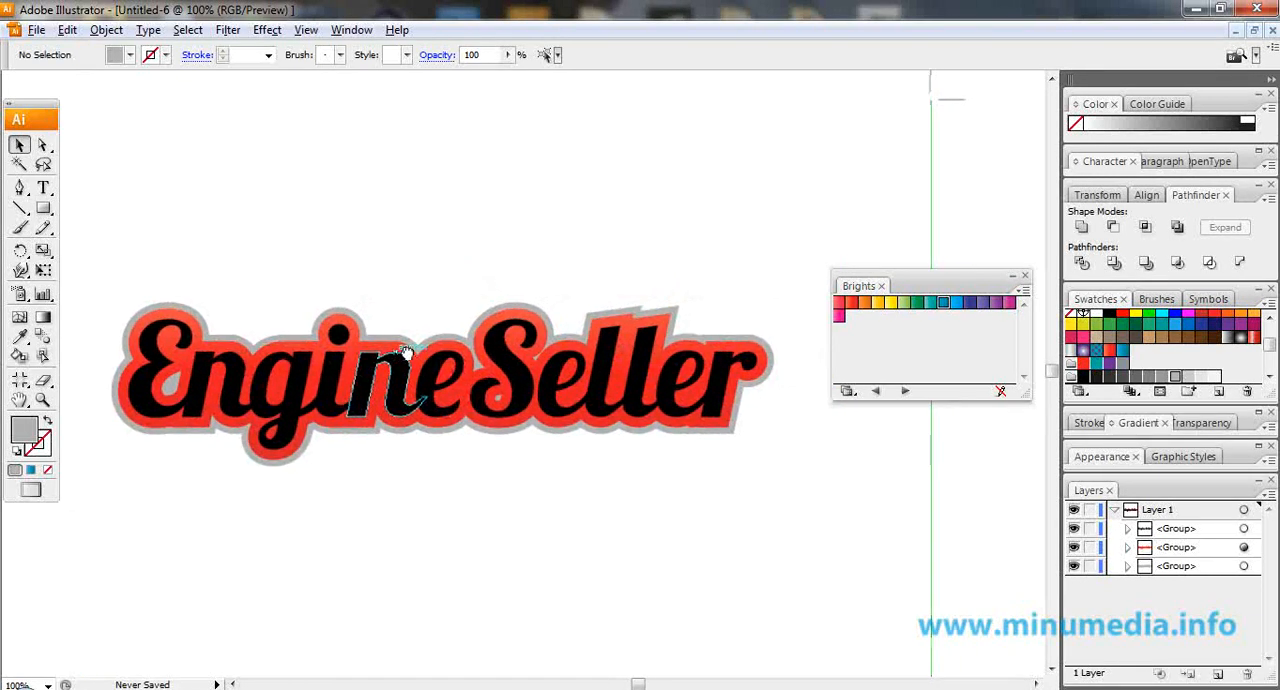
left_click(43, 208)
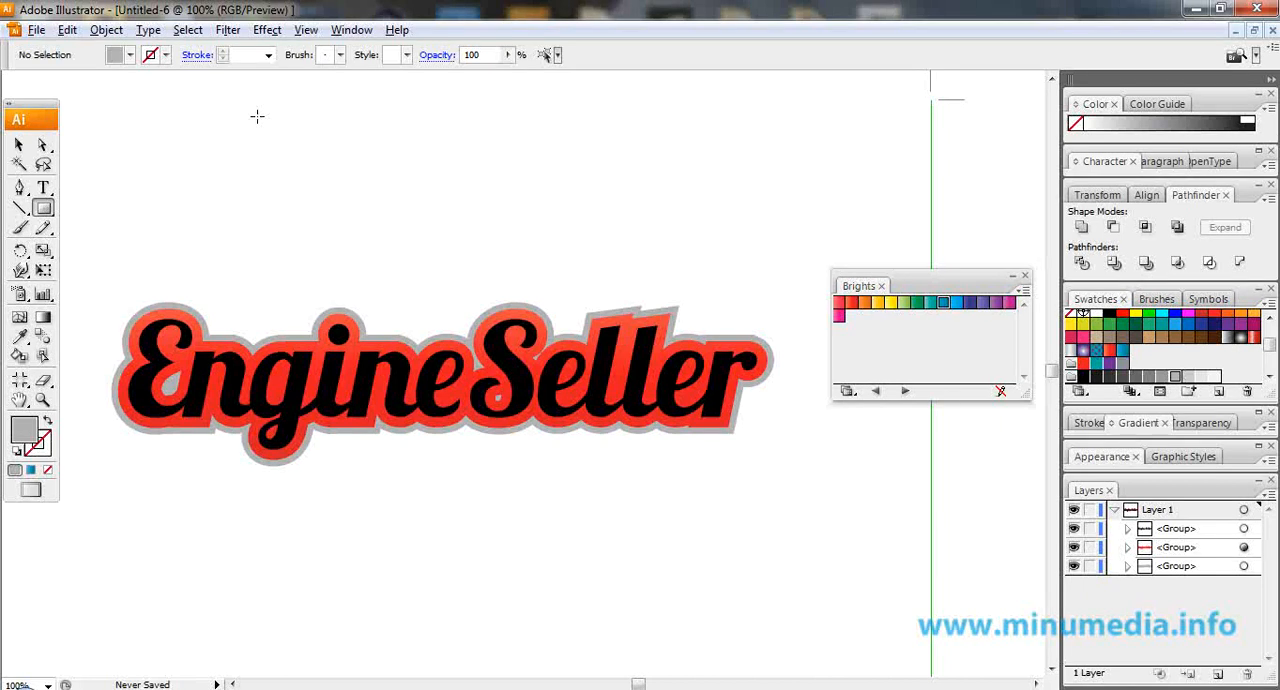
left_click_drag(285, 151, 303, 162)
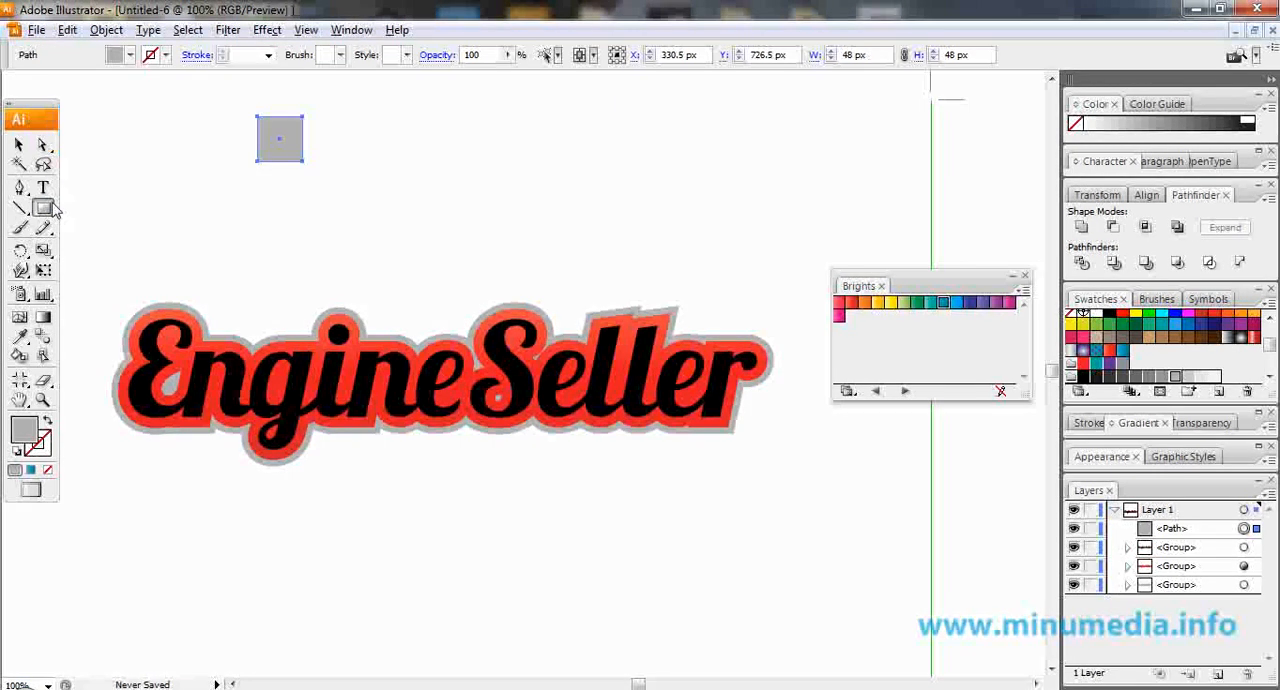
left_click(19, 145)
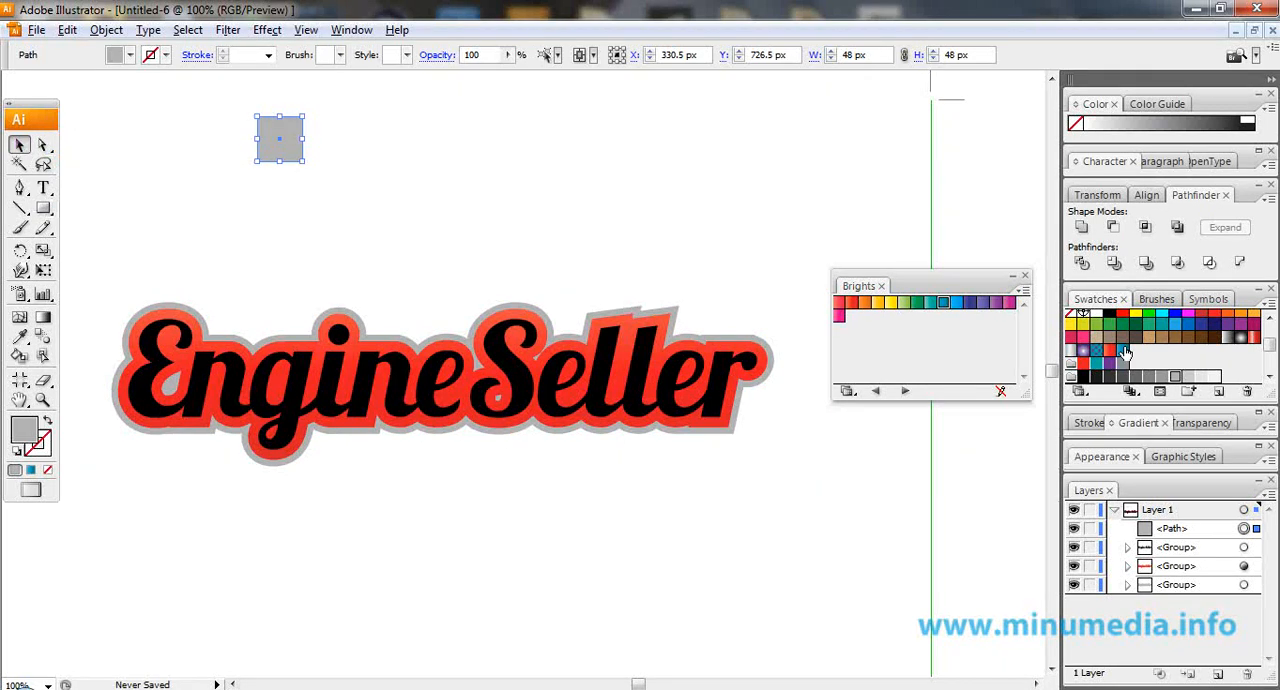
left_click(1071, 352)
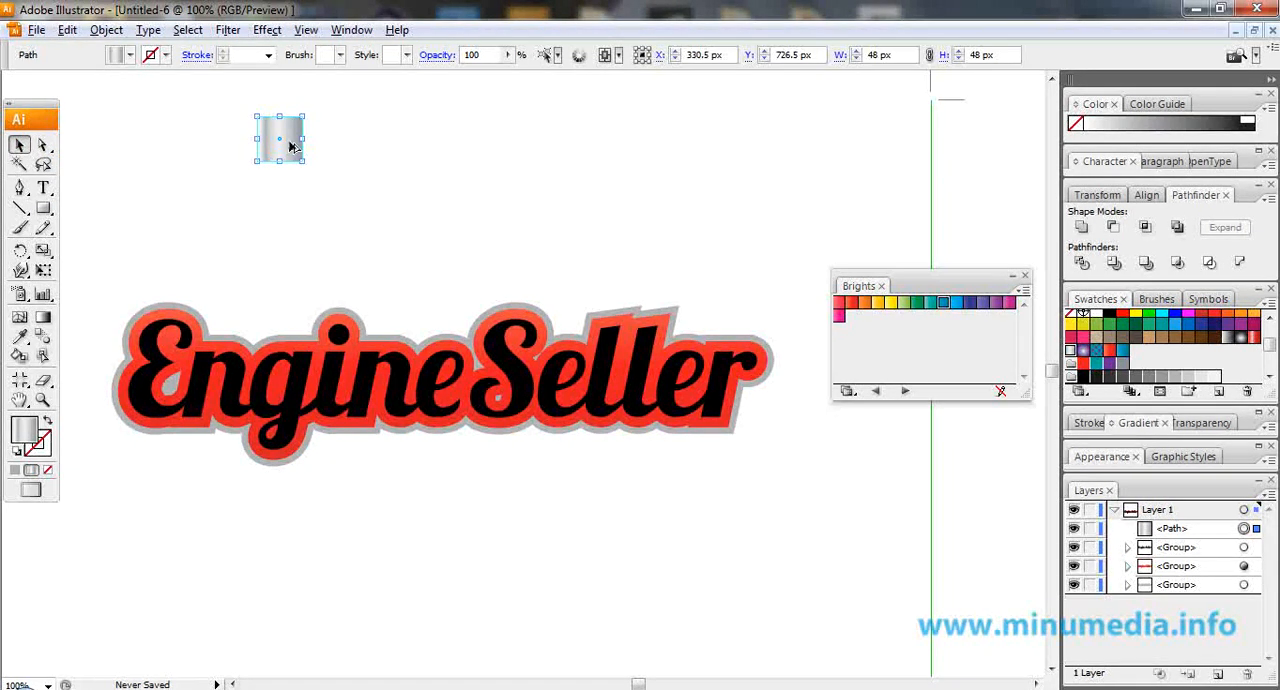
Add a mid-grey strip about 48 by 5 px along the square's lower edge and copy it to the upper edge.
key("ctrl+plus")
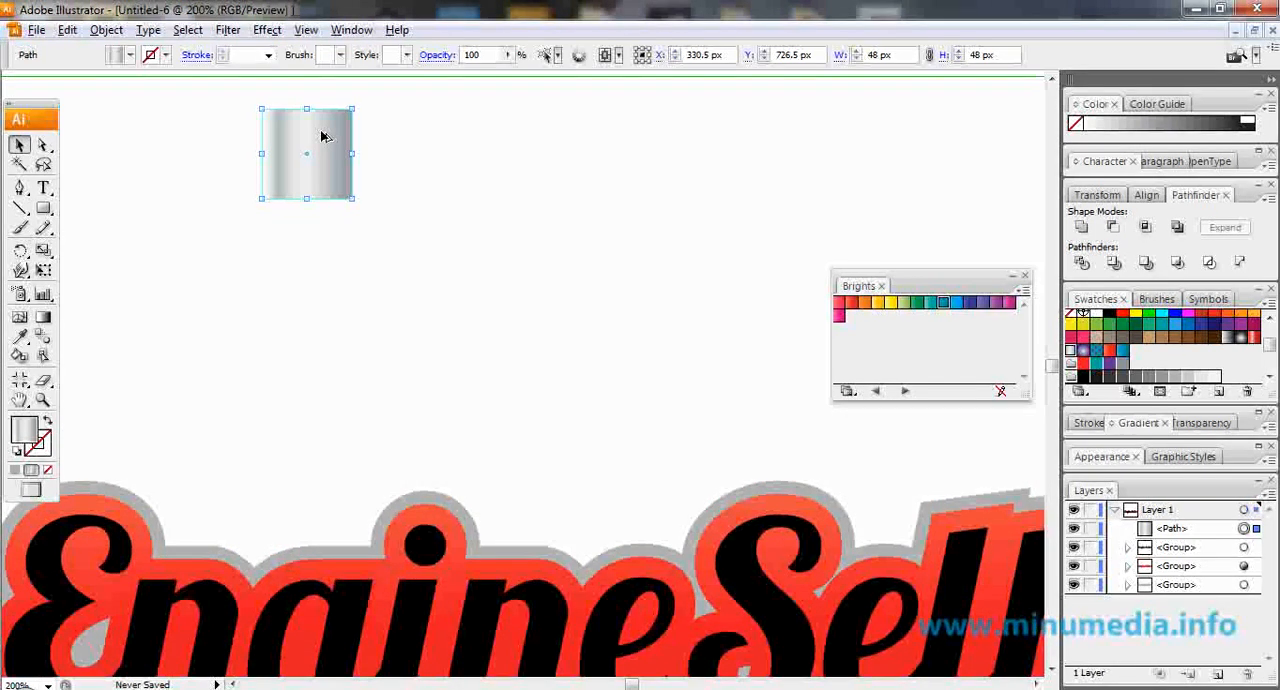
left_click_drag(321, 137, 307, 187)
key("Down")
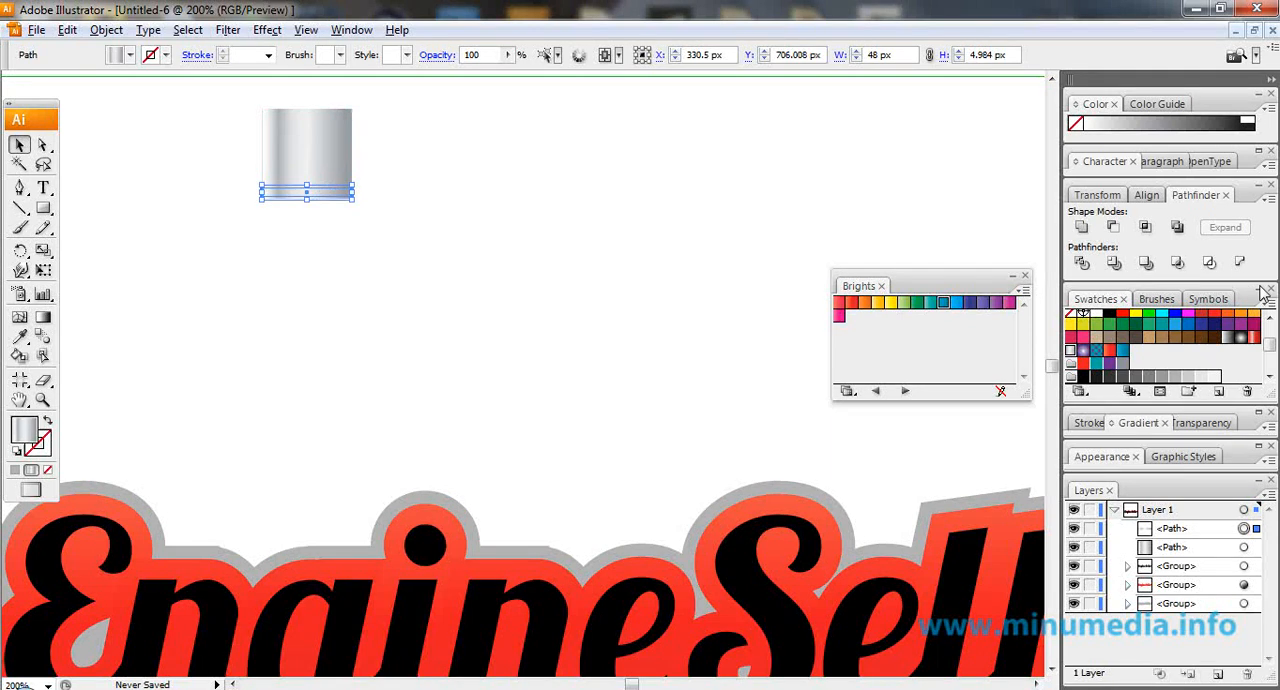
left_click(1176, 377)
left_click_drag(346, 192, 344, 109)
left_click(458, 143)
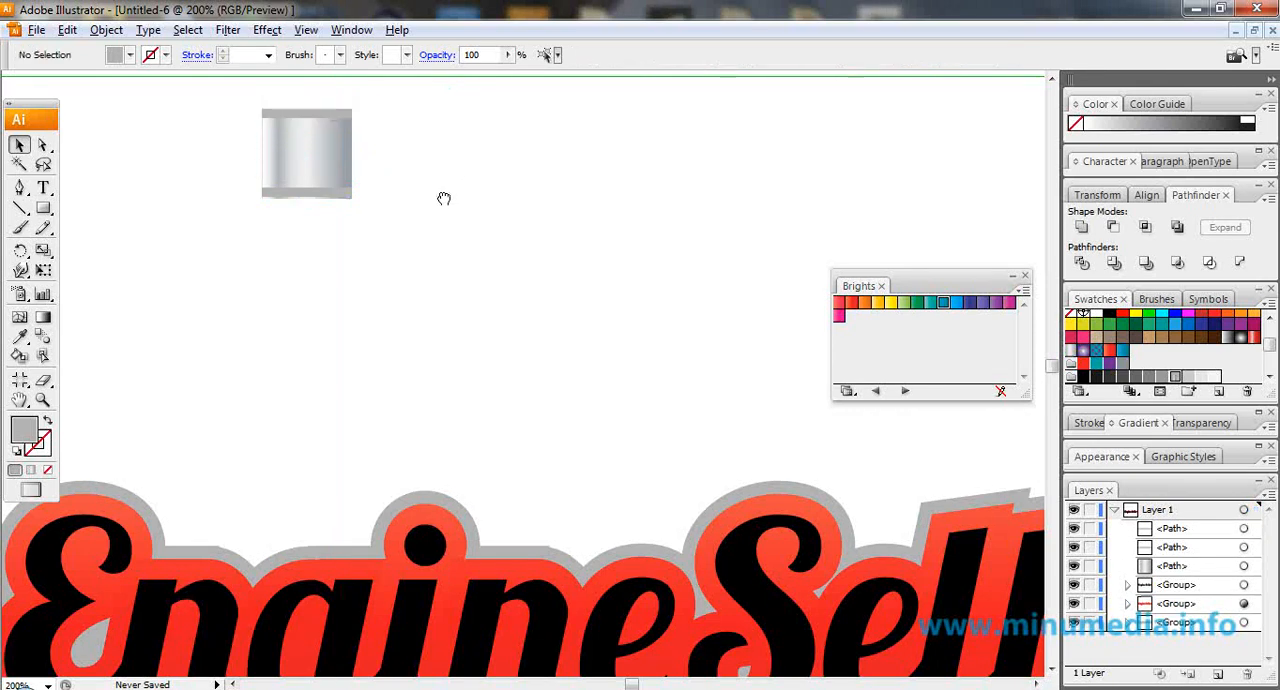
left_click_drag(443, 194, 452, 183)
scroll(335, 186, "up", 3)
left_click_drag(325, 175, 328, 183)
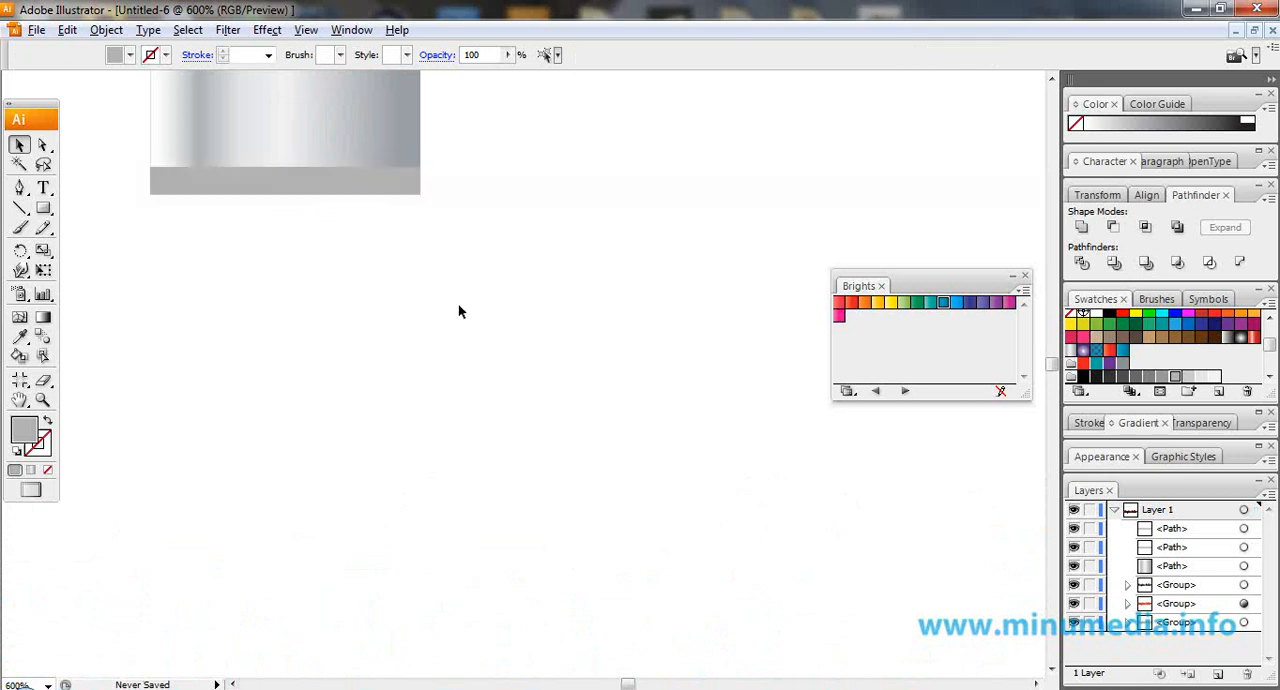
Copy the gradient square downward and reshape the copy into a centred rod about 21 by 97 px beneath the square.
left_click(460, 306)
scroll(457, 304, "down", 2)
scroll(454, 309, "down", 3)
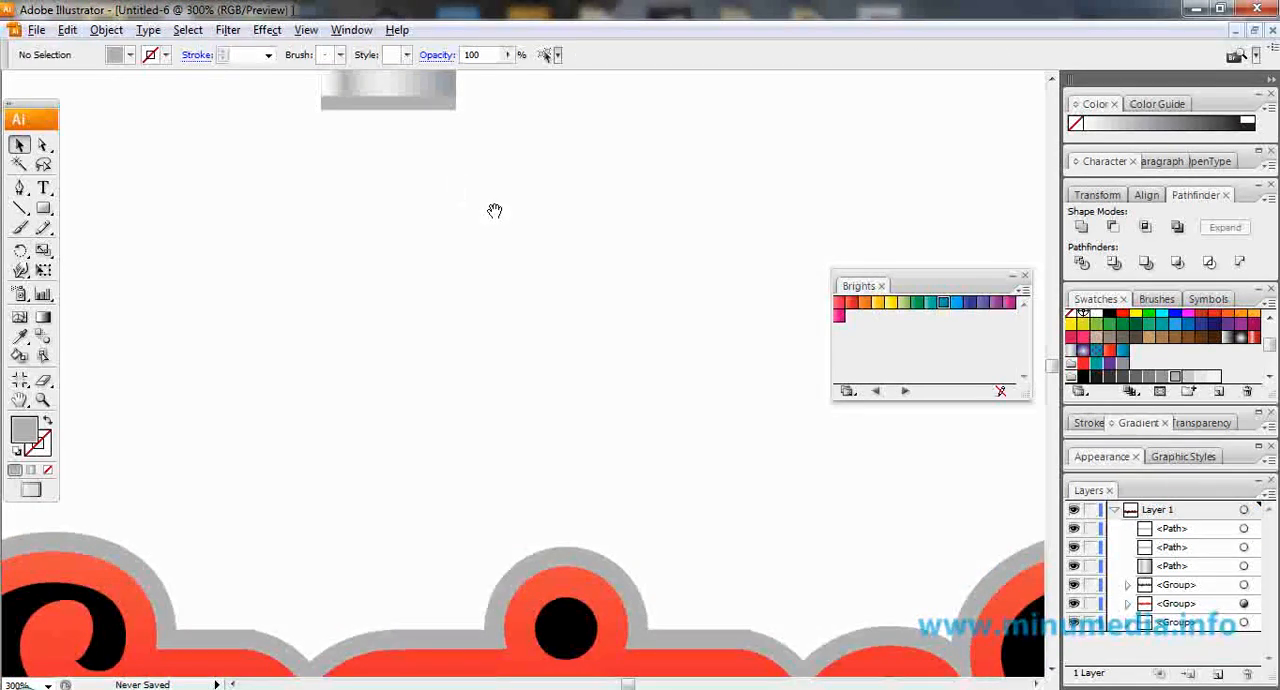
left_click(454, 140)
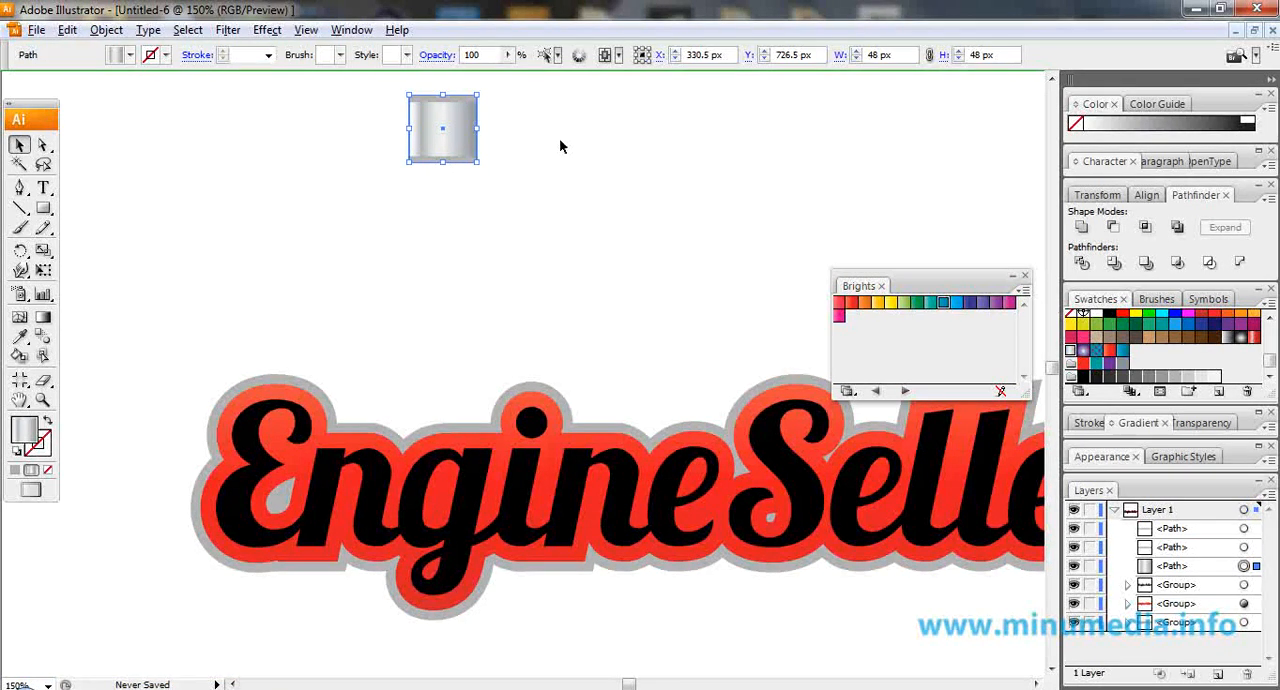
left_click_drag(440, 130, 443, 344)
left_click_drag(479, 170, 446, 167)
left_click_drag(441, 227, 441, 289)
Send the rod to the back and group it with the square and its two strips as one piston.
right_click(454, 203)
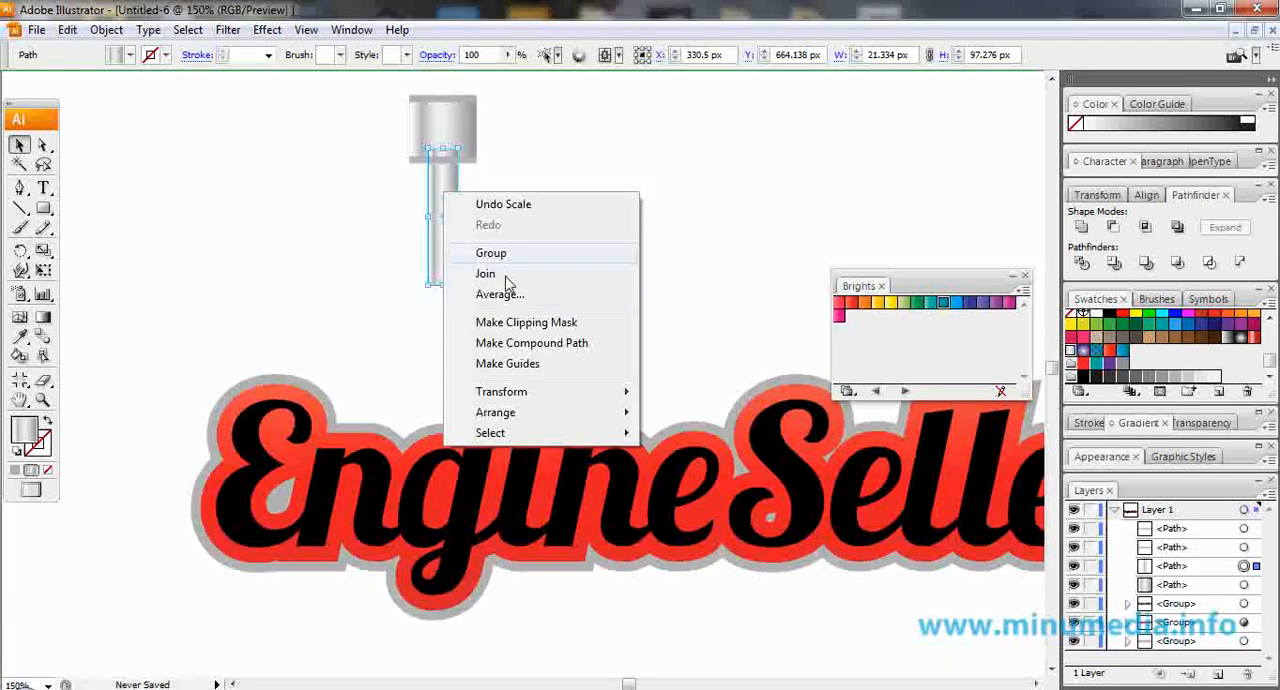
mouse_move(607, 424)
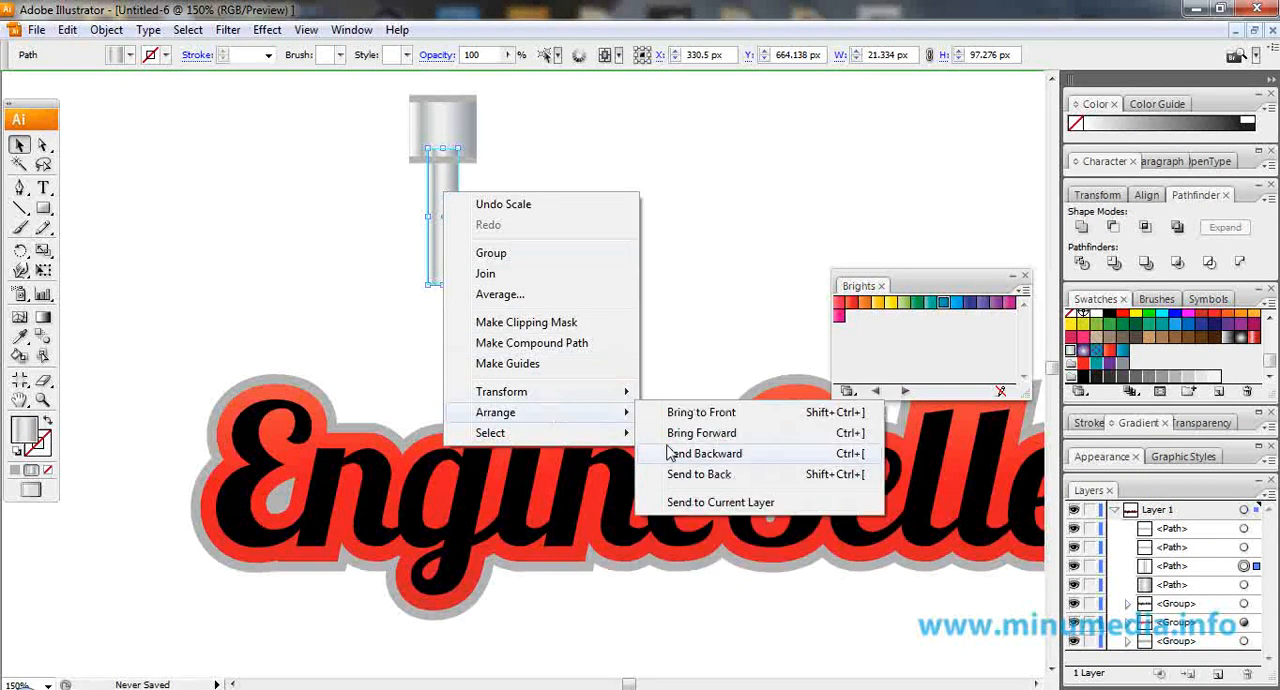
left_click(640, 475)
left_click_drag(373, 89, 469, 204)
right_click(447, 133)
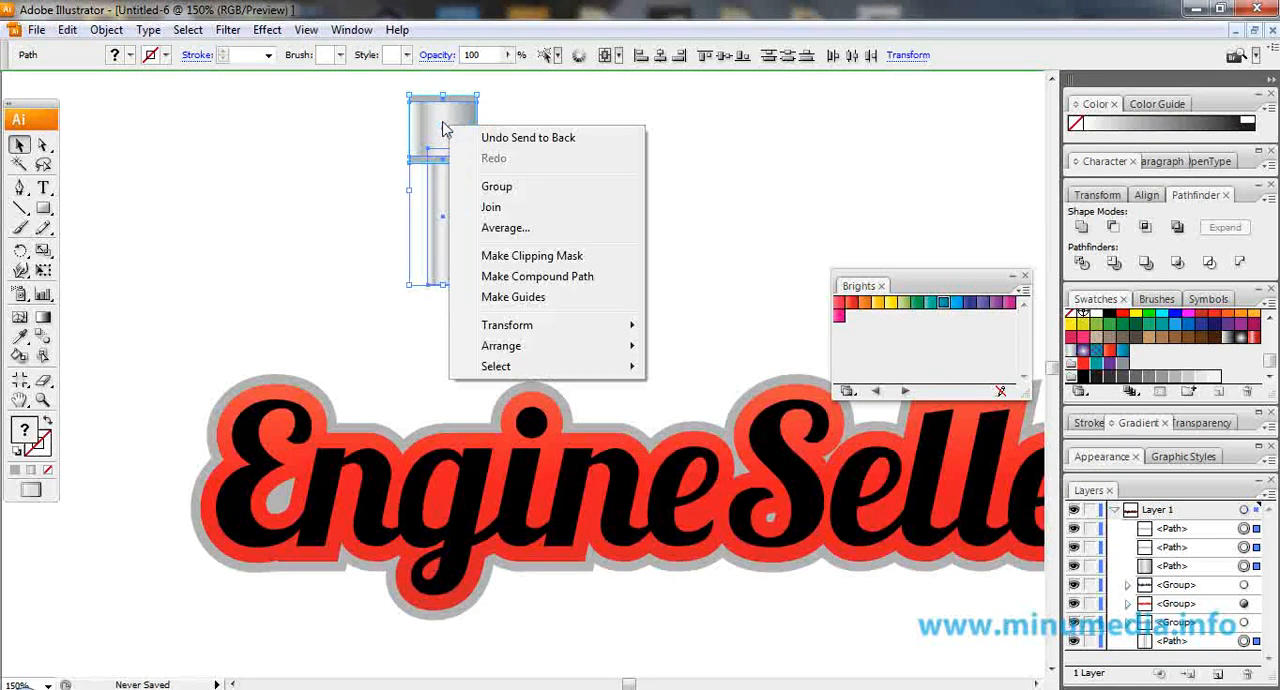
left_click(534, 188)
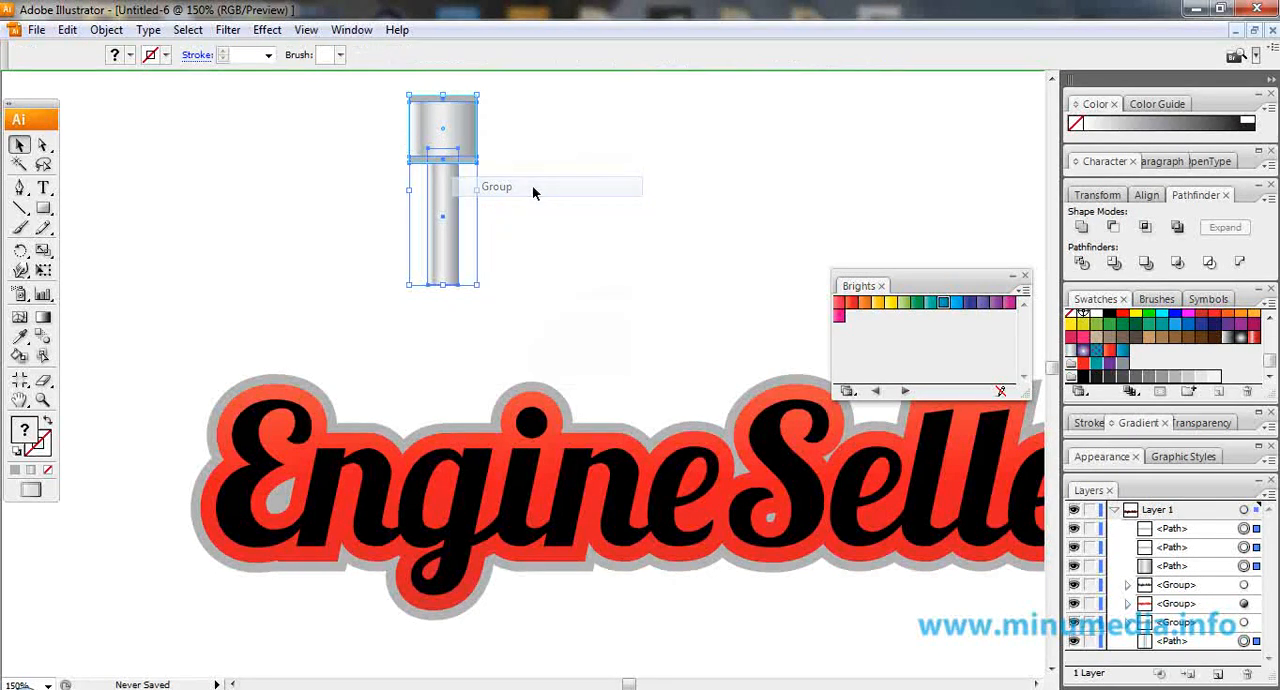
Duplicate the piston beside the original and rotate the two 45° in opposite directions, with their rods angled towards each other.
left_click_drag(450, 127, 651, 120)
left_click(445, 117)
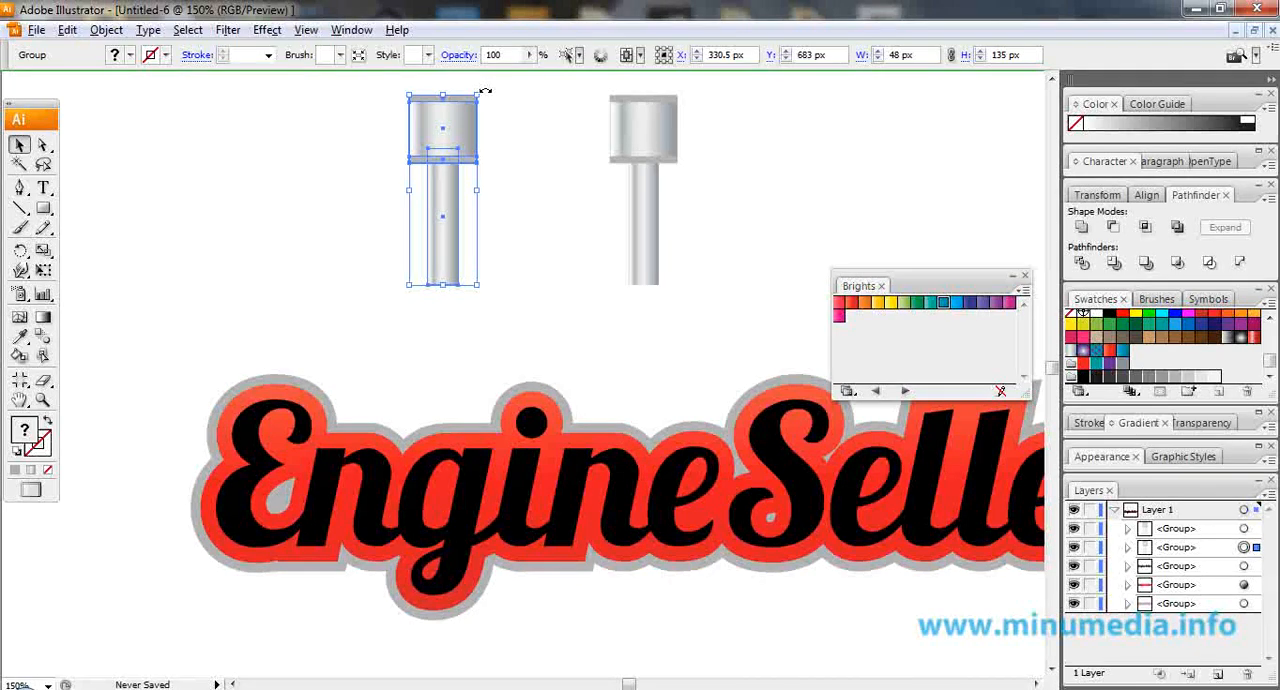
left_click_drag(484, 91, 390, 83)
left_click(660, 145)
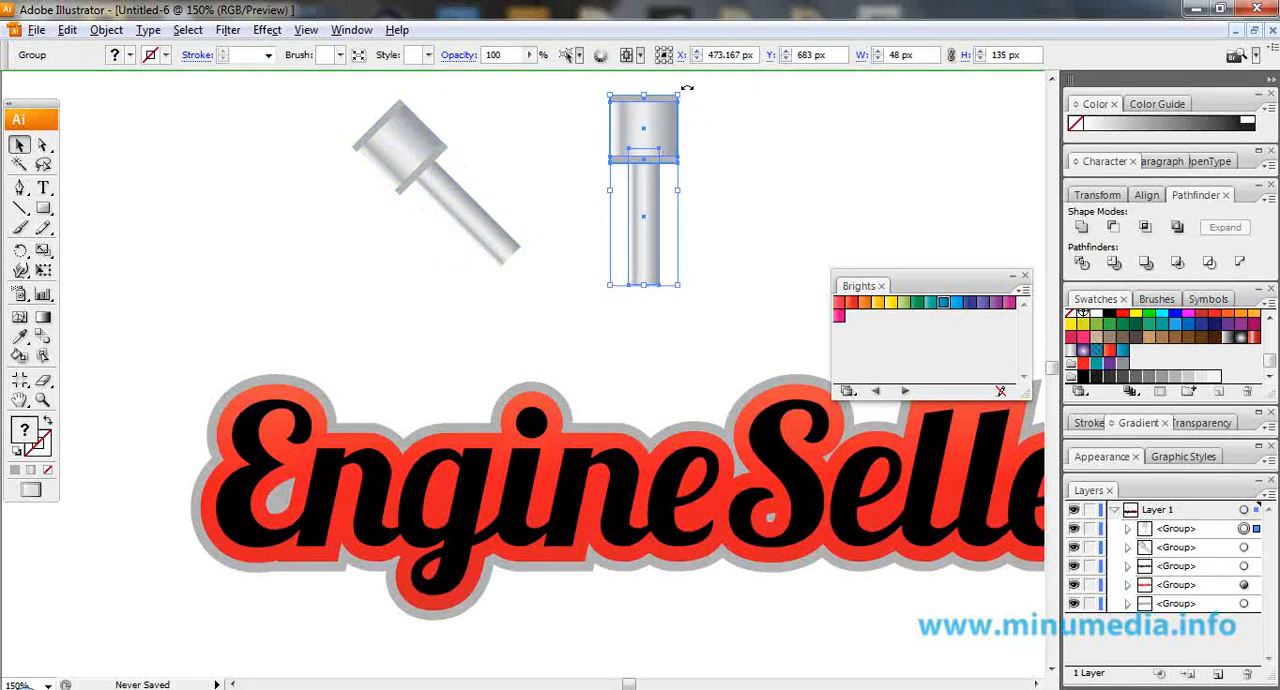
left_click_drag(687, 88, 757, 180)
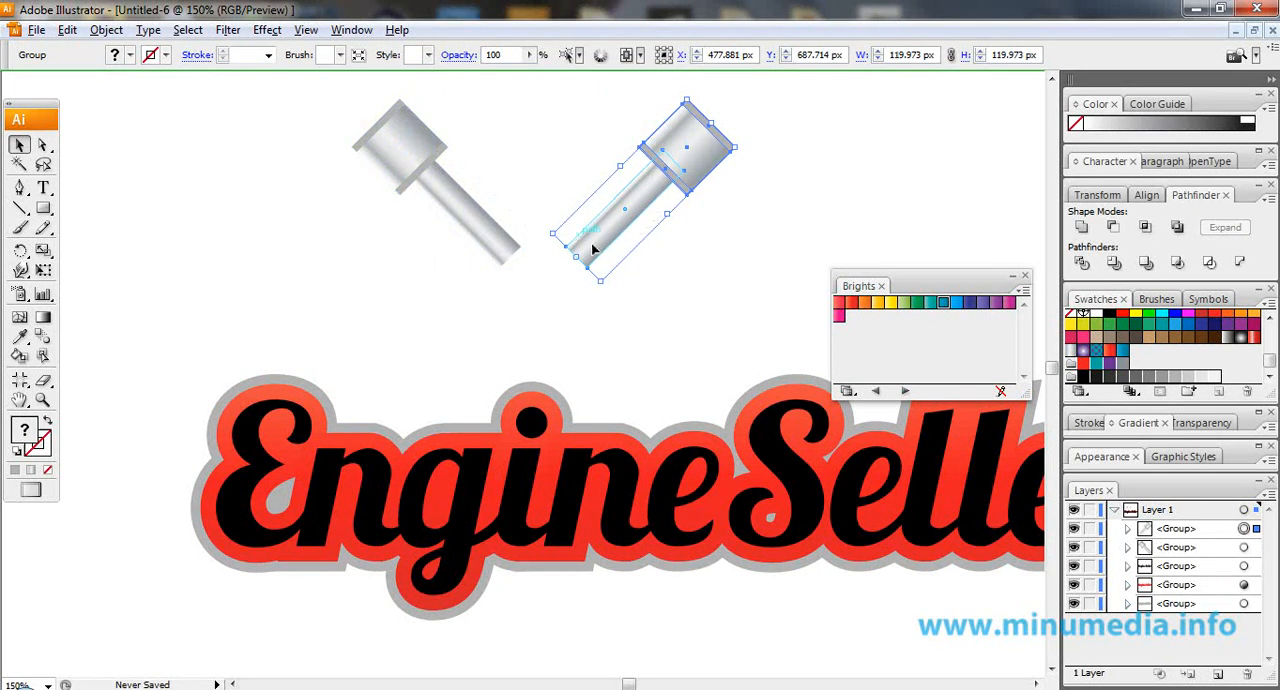
Move the two pistons into a V with the rod ends meeting over the dot of the i, and group them.
left_click_drag(591, 252, 547, 415)
left_click_drag(482, 236, 517, 400)
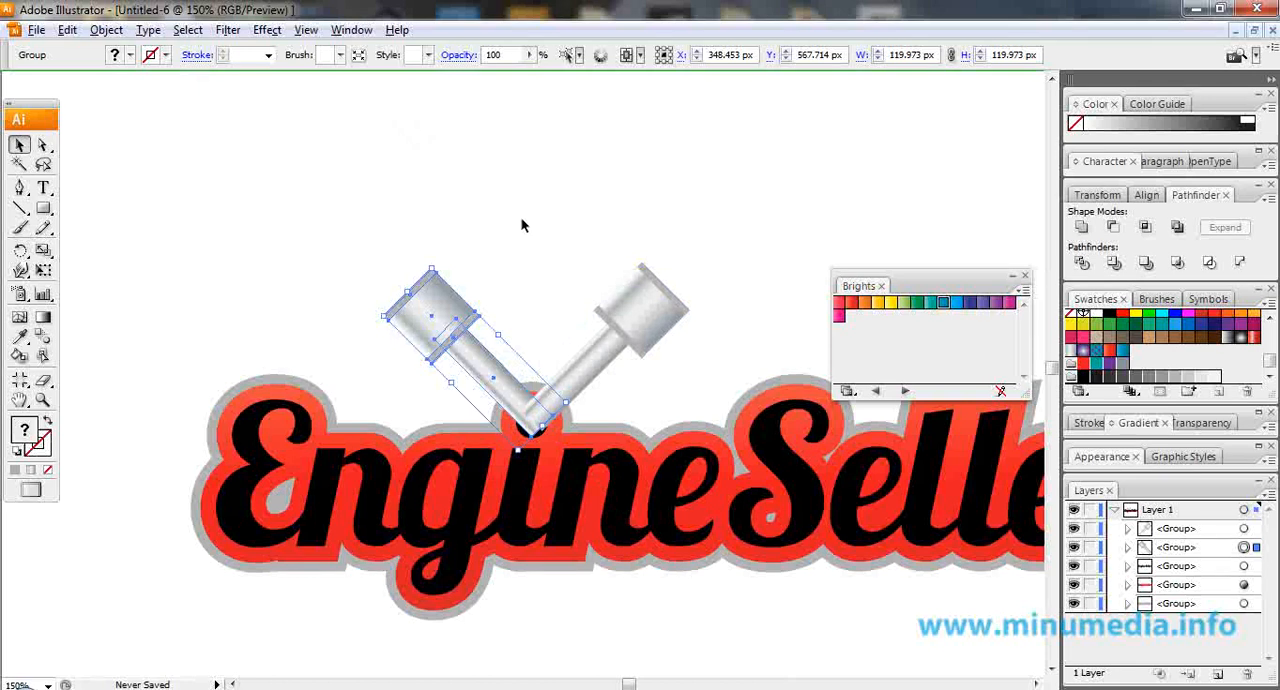
left_click(632, 305, "shift")
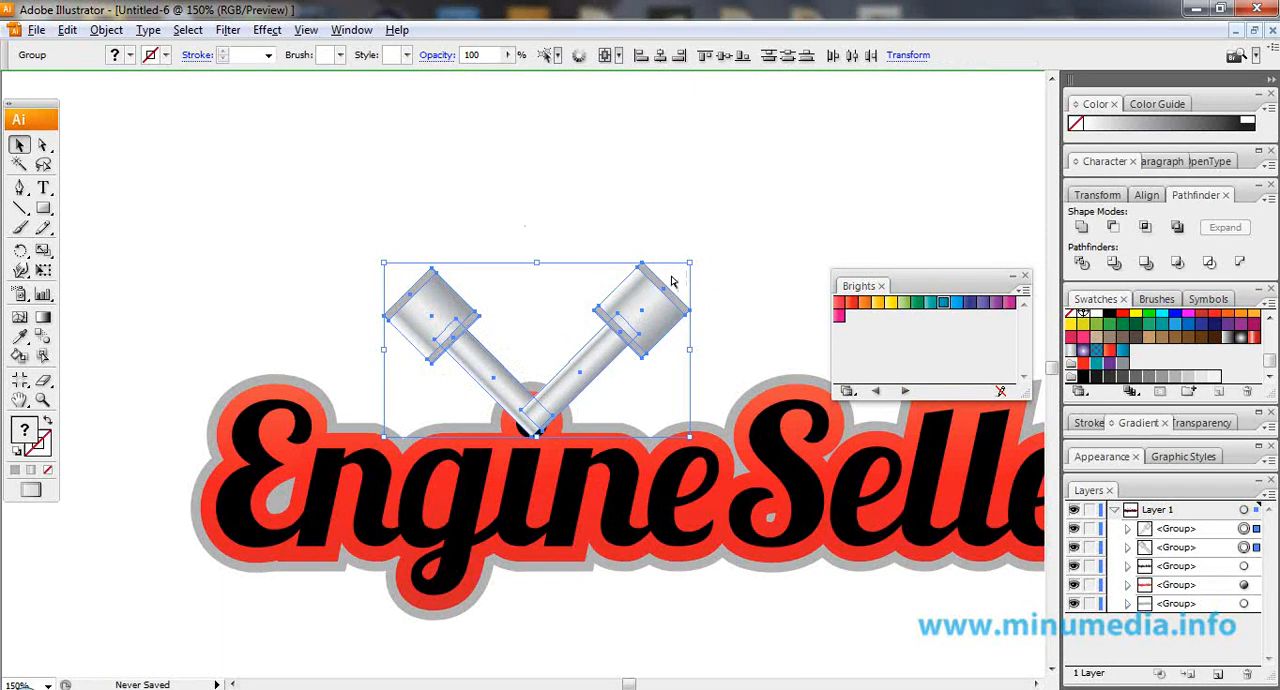
key("ctrl+shift+b")
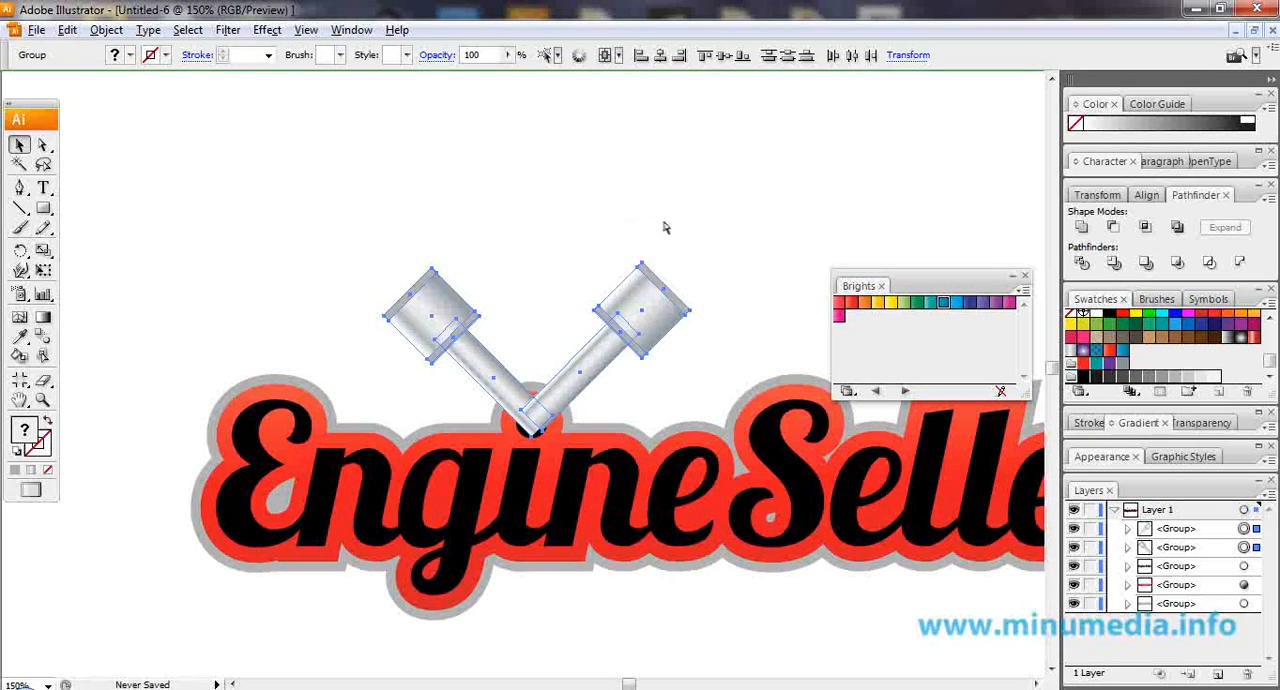
key("ctrl+g")
key("ctrl+shift+b")
right_click(655, 304)
left_click(660, 304)
left_click(655, 207)
left_click(648, 312)
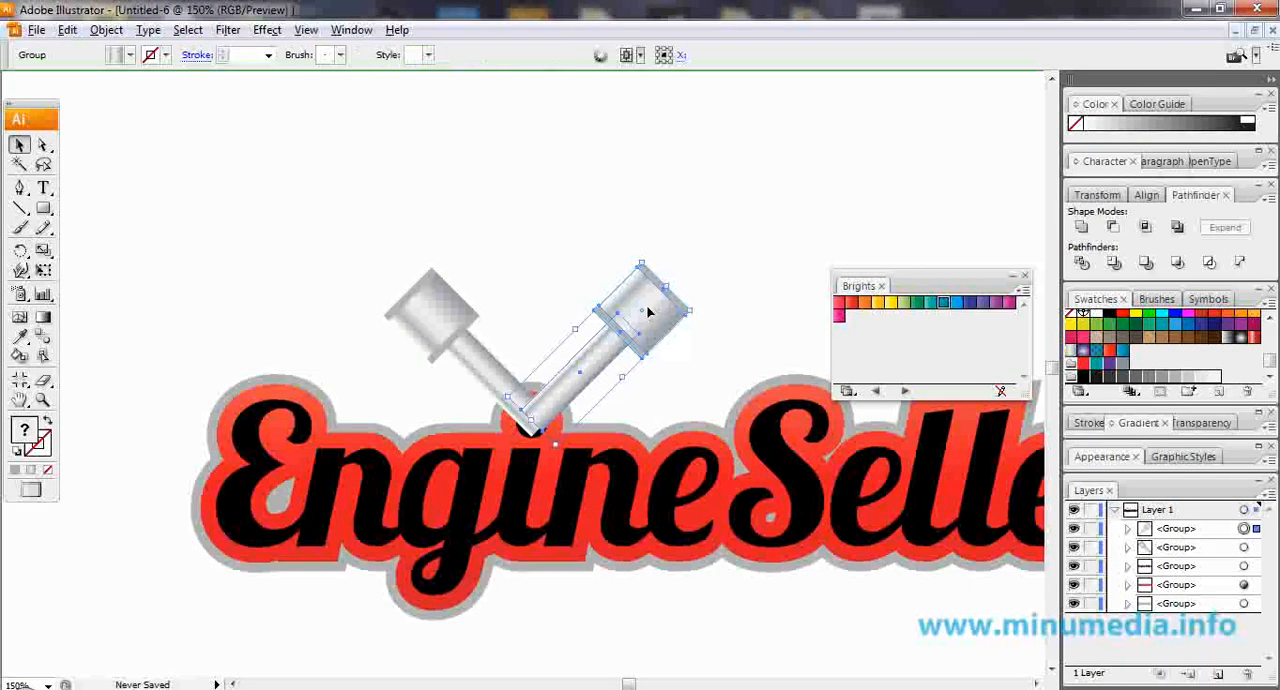
right_click(648, 312)
left_click_drag(388, 217, 701, 355)
right_click(609, 312)
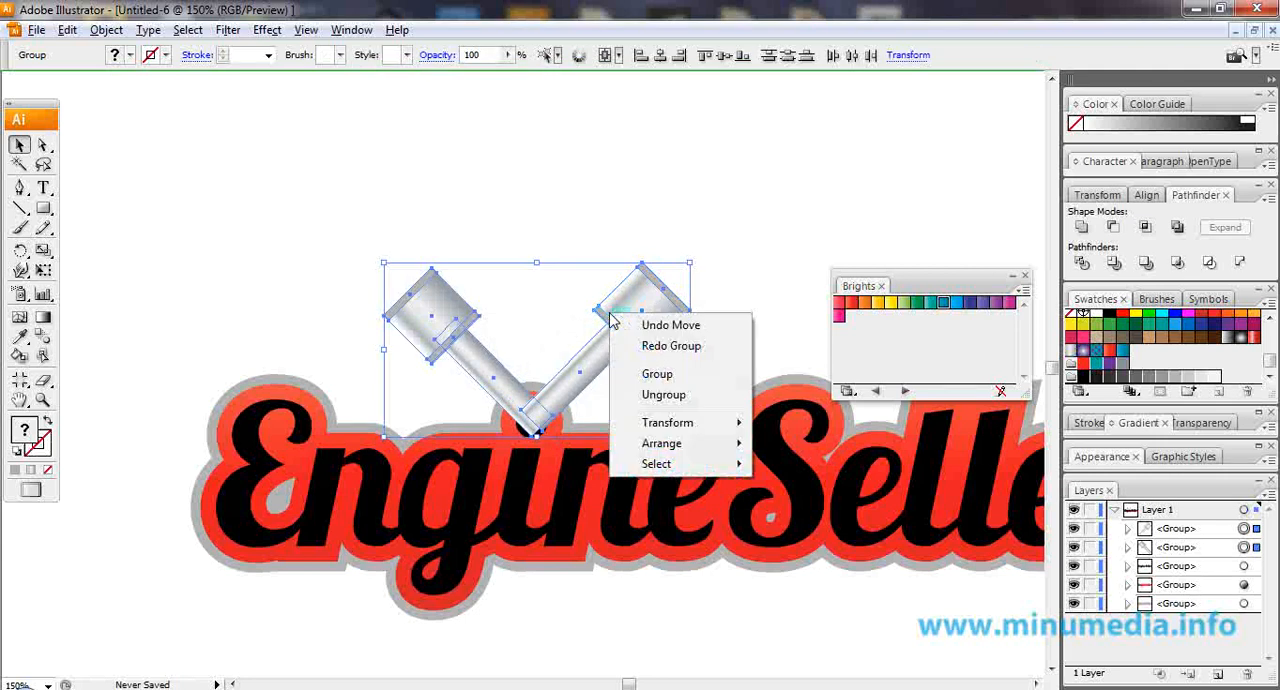
left_click(657, 374)
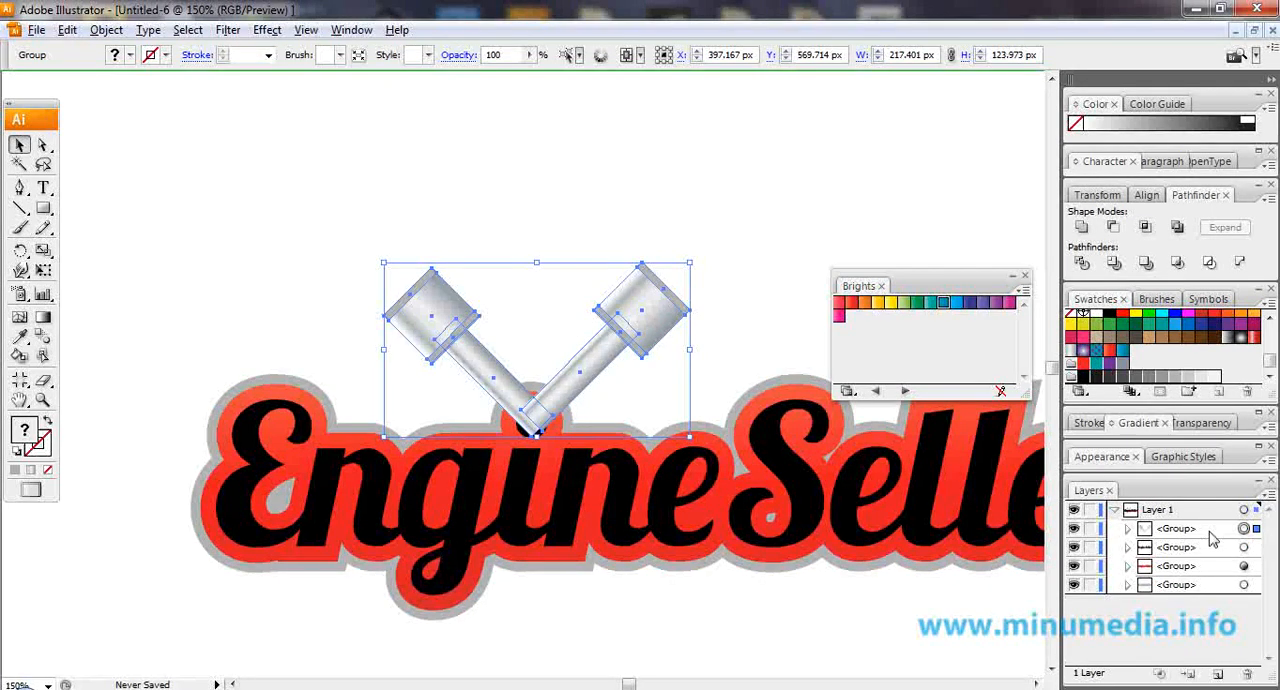
Move the piston group to the bottom of Layer 1, behind the lettering, and duplicate it in place.
left_click_drag(1205, 528, 1205, 594)
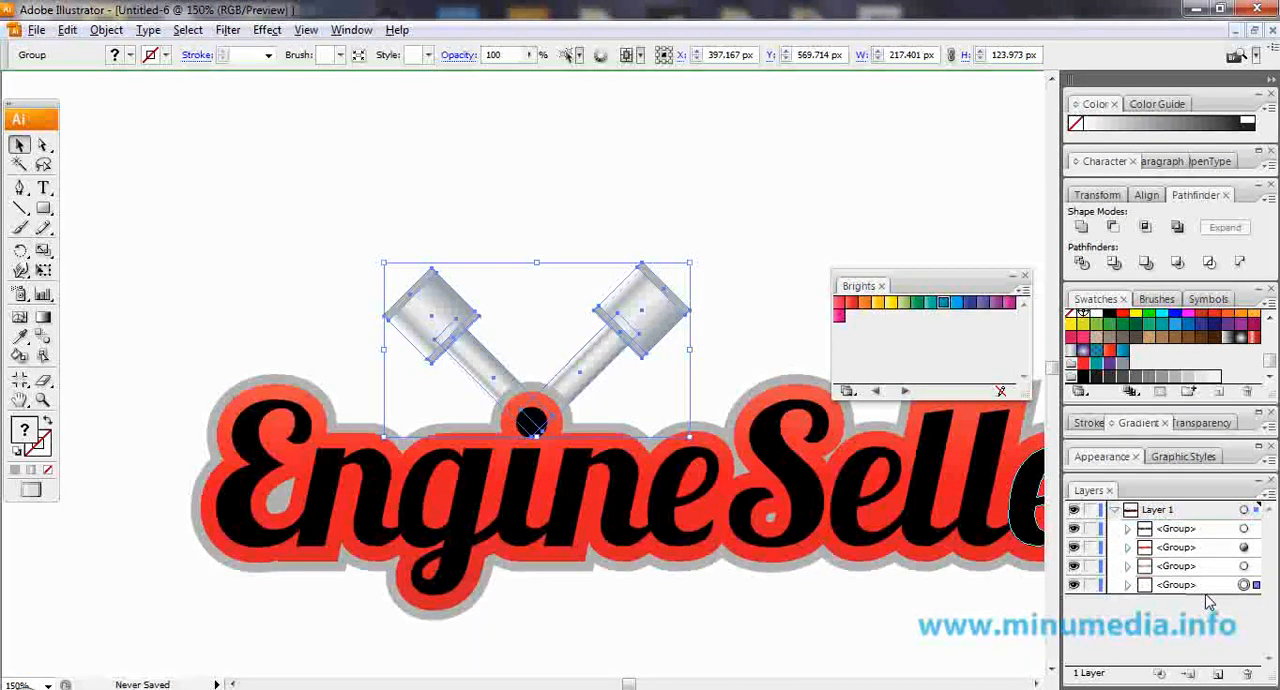
right_click(670, 323)
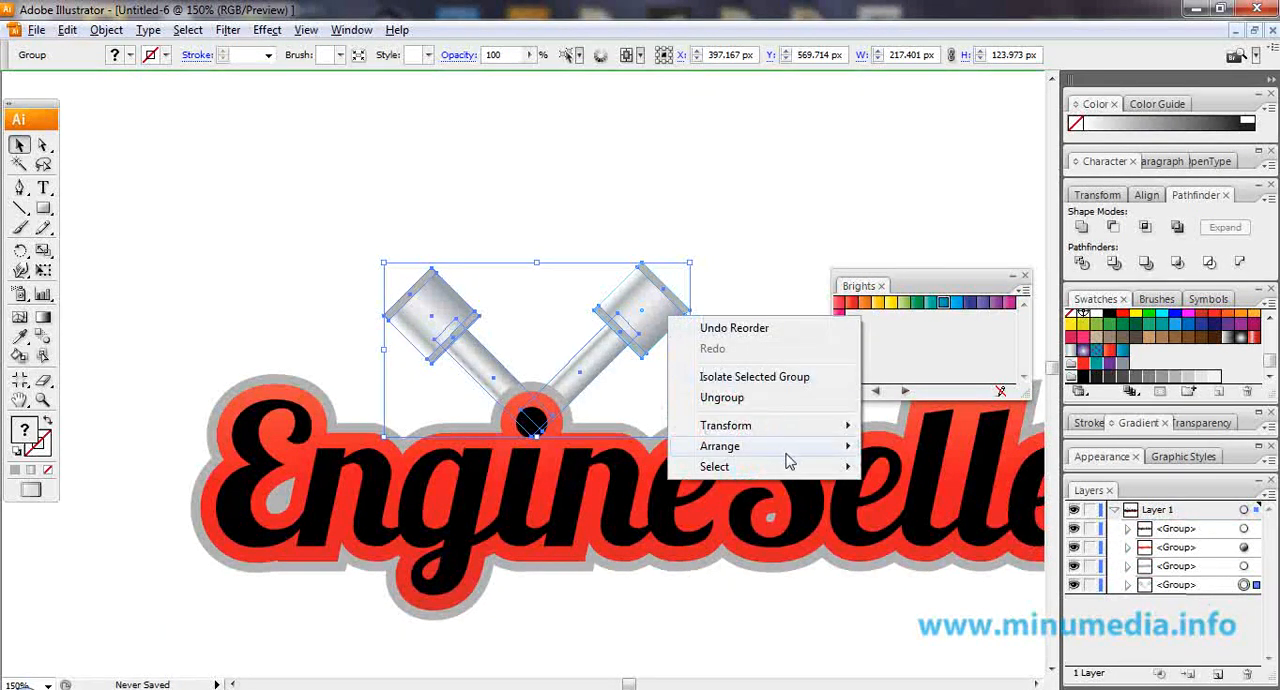
mouse_move(790, 450)
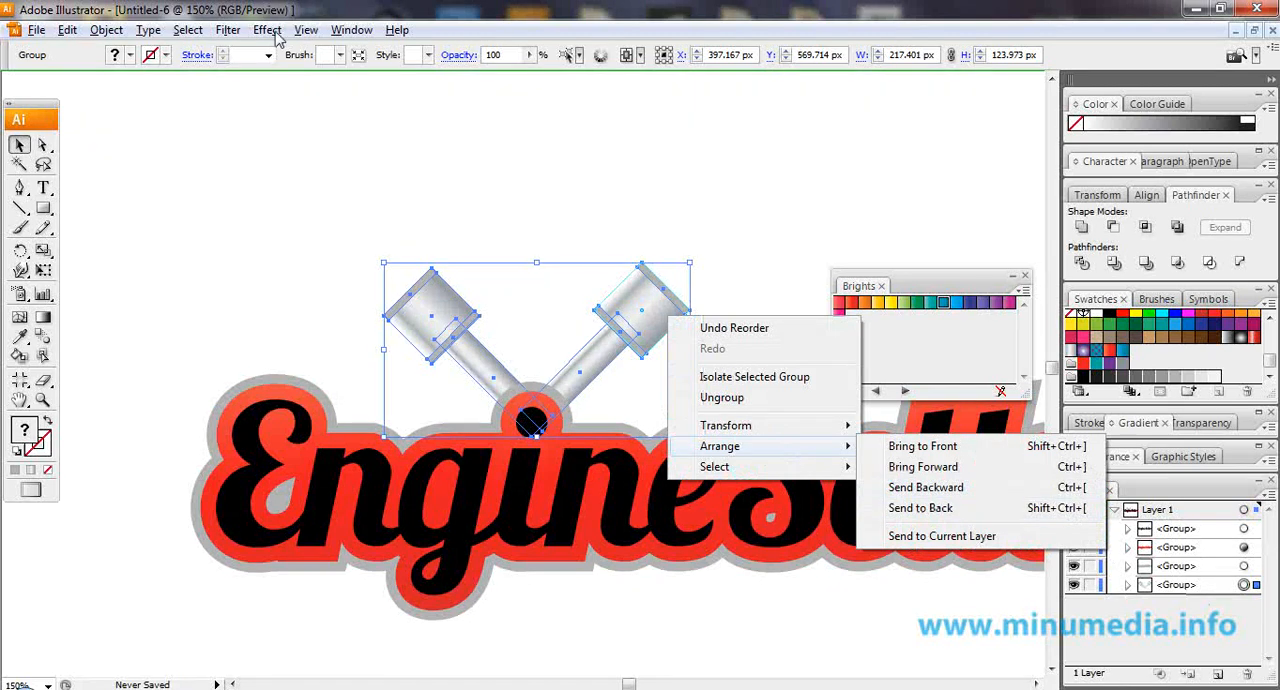
left_click(1222, 588)
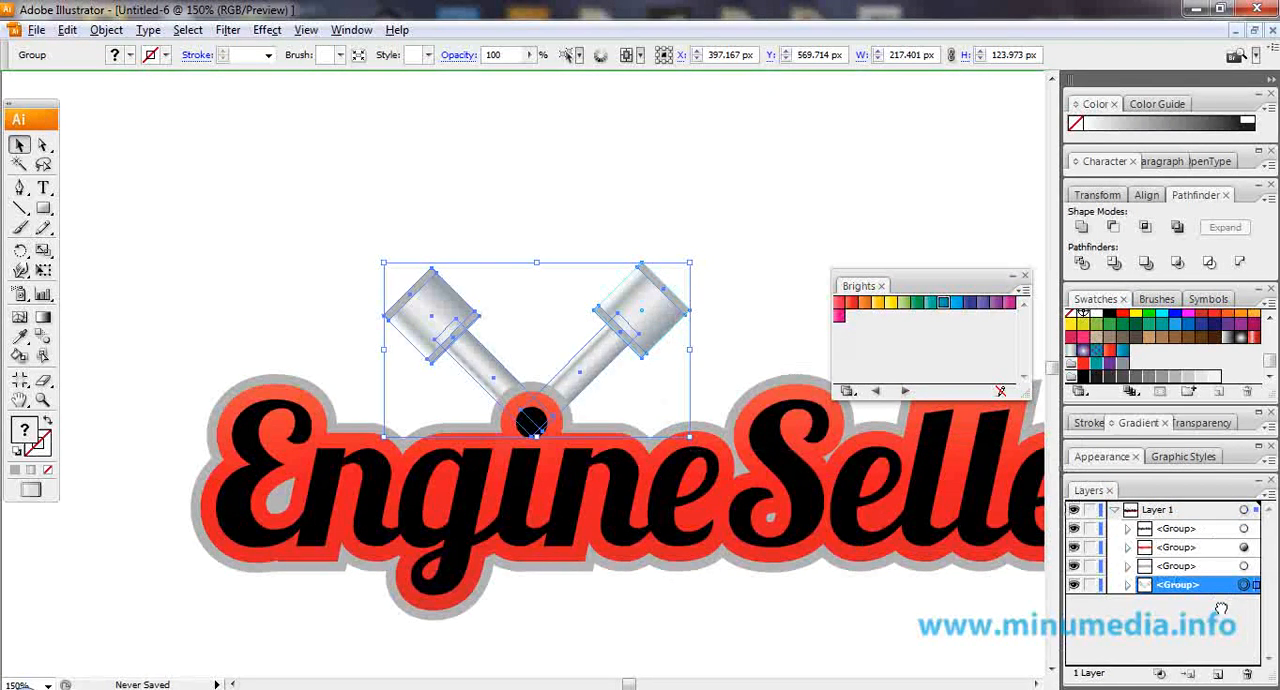
left_click_drag(1224, 676, 1224, 676)
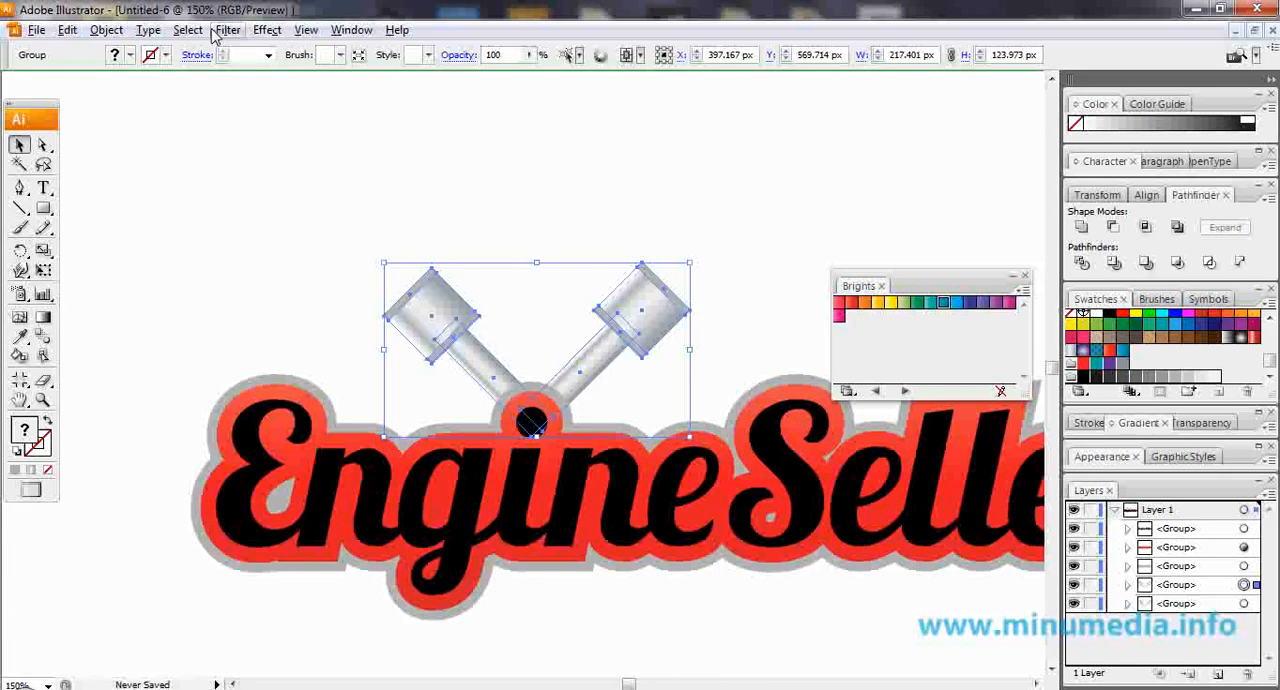
Apply an Offset Path effect of 5 px with miter joins to the upper of the two piston groups.
left_click(267, 30)
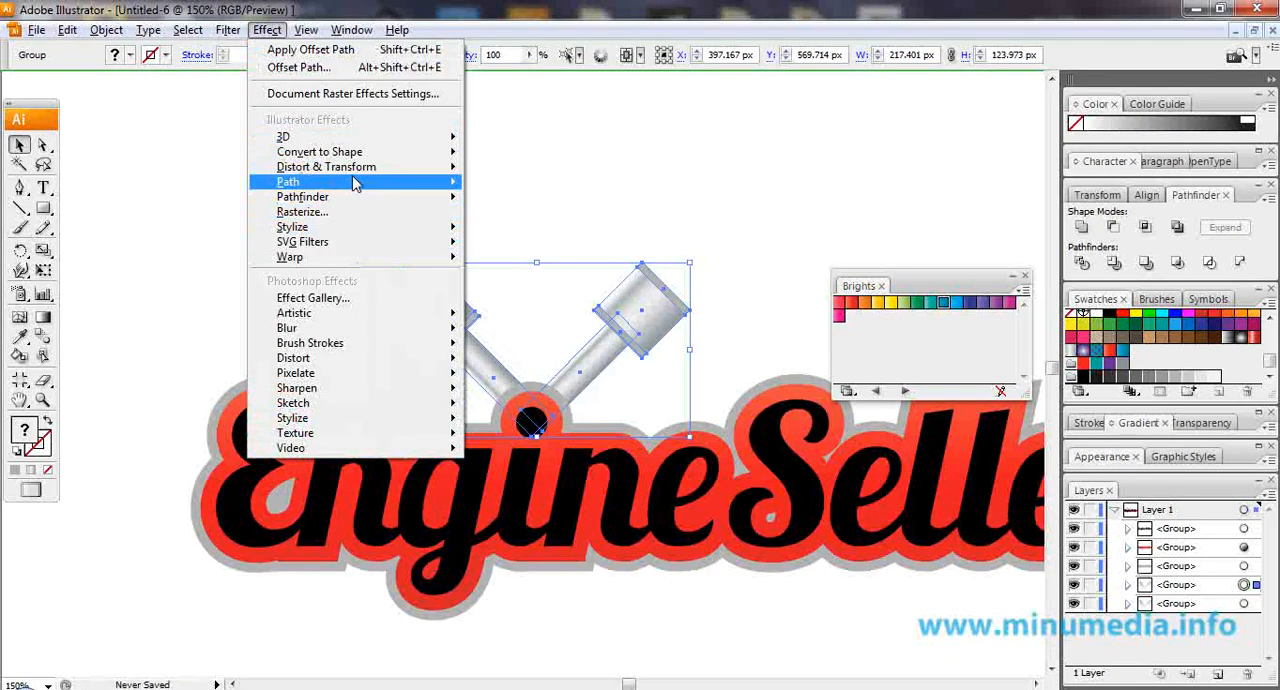
mouse_move(365, 185)
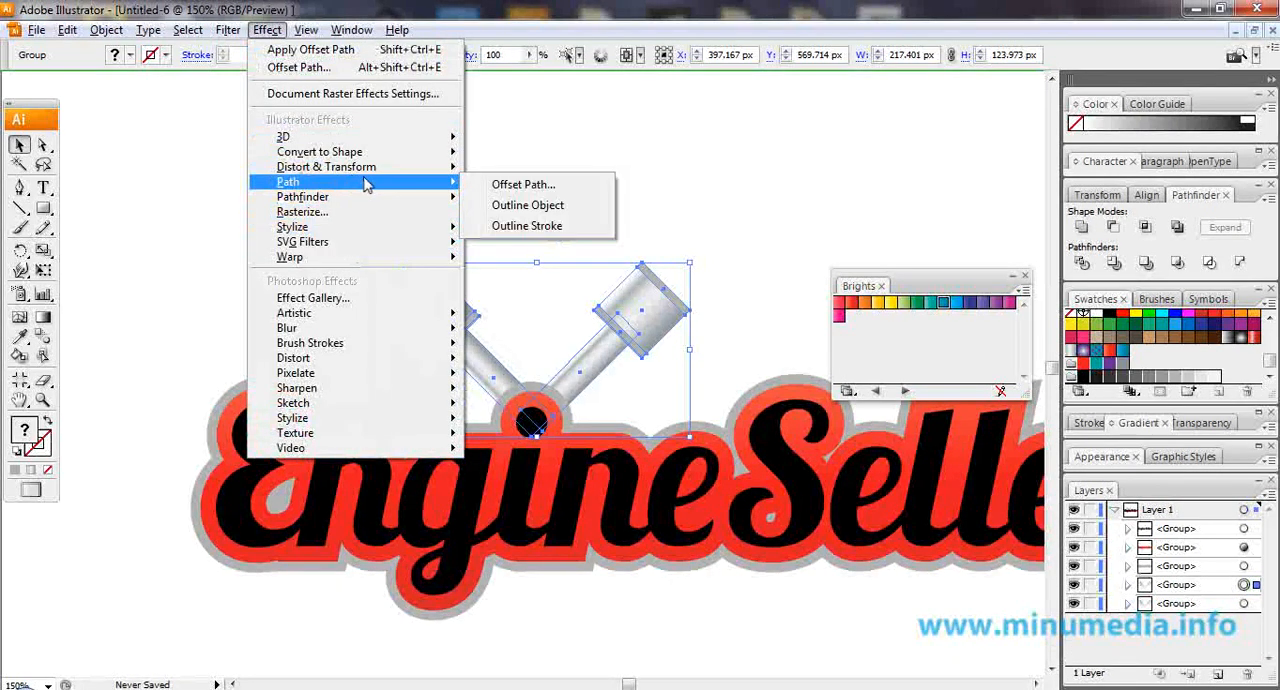
left_click(512, 184)
left_click(687, 389)
left_click_drag(604, 328, 567, 328)
type("5")
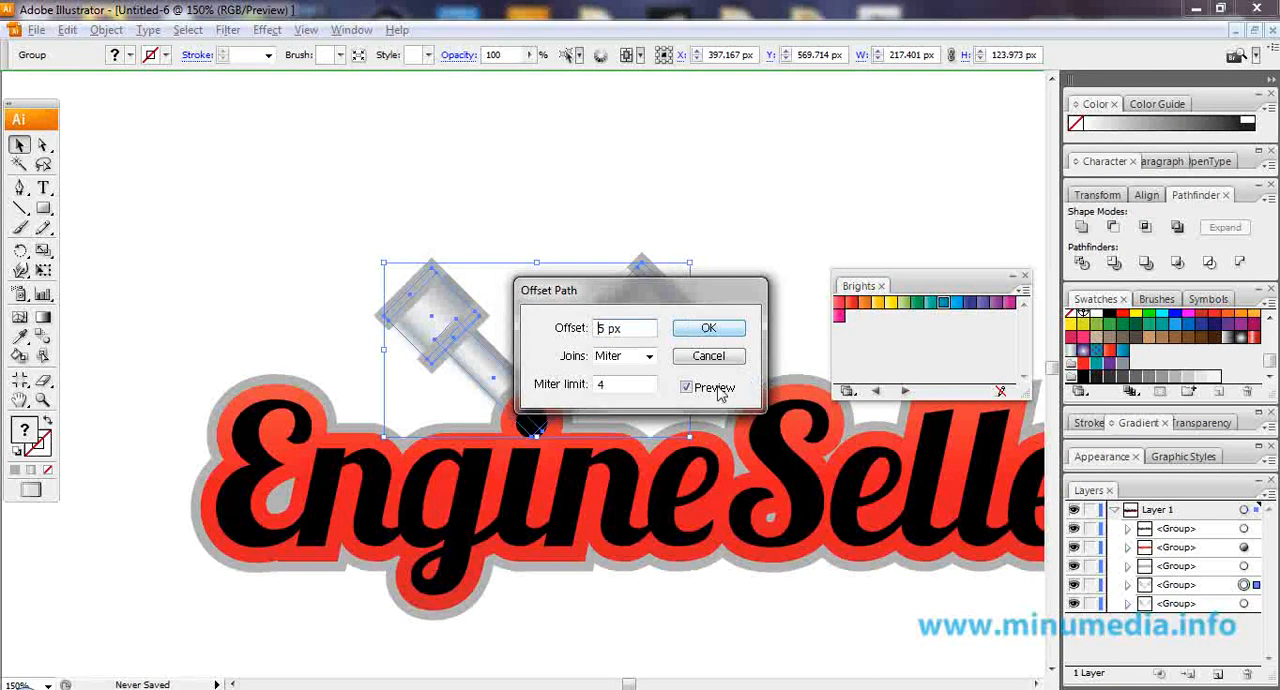
left_click(720, 331)
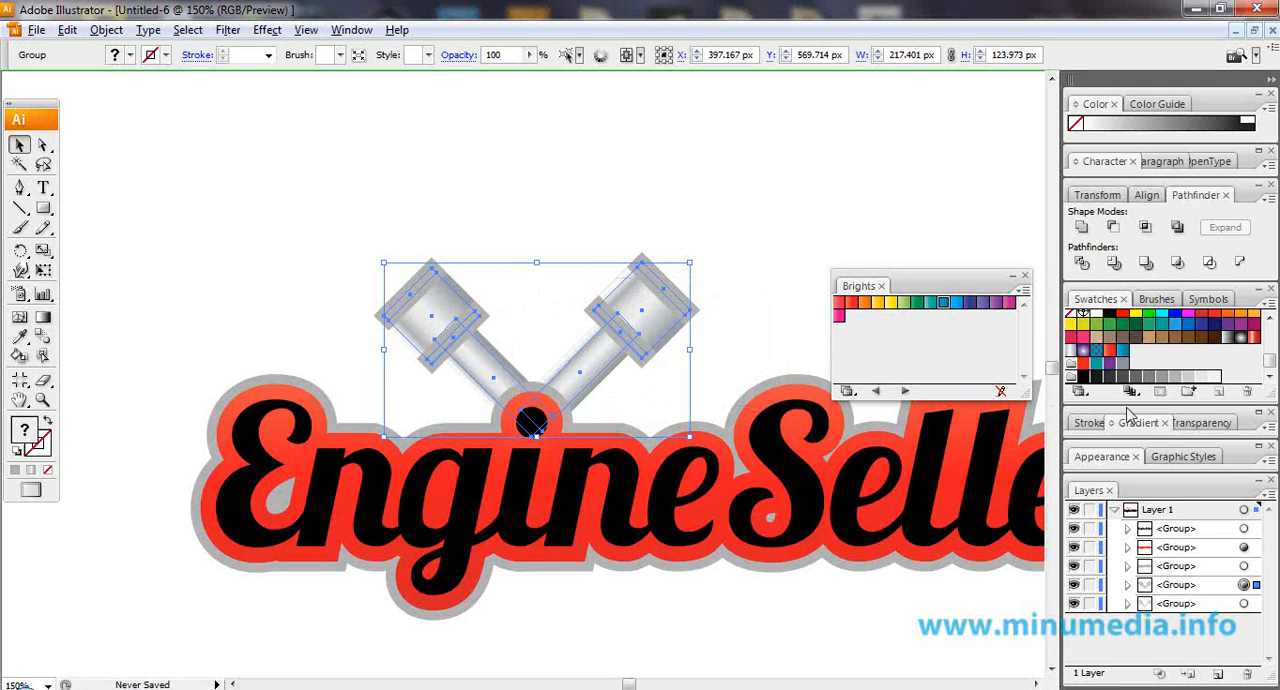
Fill the offset piston group with the mid-grey swatch and send it to the back as an outline.
left_click(1175, 377)
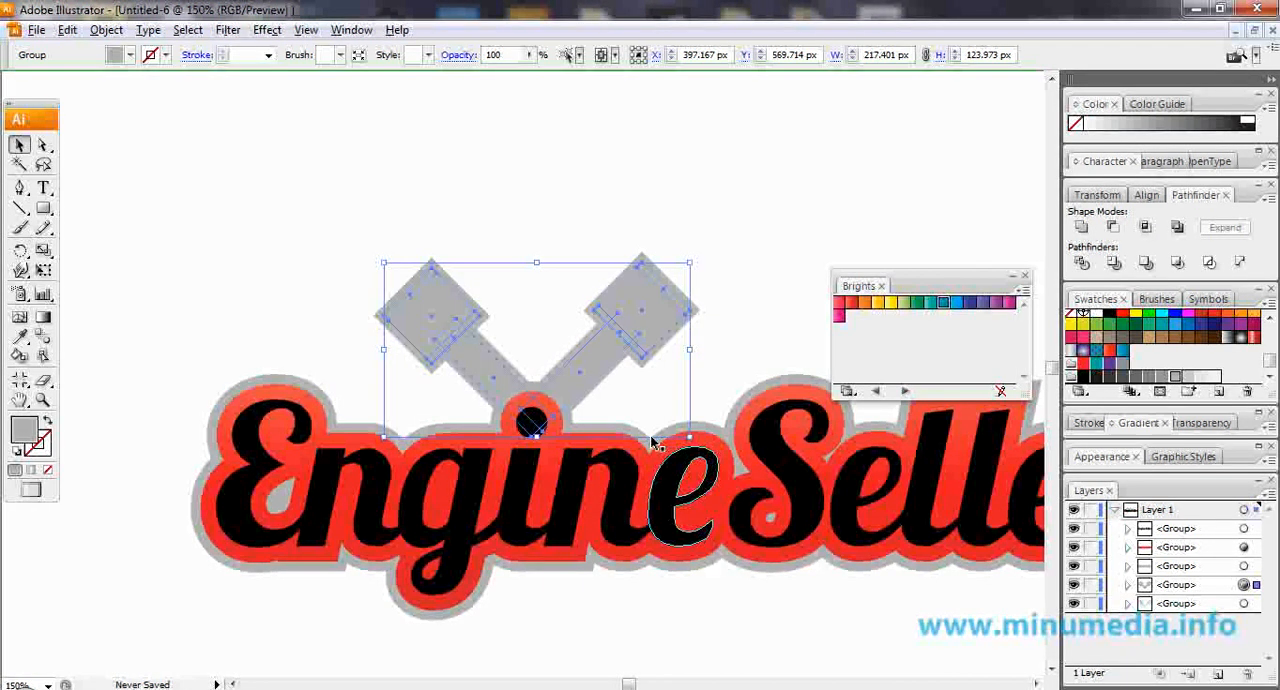
right_click(624, 340)
mouse_move(764, 469)
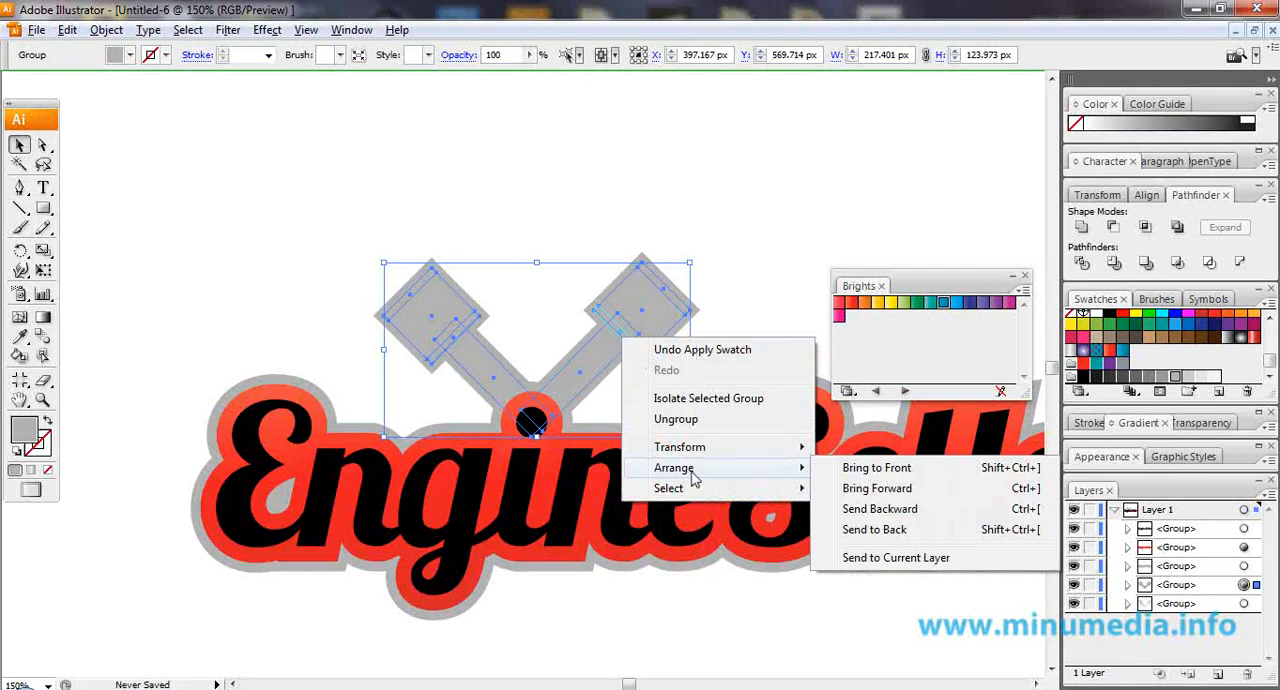
left_click(873, 531)
left_click(695, 252)
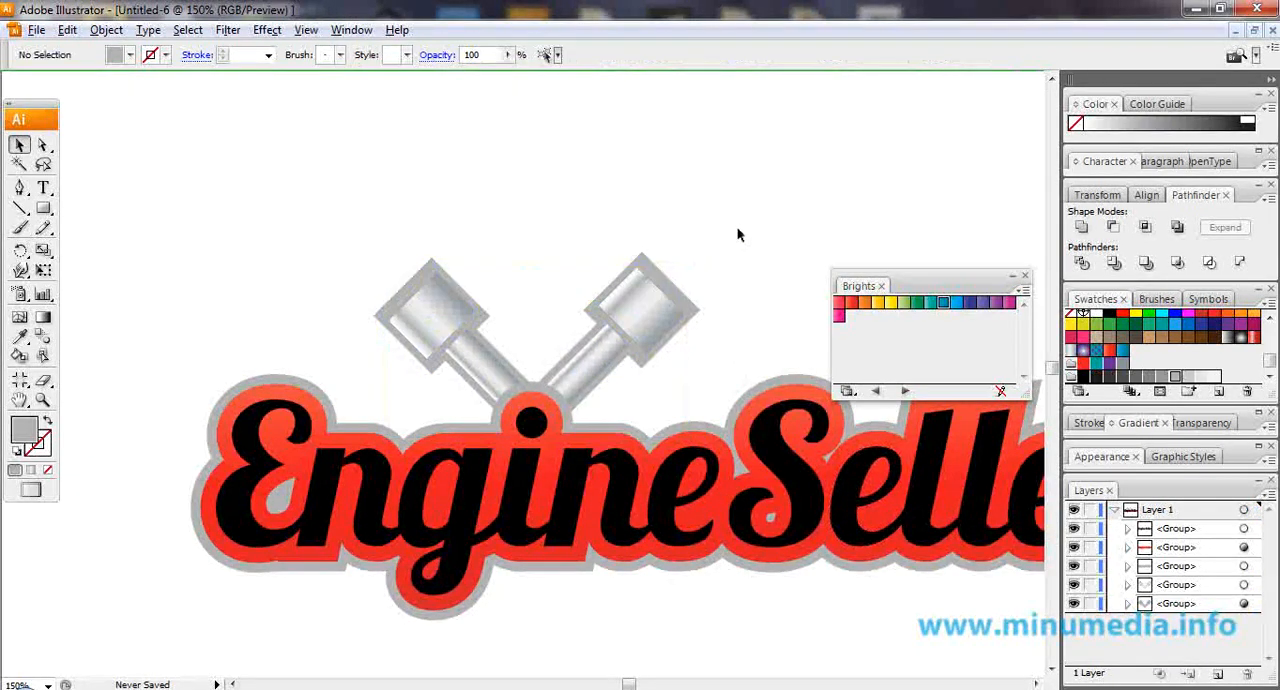
Scale the pistons and their grey outline down together and lower them so the rods meet behind the dot of the i.
key("ctrl+minus")
key("ctrl+minus")
left_click_drag(738, 232, 585, 205)
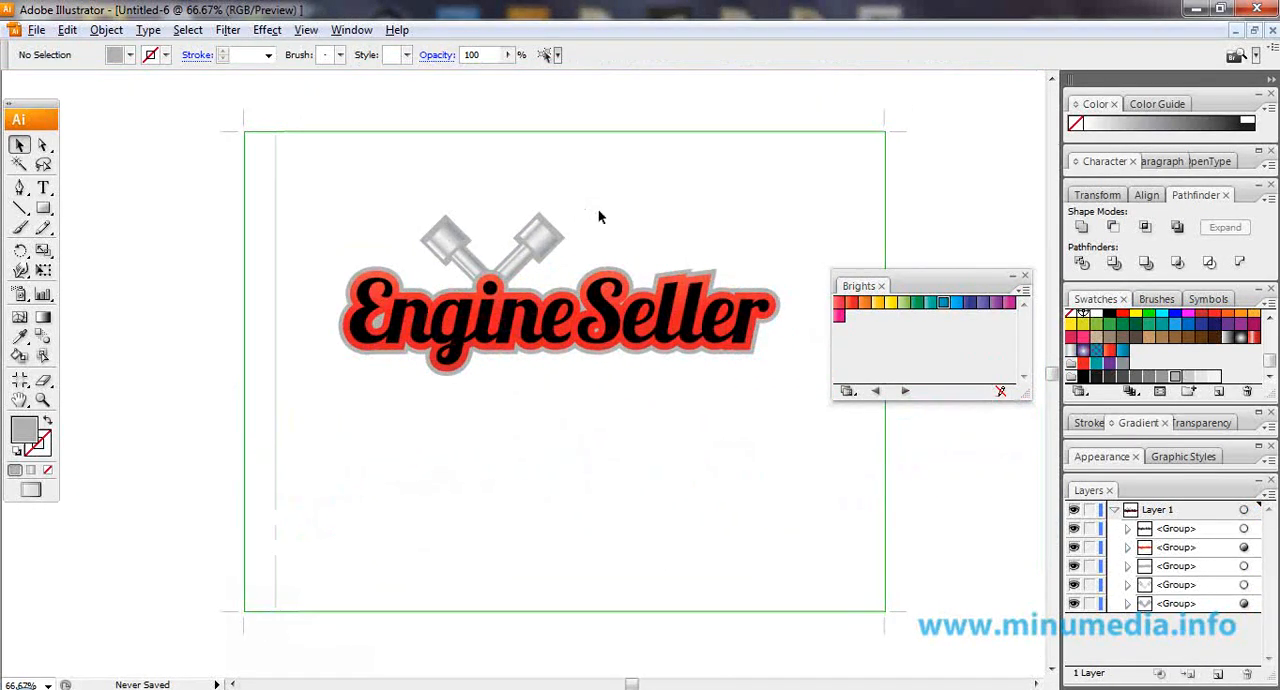
scroll(542, 204, "up", 2)
left_click_drag(289, 172, 565, 288)
left_click_drag(585, 239, 541, 264)
left_click_drag(508, 308, 508, 331)
left_click(604, 266)
scroll(601, 284, "down", 1)
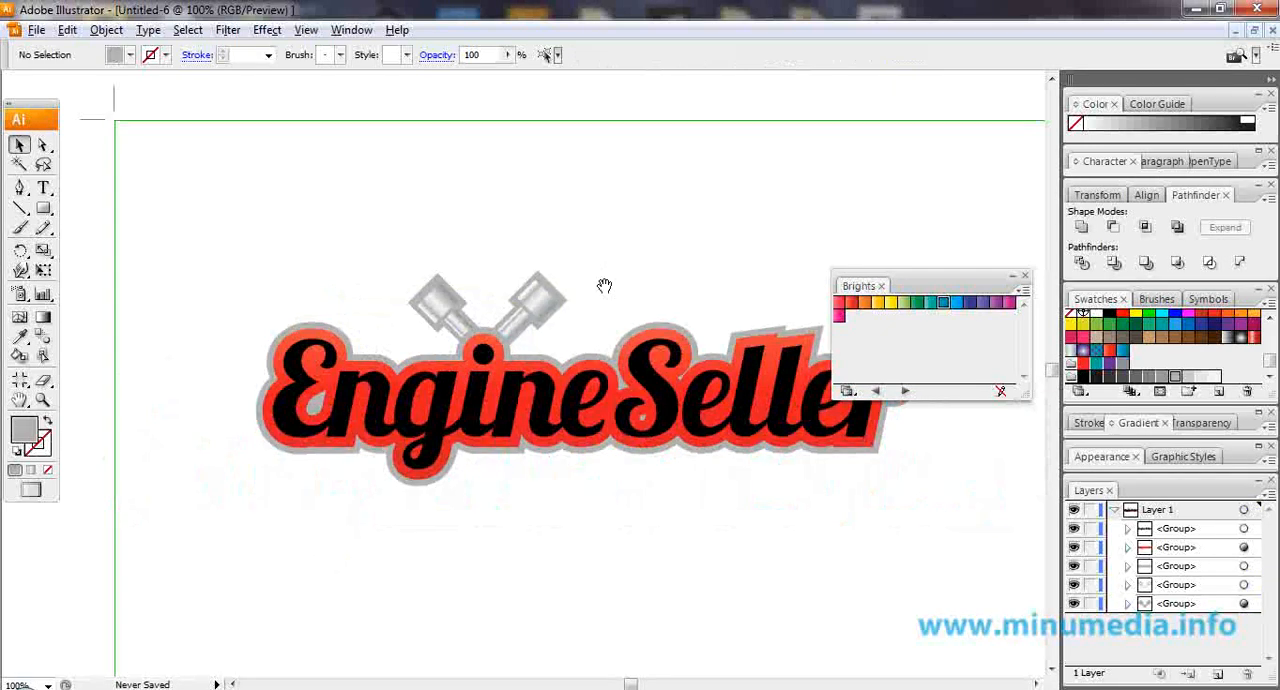
left_click_drag(605, 287, 500, 270)
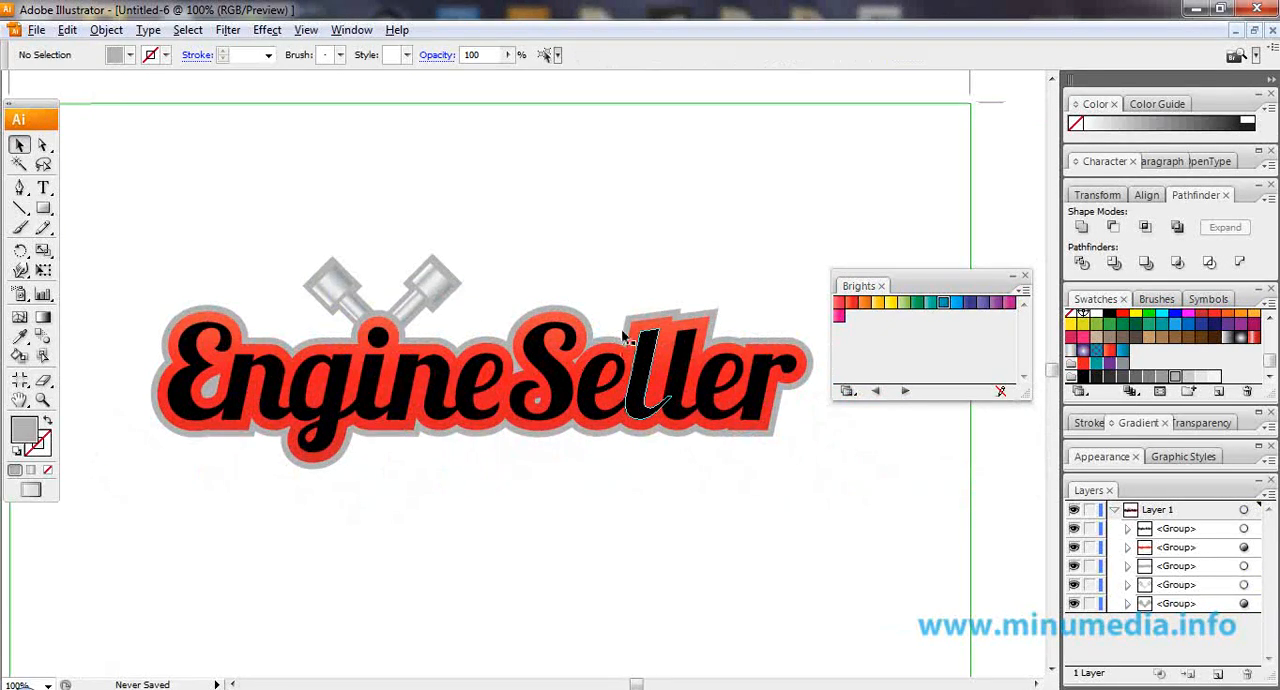
Bring the whole logo from Illustrator into the open Photoshop document as a smart object and scale it to 32.3%.
key("alt+Tab")
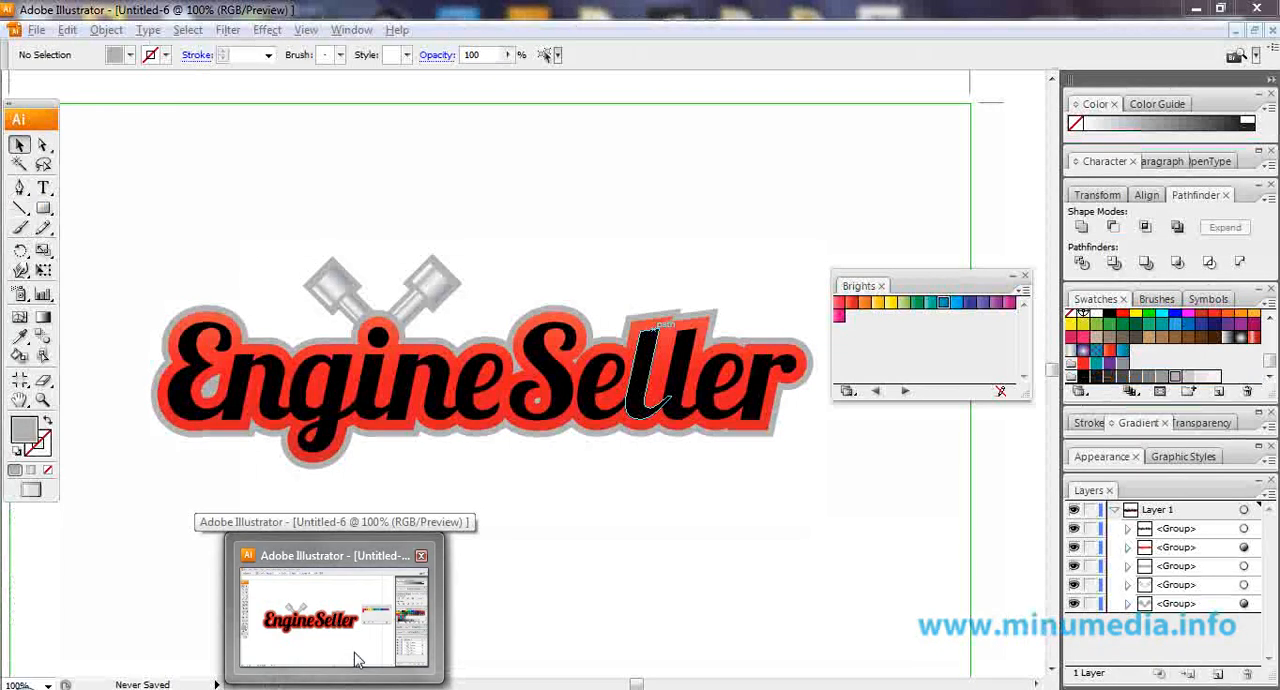
left_click(354, 652)
left_click_drag(150, 220, 820, 563)
left_click_drag(634, 438, 380, 689)
left_click_drag(472, 456, 528, 387)
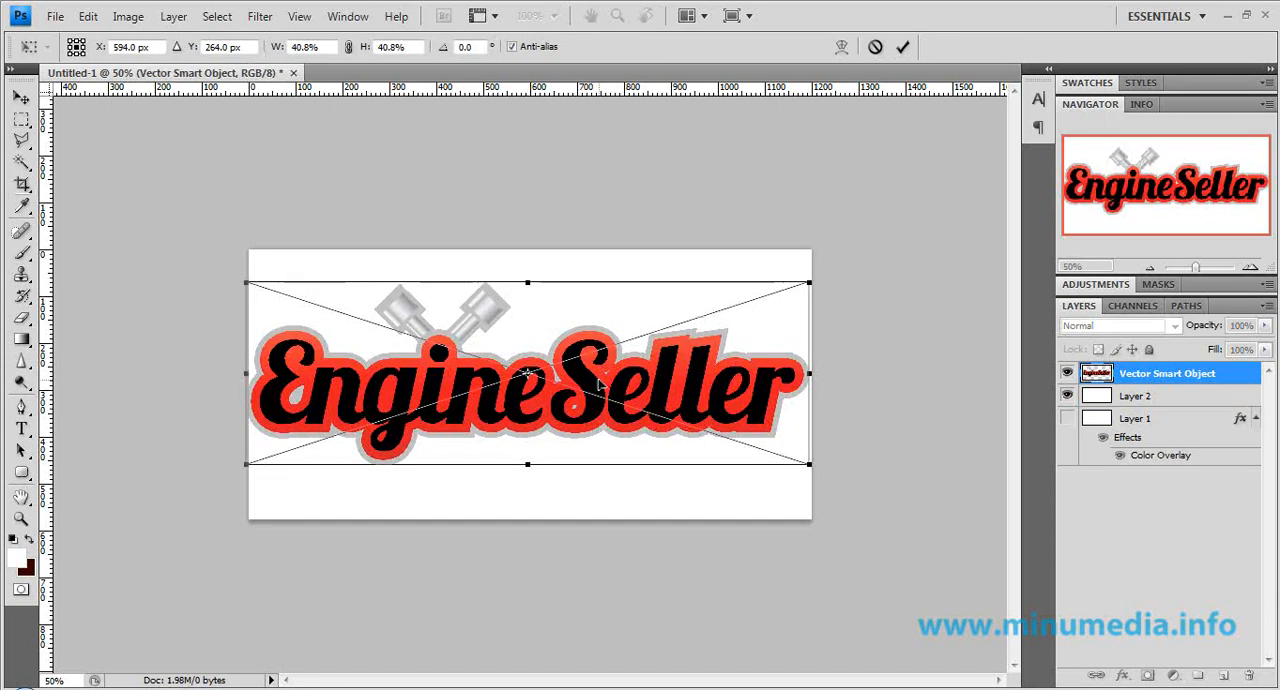
left_click_drag(781, 310, 757, 326)
left_click(903, 47)
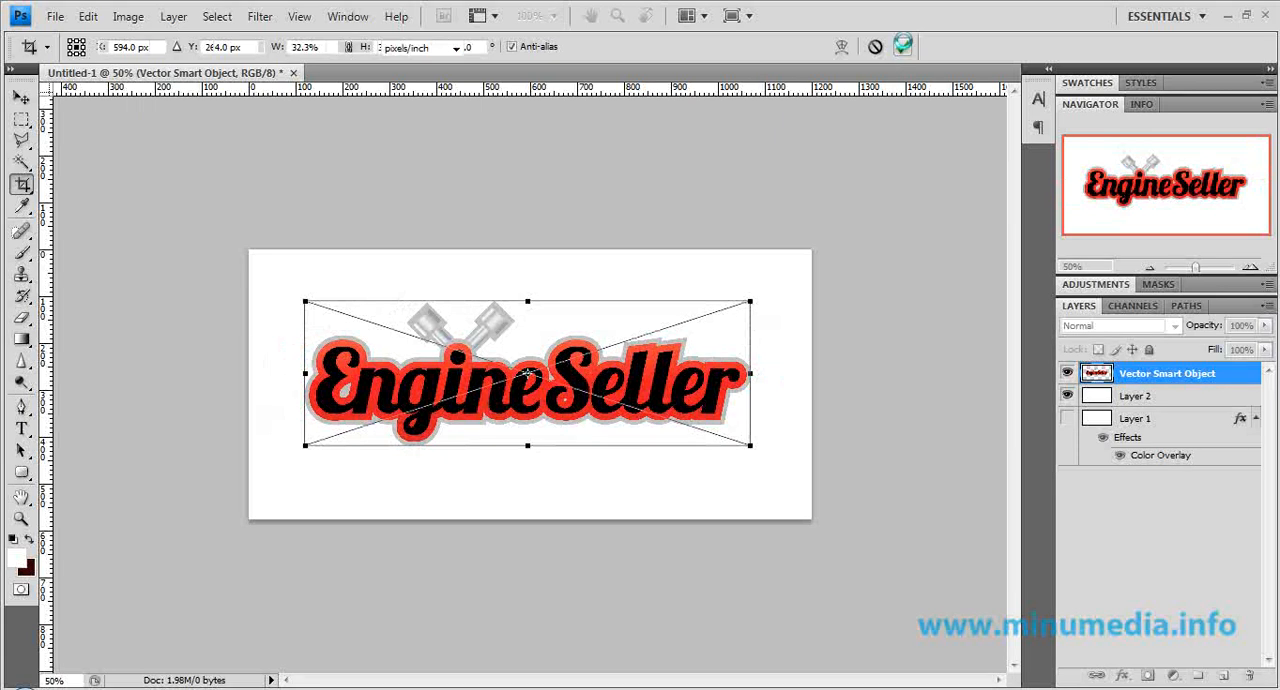
Delete the white Layer 2 and make Layer 1 with its Color Overlay visible behind the logo.
left_click(1165, 404)
key("Delete")
left_click(1067, 396)
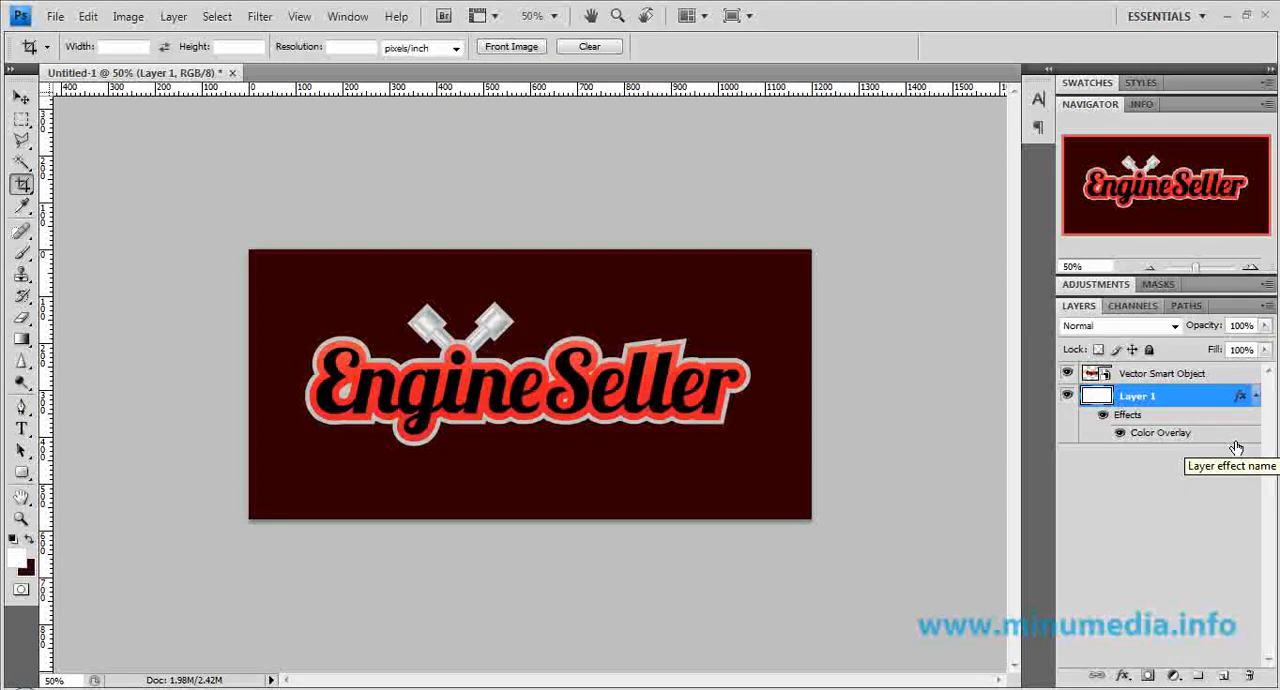
Adjust the Color Overlay of Layer 1 to a slightly darker maroon.
double_click(1234, 436)
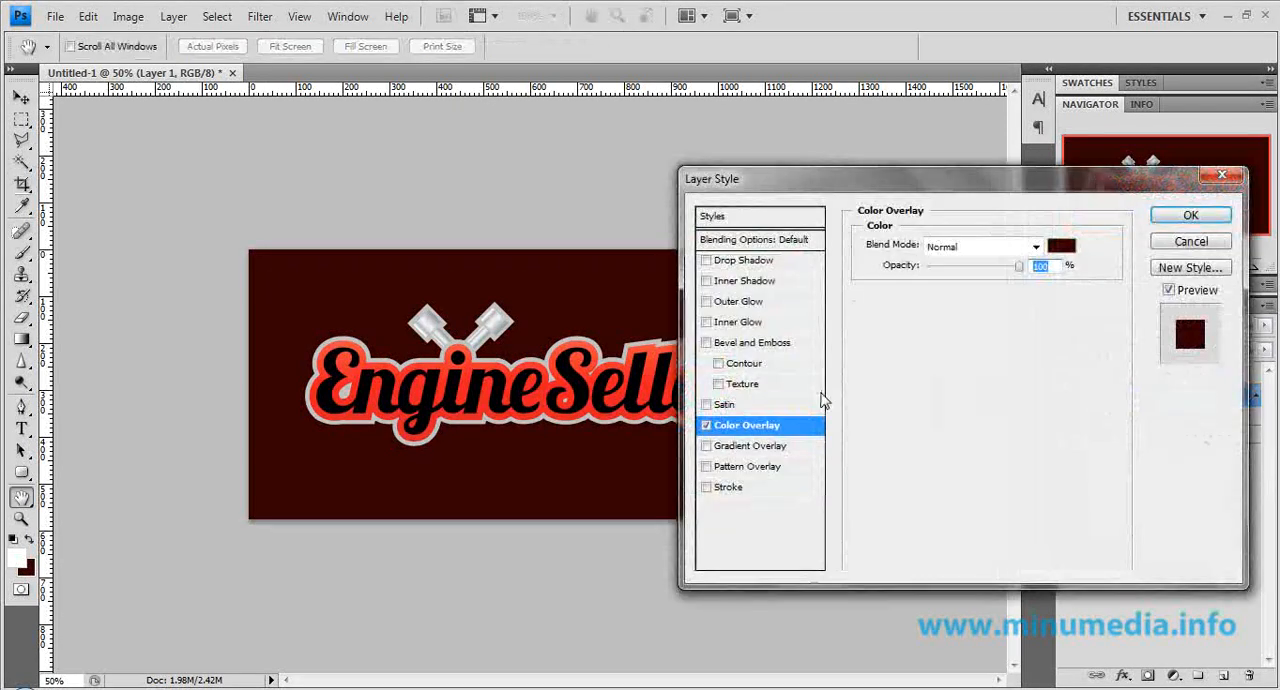
left_click_drag(1146, 182, 1009, 116)
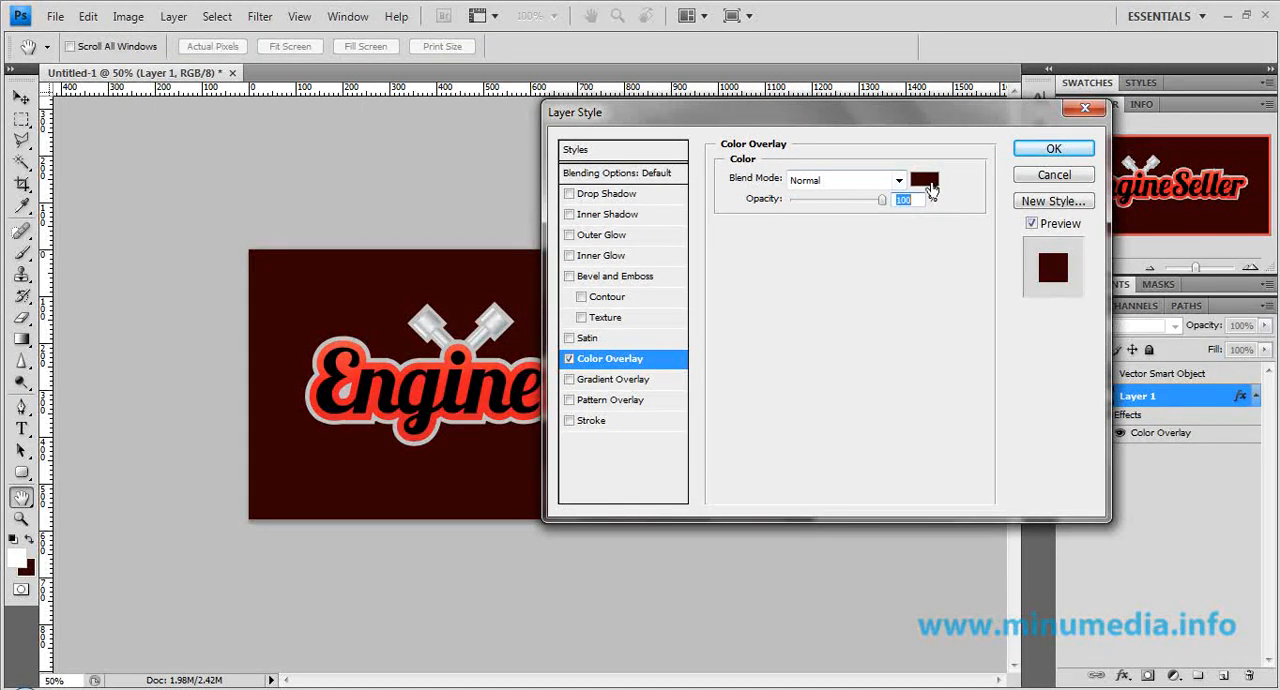
left_click(924, 182)
left_click_drag(1028, 367, 1034, 371)
left_click(1228, 166)
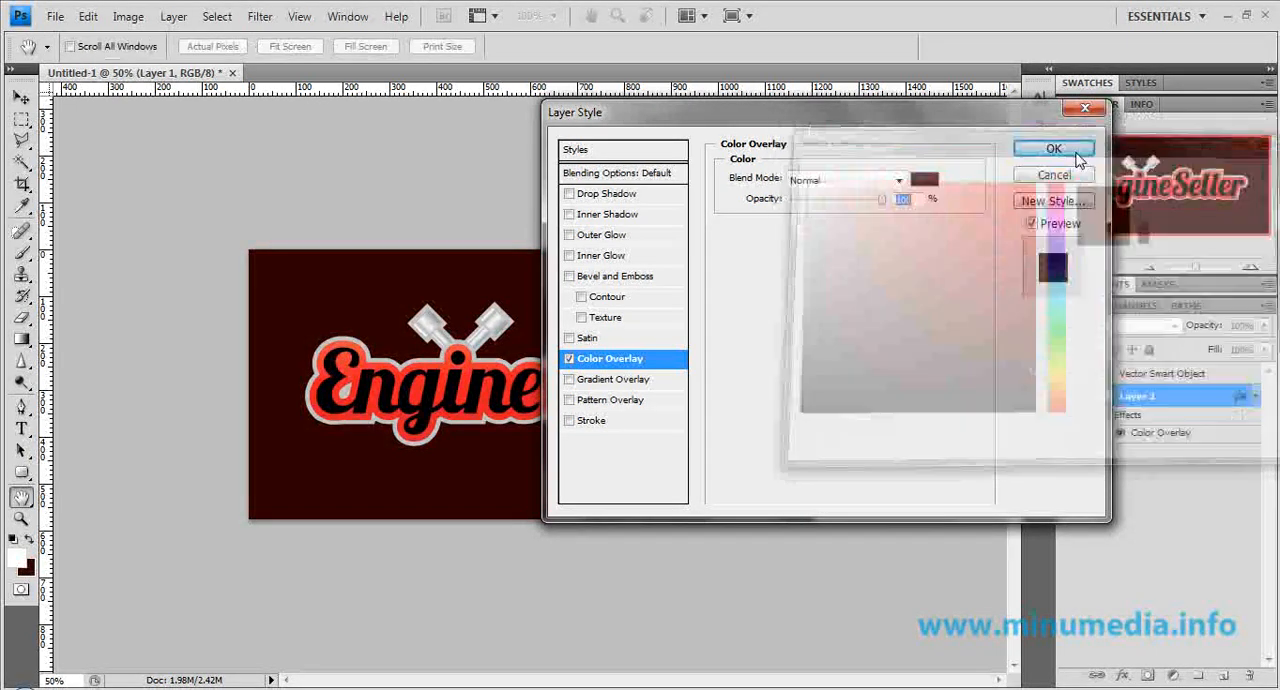
left_click(1066, 150)
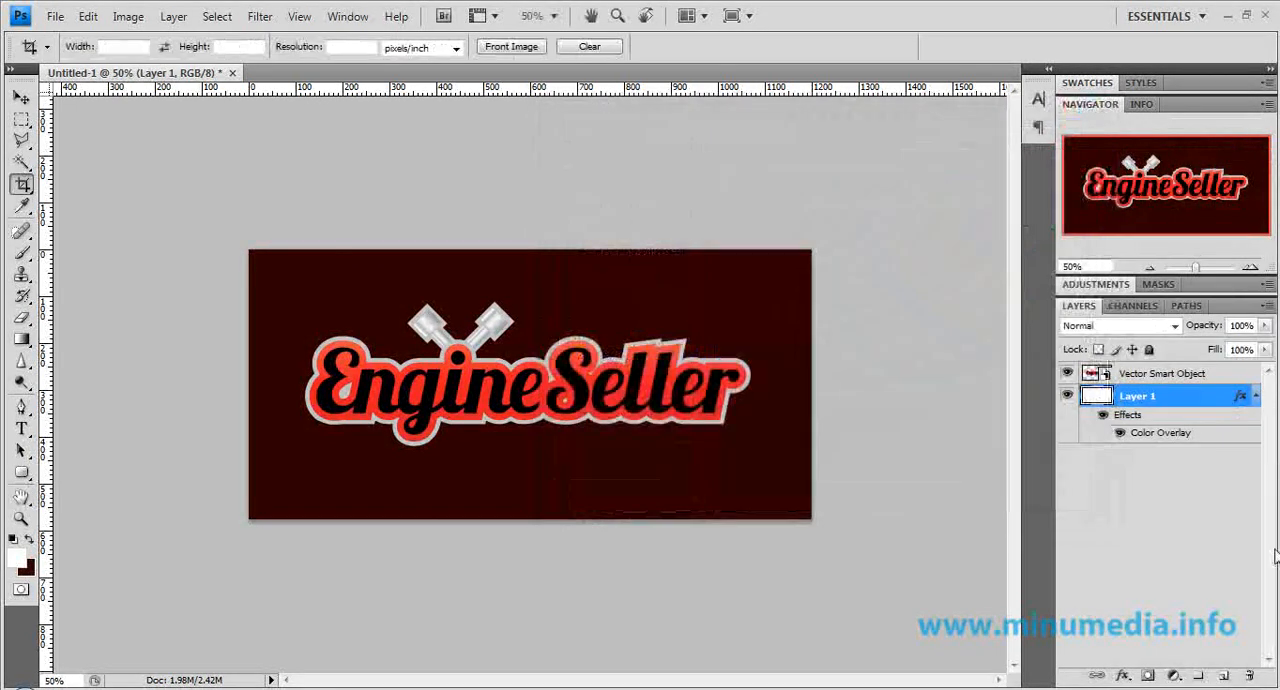
Add a new layer above Layer 1 and paint one white spot at the canvas centre with a 1000 px brush at 0% hardness.
left_click(1226, 676)
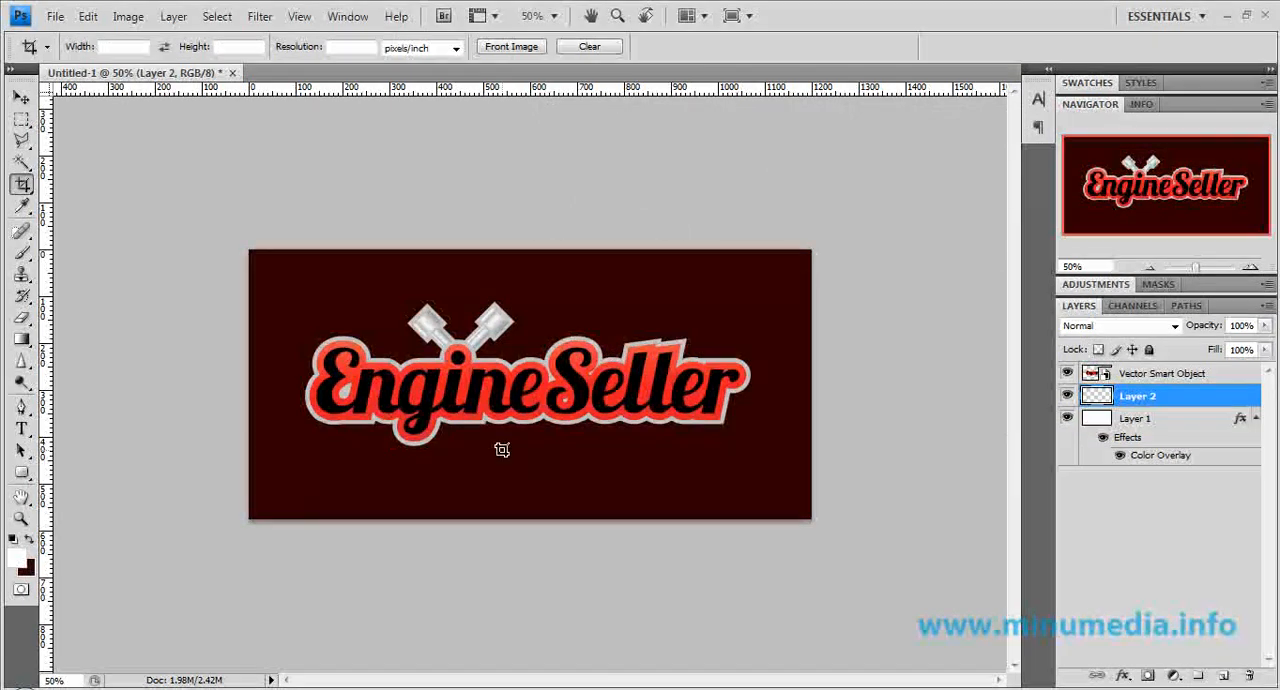
left_click(21, 253)
right_click(566, 383)
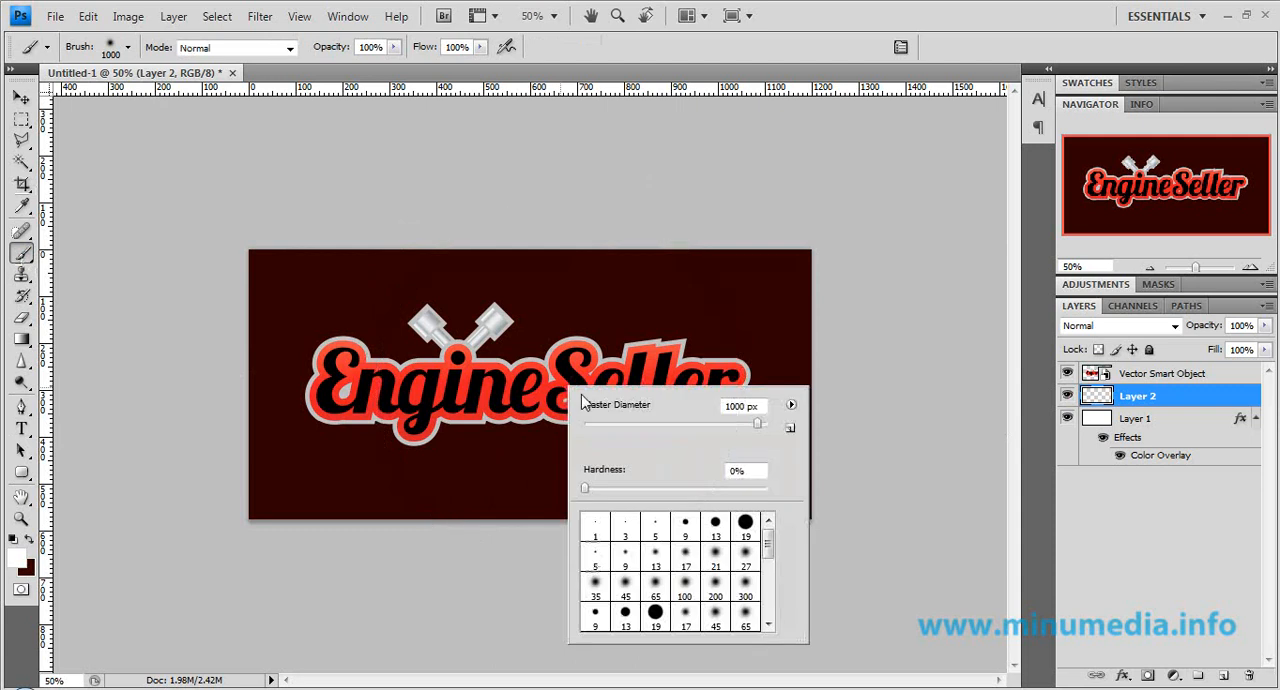
left_click(585, 489)
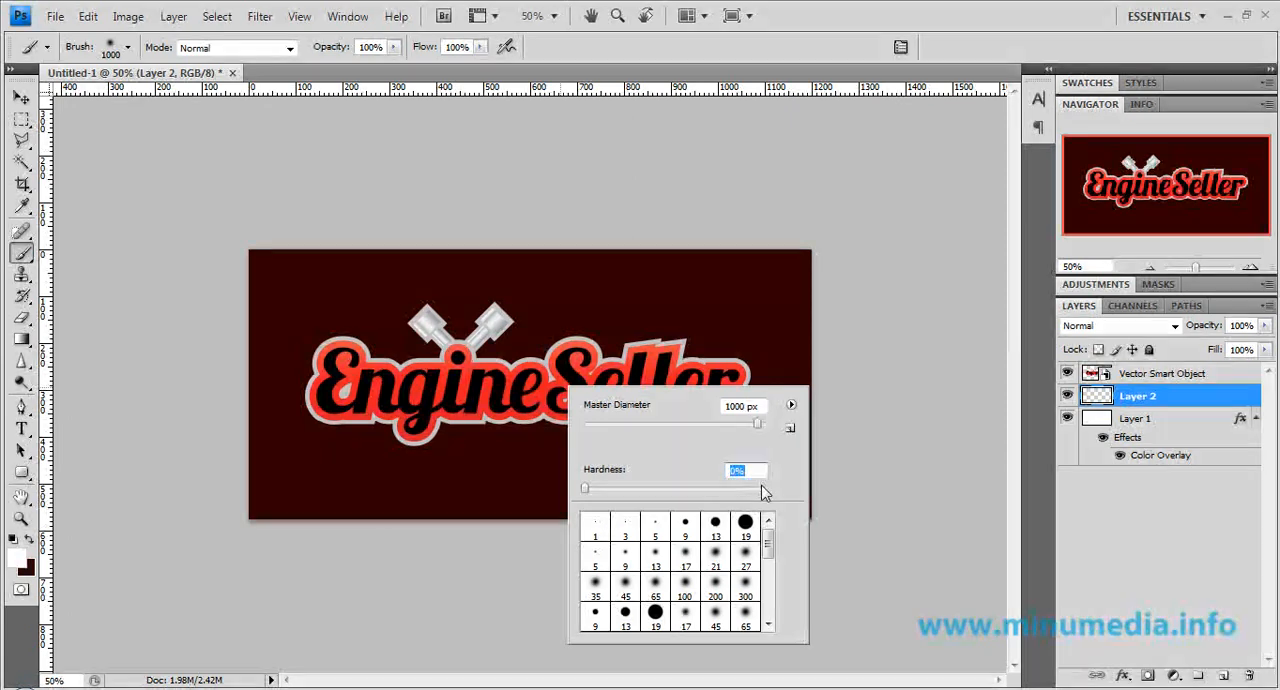
left_click(816, 25)
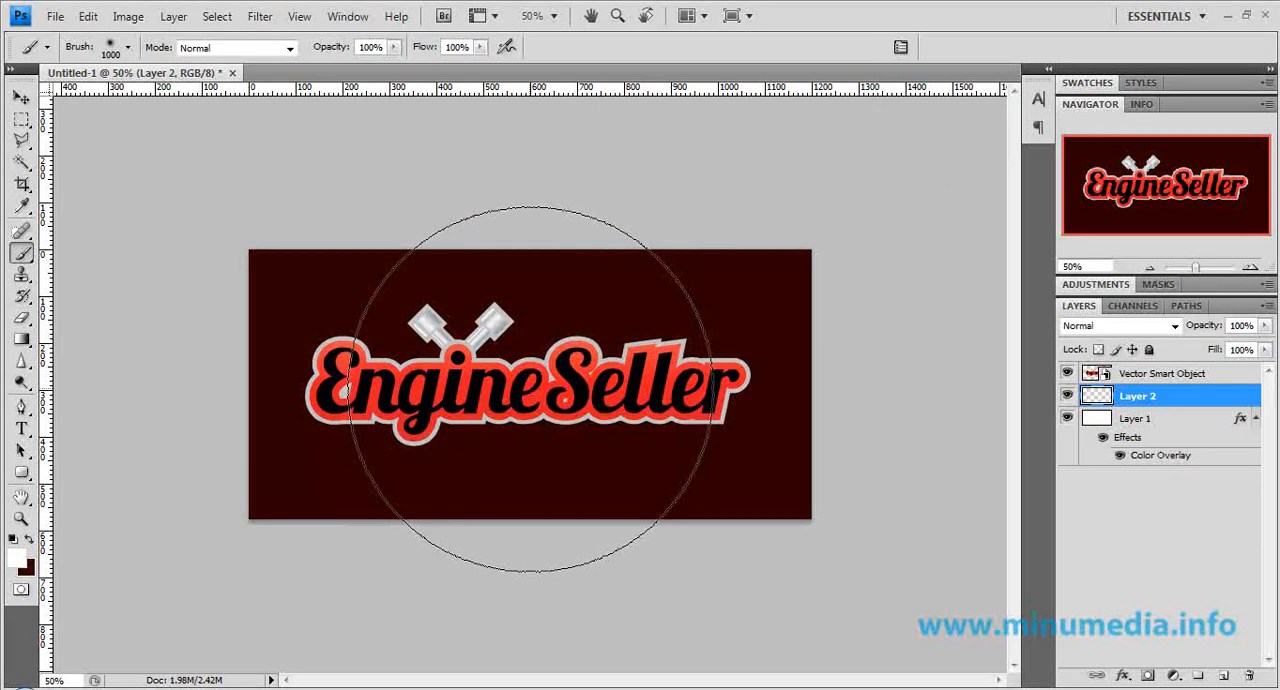
left_click(531, 388)
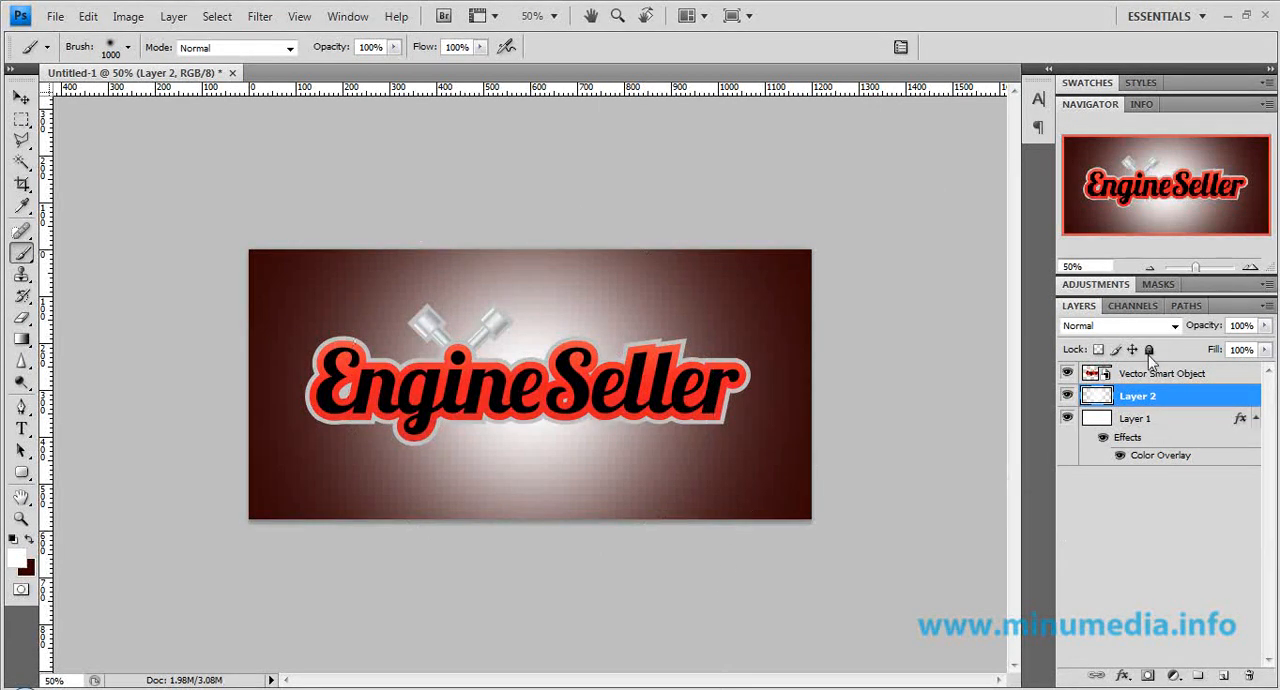
Set the blend mode of the white spot's layer to Soft Light.
left_click(1148, 326)
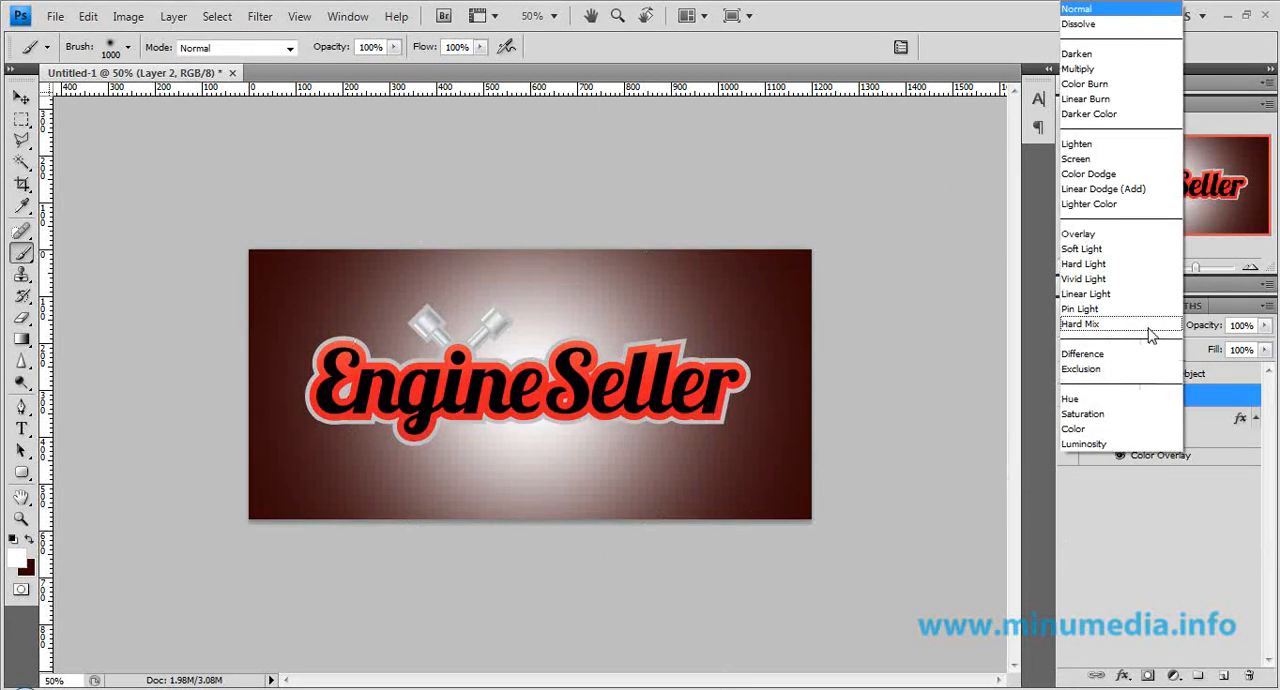
left_click(1270, 498)
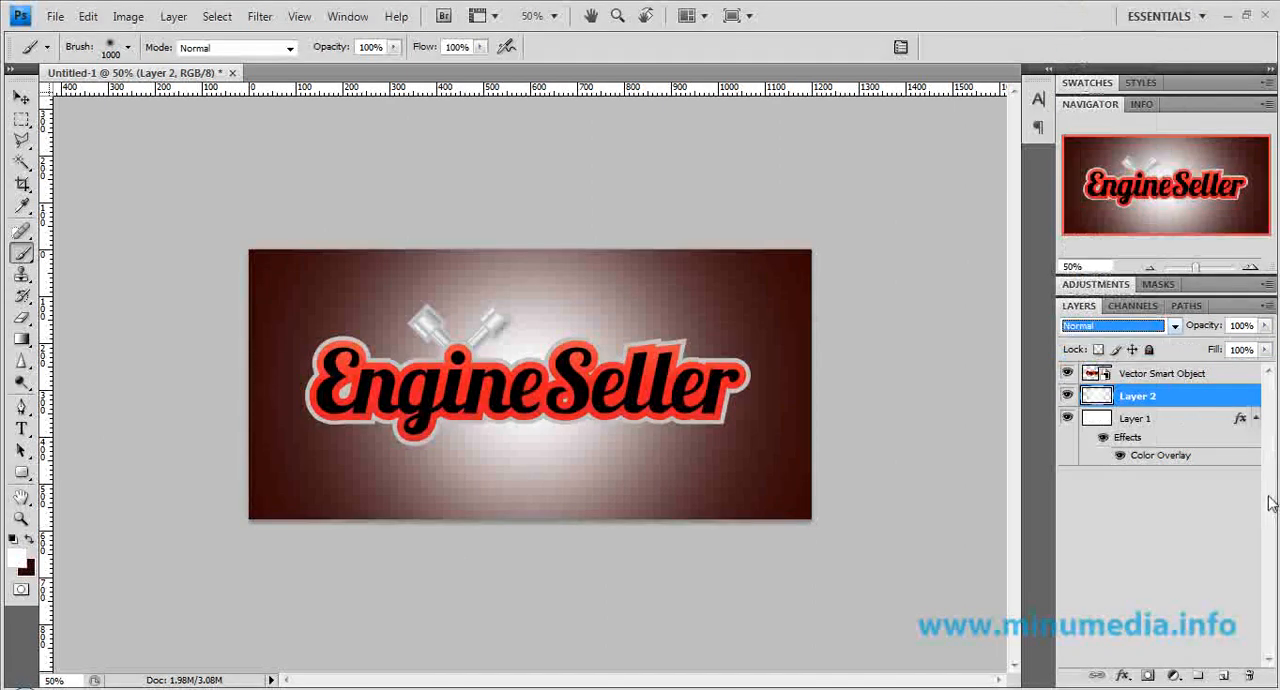
left_click(1116, 327)
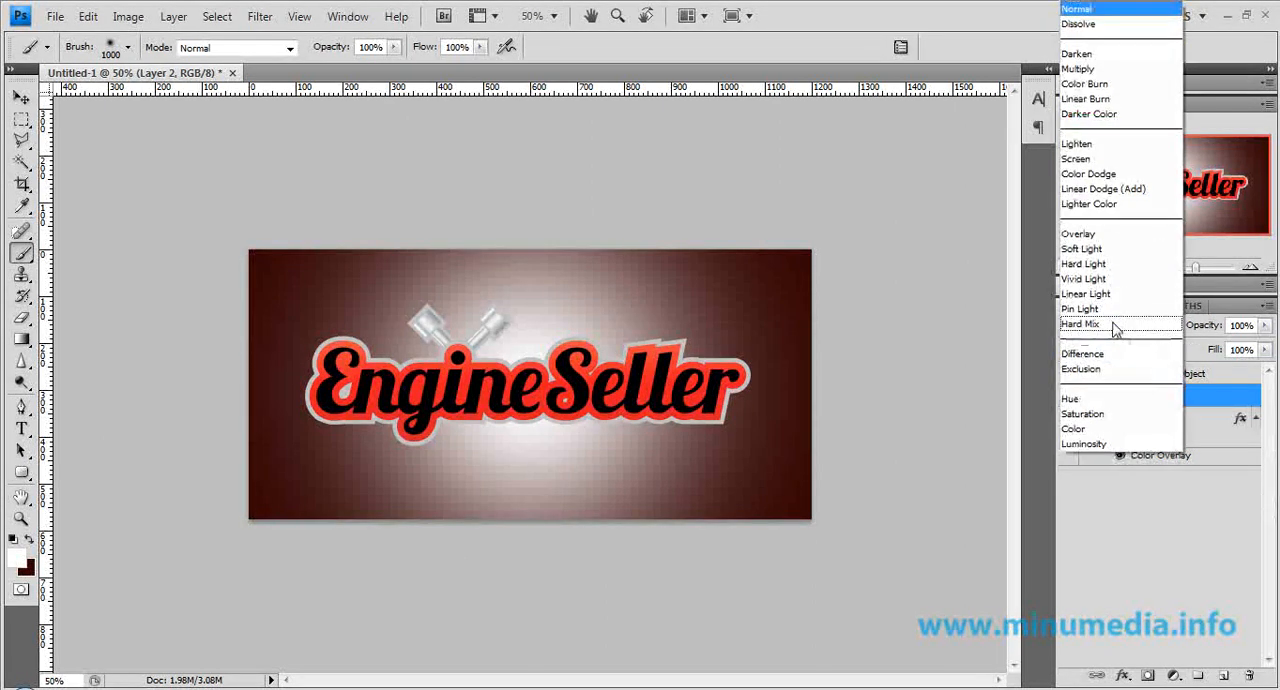
left_click(1116, 250)
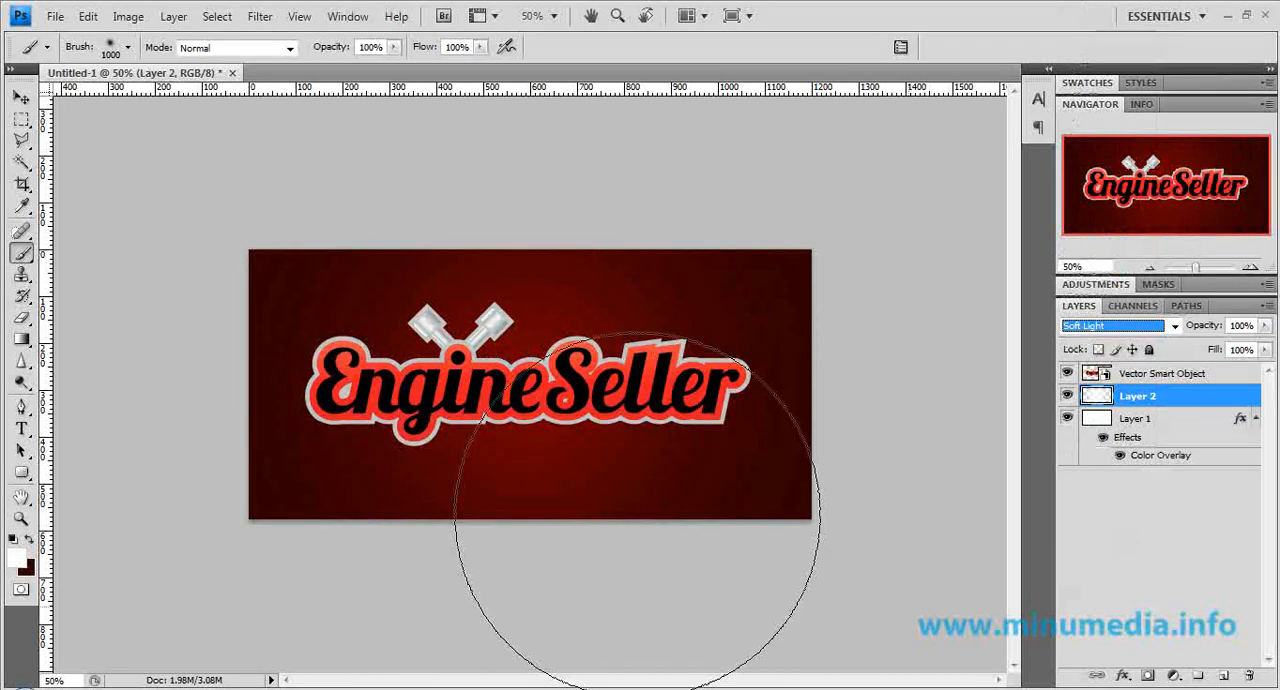
Add a Drop Shadow to the logo's smart object with a distance of 10 px and a size of 10 px.
double_click(1235, 378)
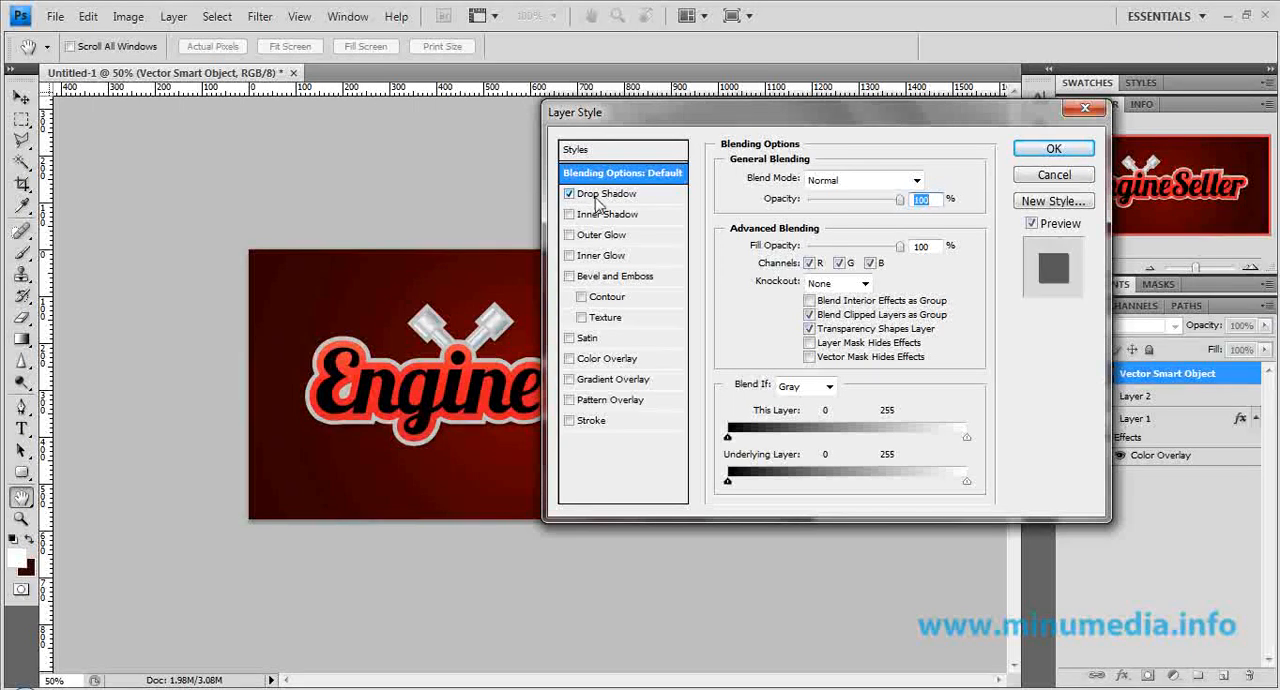
left_click(600, 196)
type("10")
key("Tab")
key("Tab")
type("10")
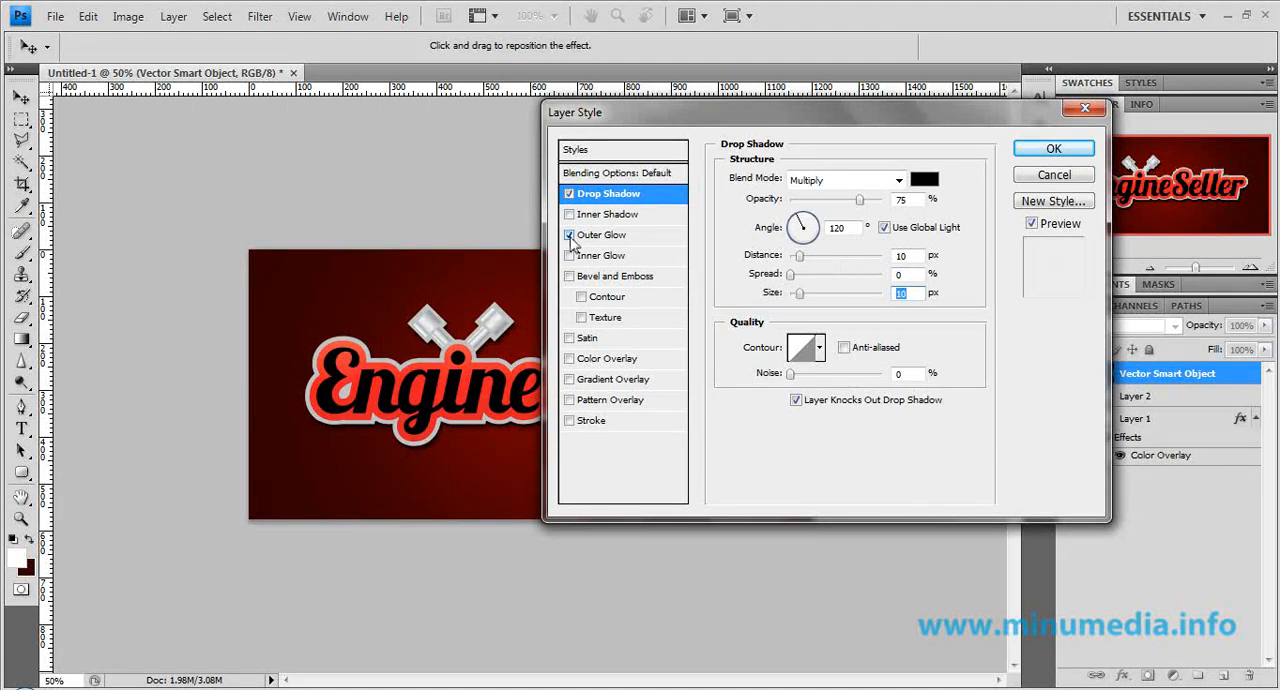
Add a black (000000) Outer Glow to the logo with Normal blend mode, 51% opacity and a size of 43 px.
left_click(569, 235)
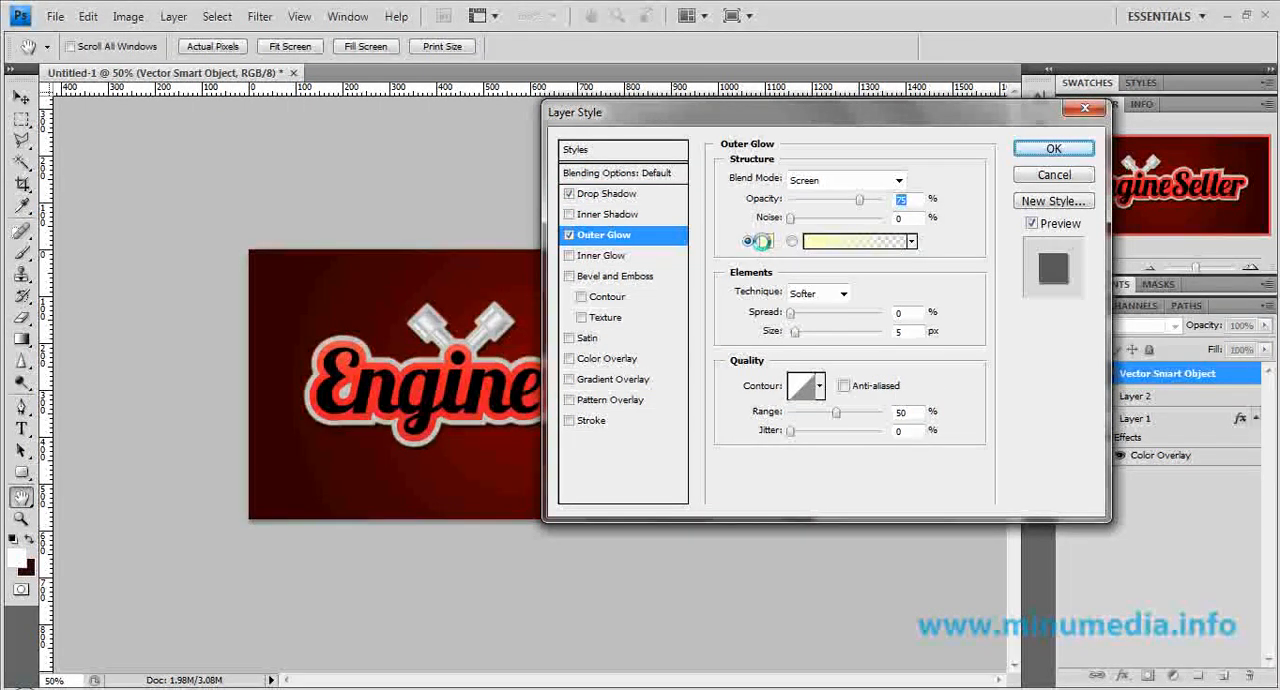
left_click(763, 244)
left_click_drag(807, 372, 708, 457)
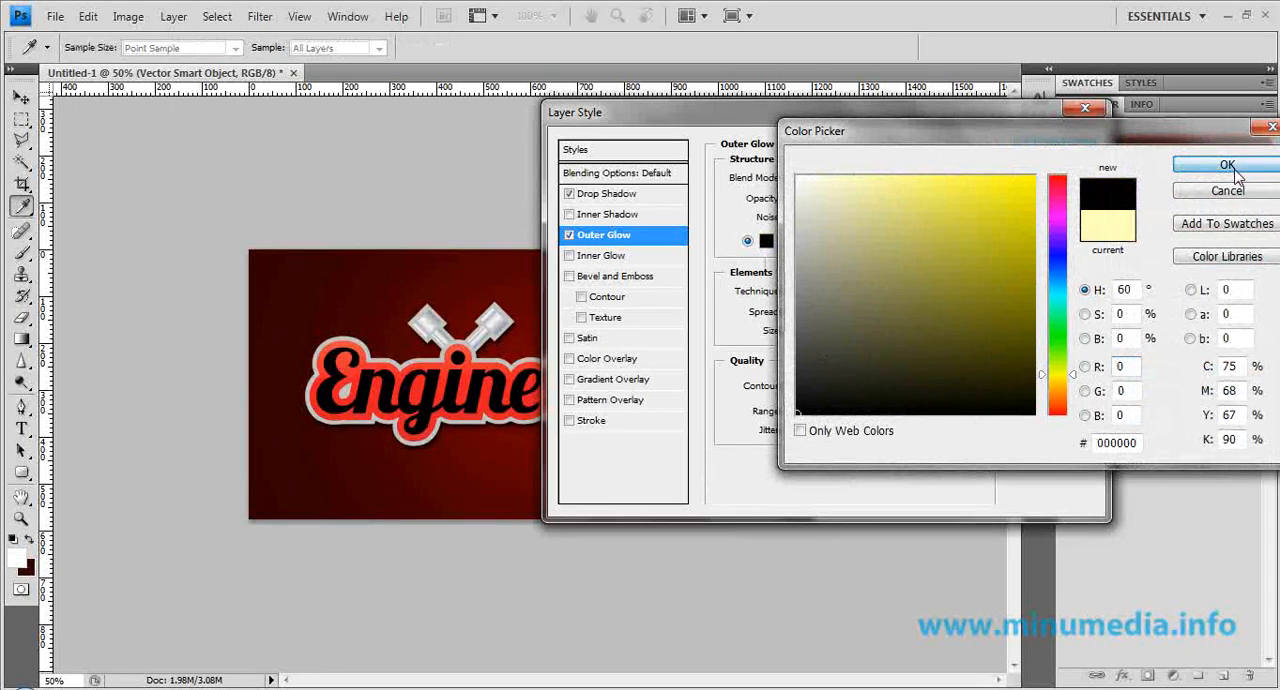
left_click(1235, 170)
left_click(853, 182)
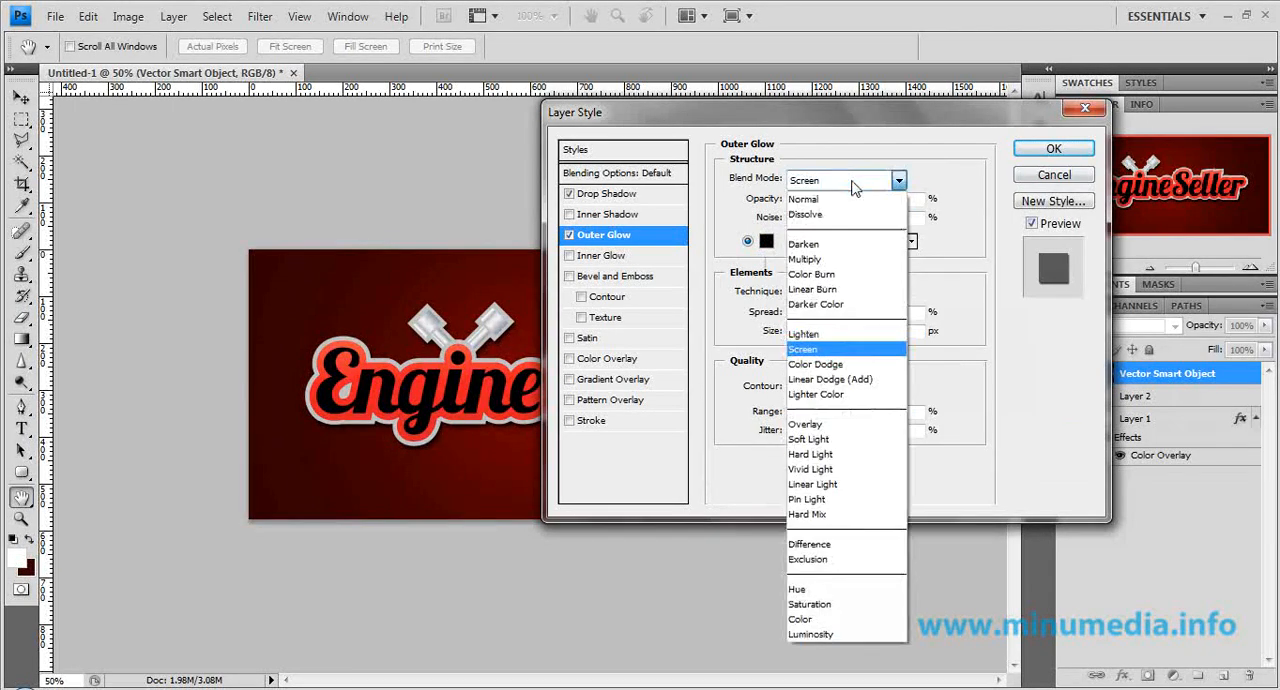
left_click(840, 199)
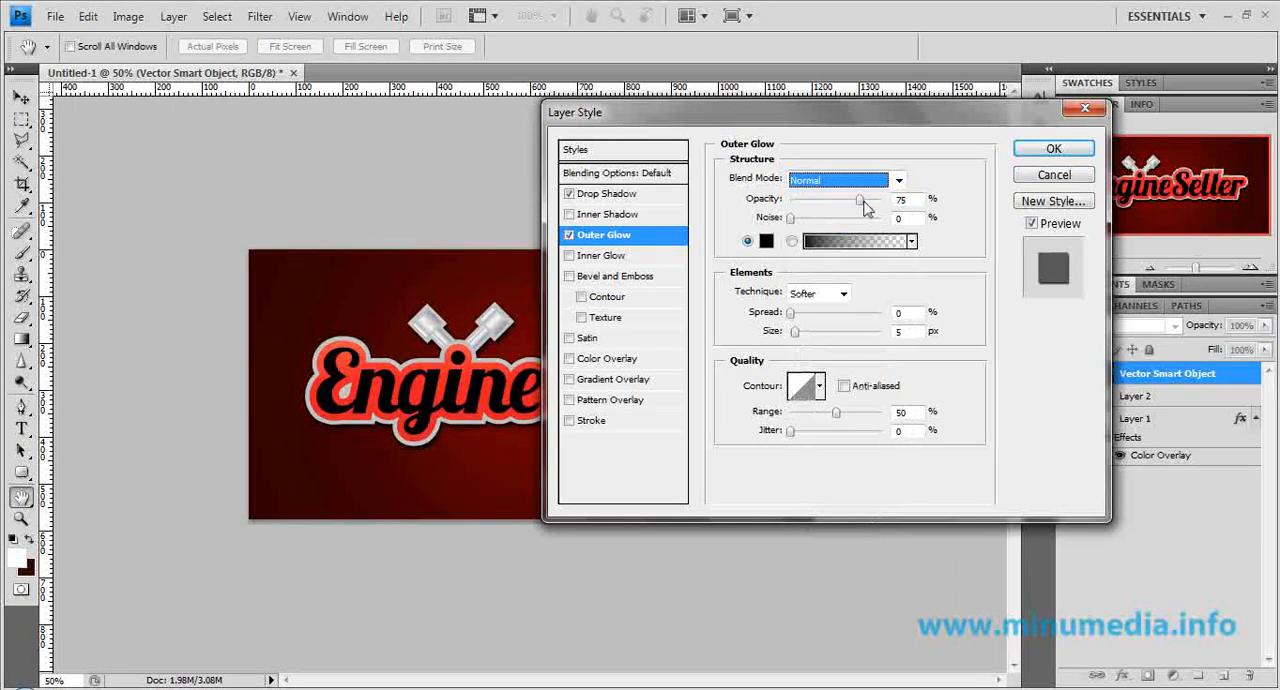
left_click_drag(866, 207, 840, 207)
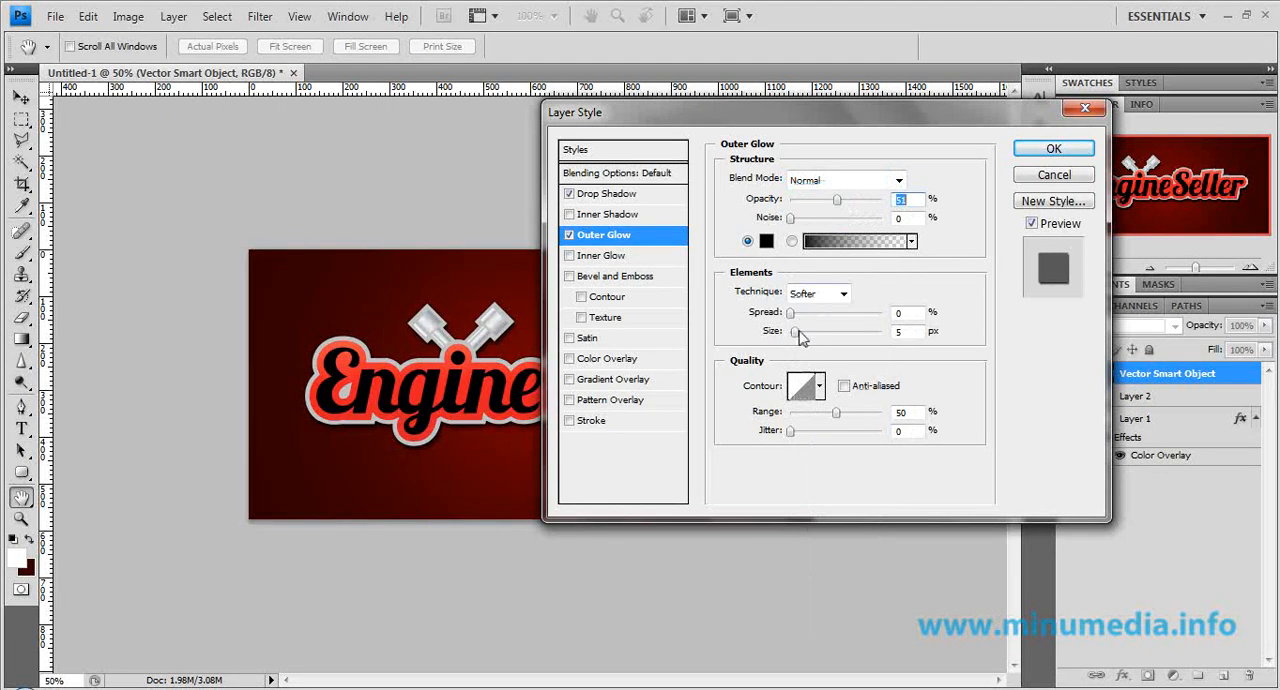
left_click_drag(798, 340, 813, 340)
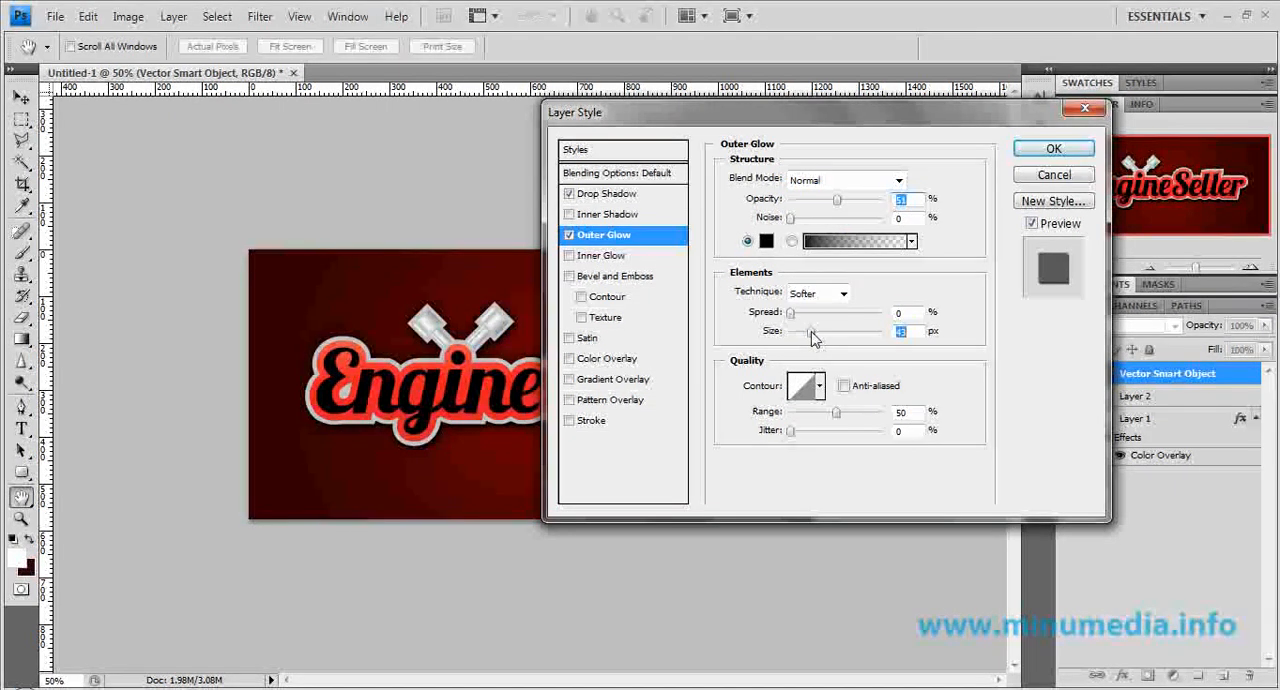
left_click(1054, 148)
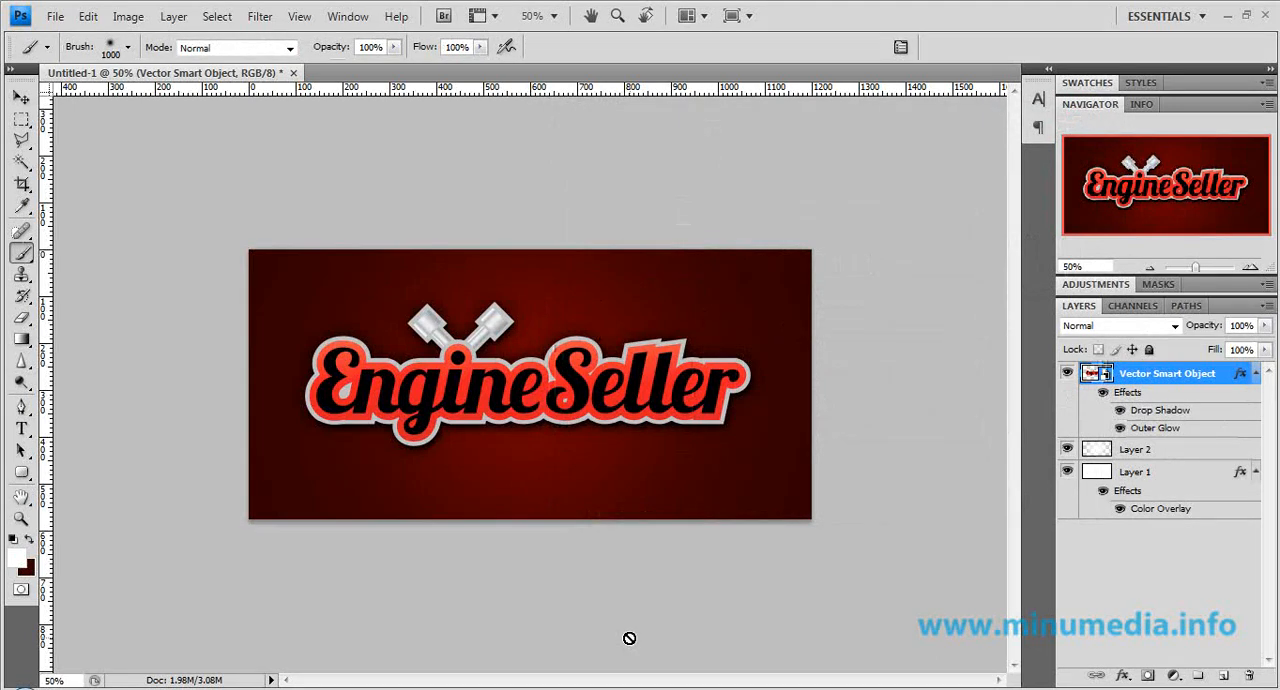